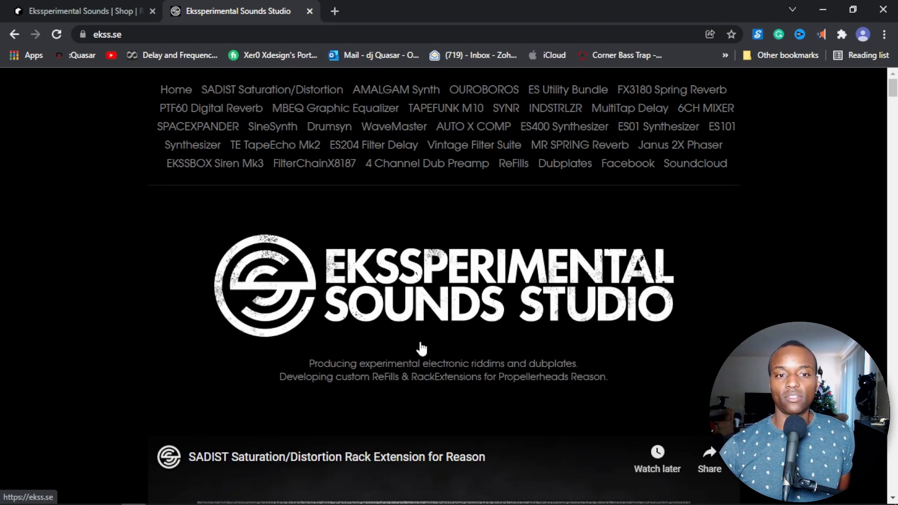
Look through the Rack Extension videos and descriptions on the Ekssperimental Sounds Studio site, from SADIST down to PTF60 Digital Reverb.
scroll(421, 349, "down", 4)
scroll(421, 348, "up", 2)
scroll(421, 348, "down", 2)
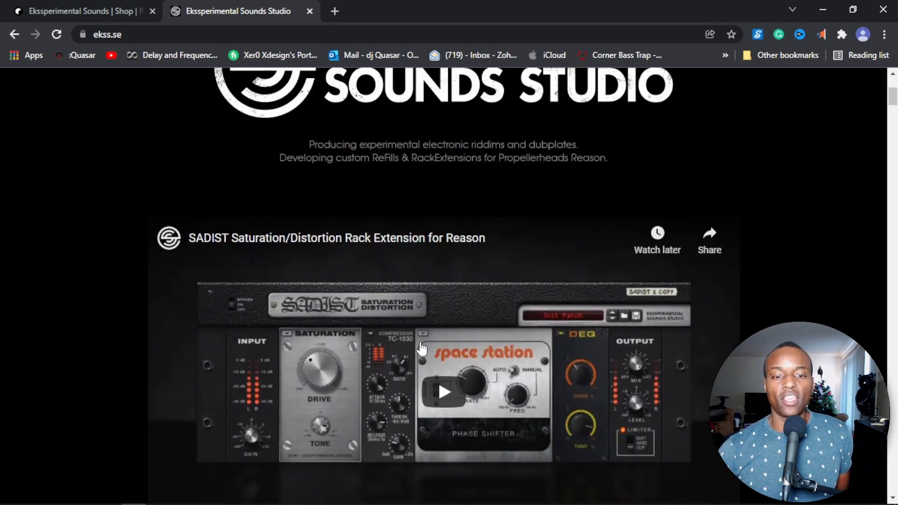
scroll(421, 348, "down", 15)
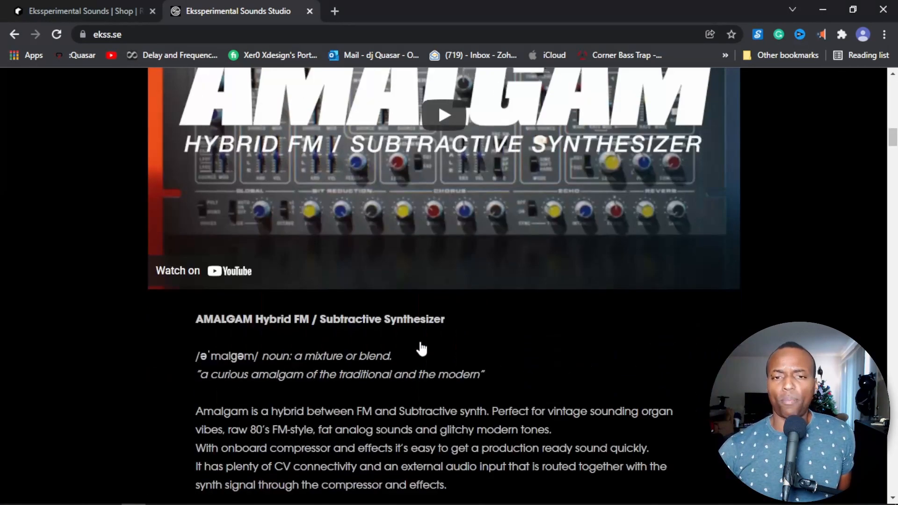
scroll(419, 340, "down", 13)
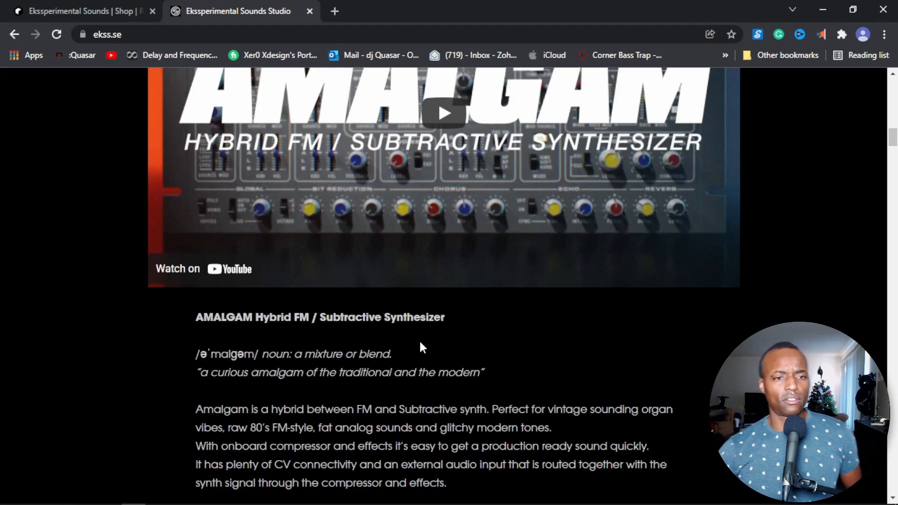
scroll(420, 343, "down", 9)
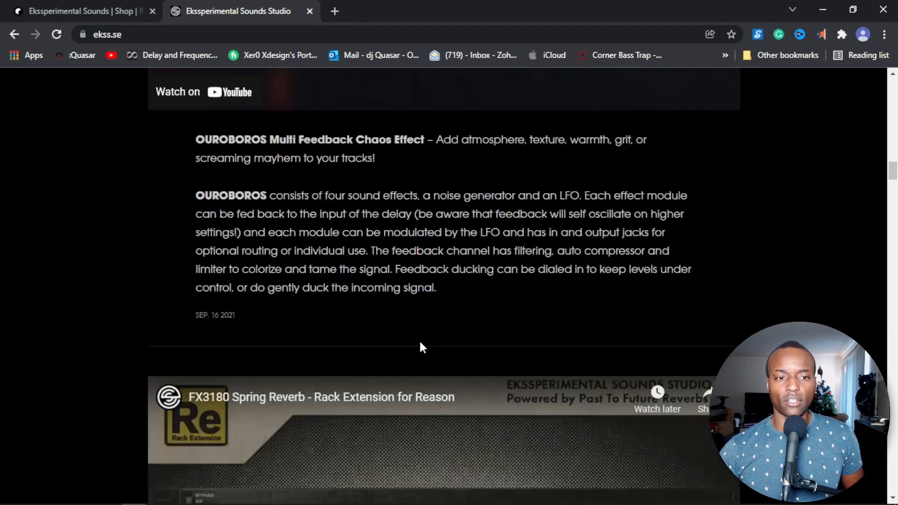
scroll(419, 342, "down", 5)
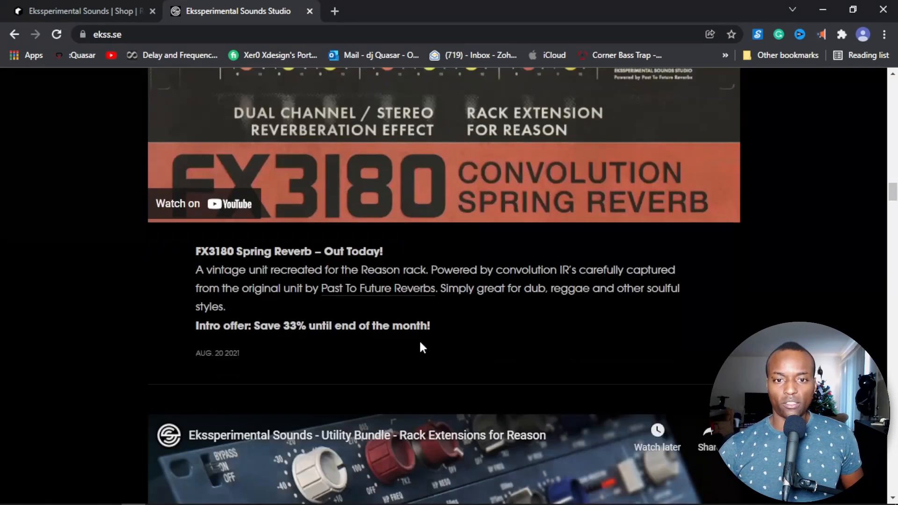
scroll(419, 340, "down", 17)
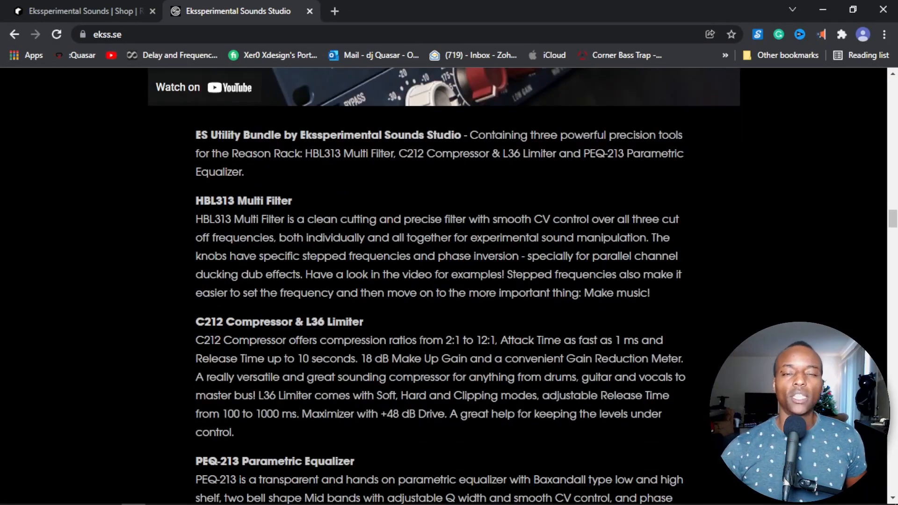
scroll(420, 342, "up", 7)
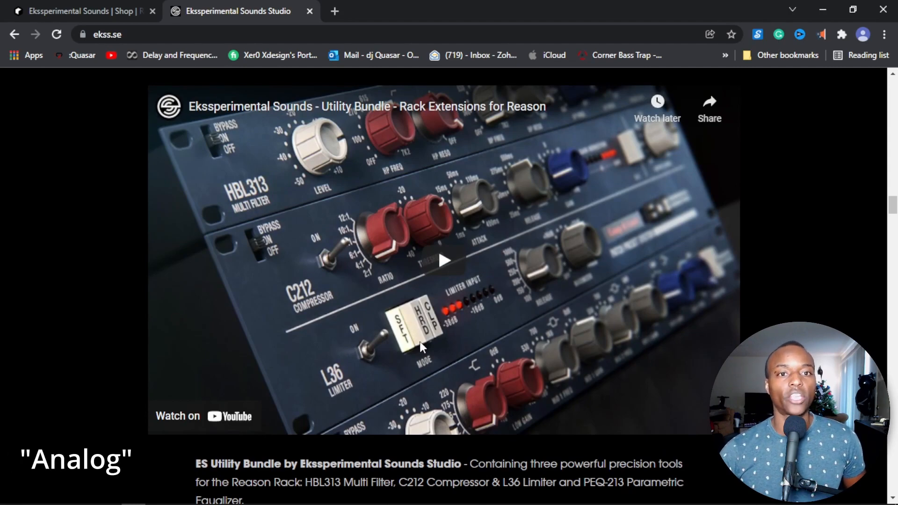
scroll(440, 323, "down", 12)
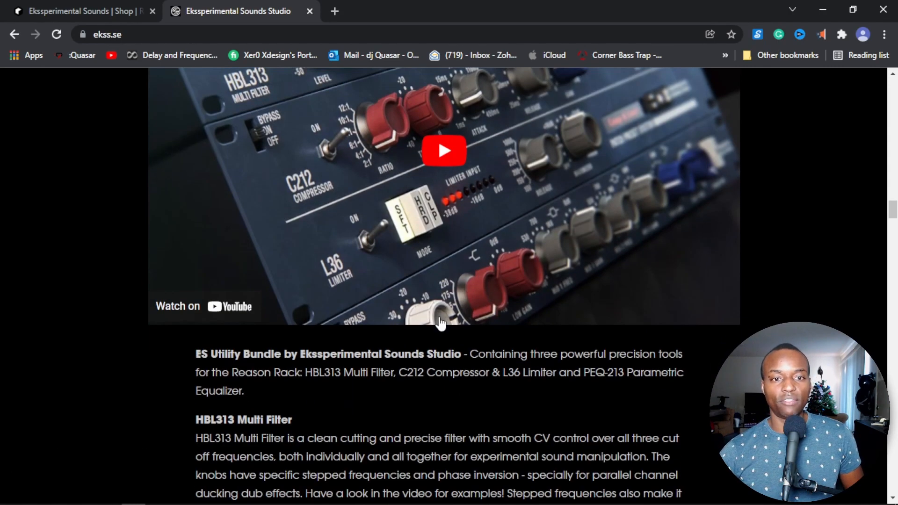
scroll(440, 323, "up", 9)
scroll(441, 323, "up", 5)
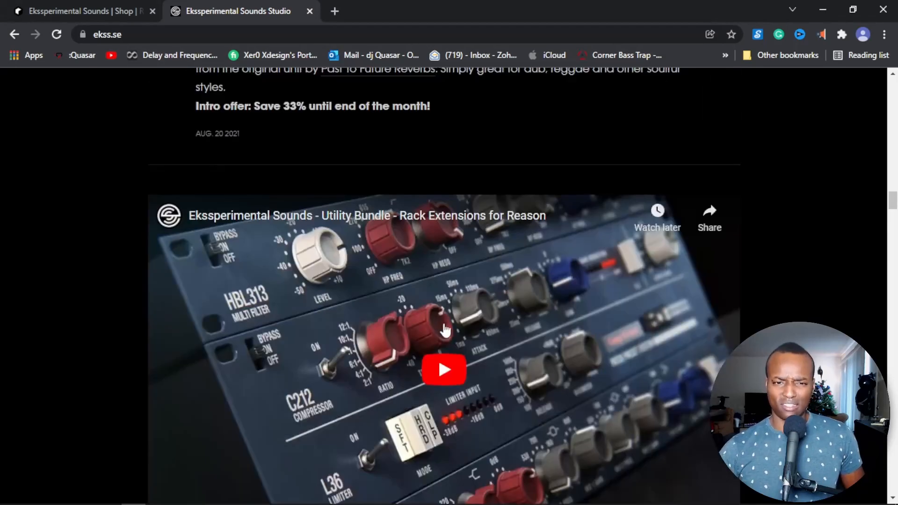
scroll(450, 425, "down", 5)
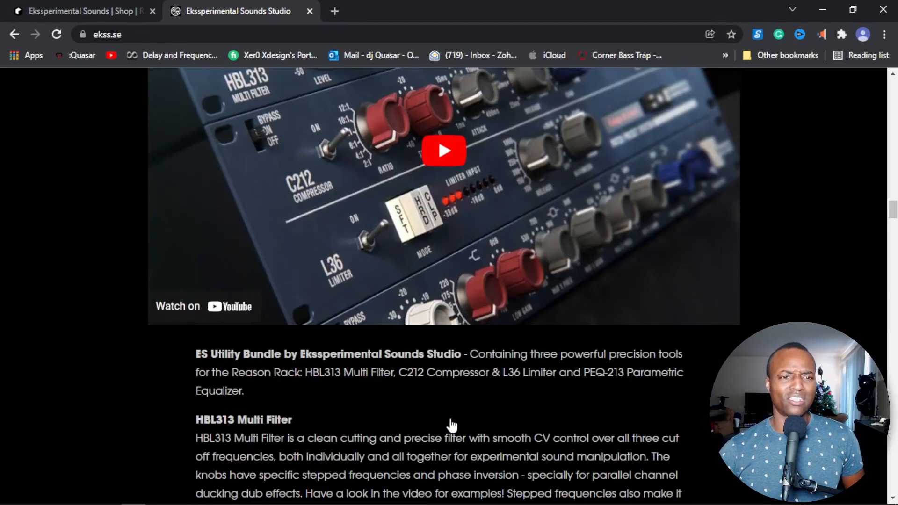
scroll(451, 425, "up", 3)
scroll(407, 250, "down", 20)
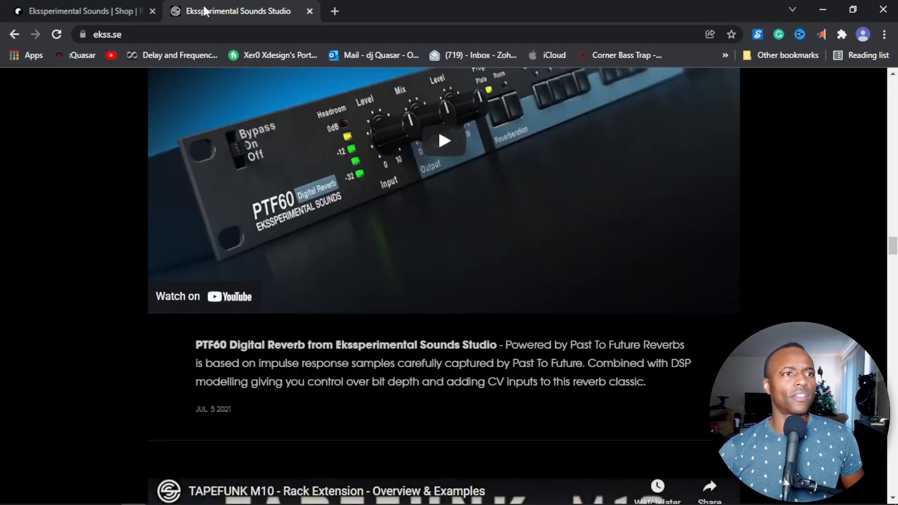
Browse the Ekssperimental Sounds product list in the Reason Studios shop and return to its newest items.
left_click(100, 6)
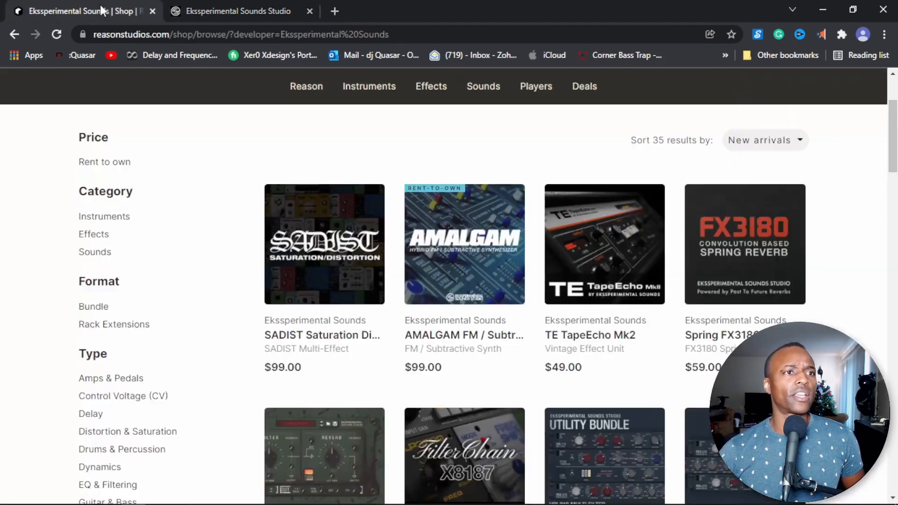
scroll(407, 276, "down", 9)
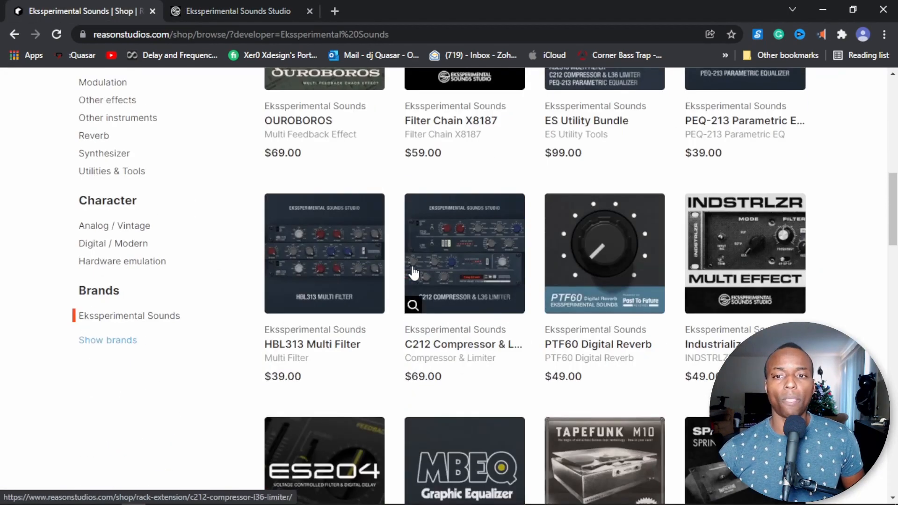
scroll(413, 273, "down", 9)
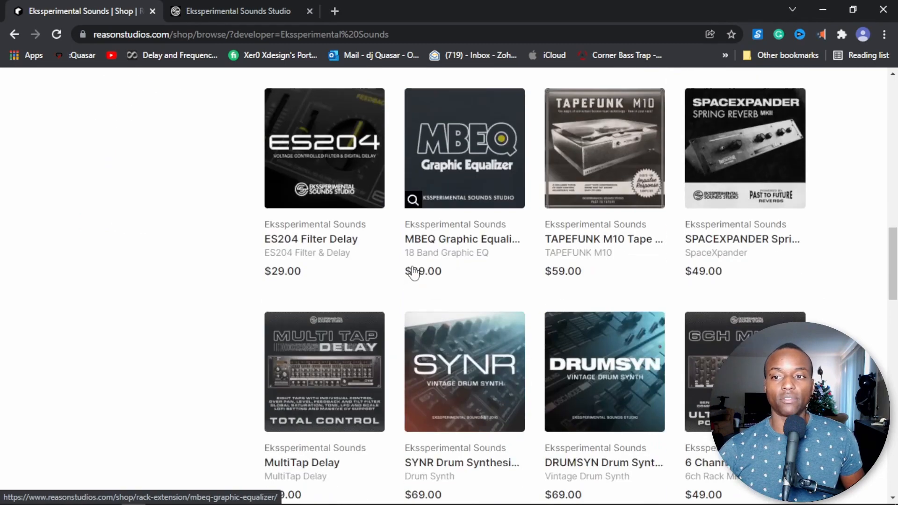
scroll(414, 272, "down", 18)
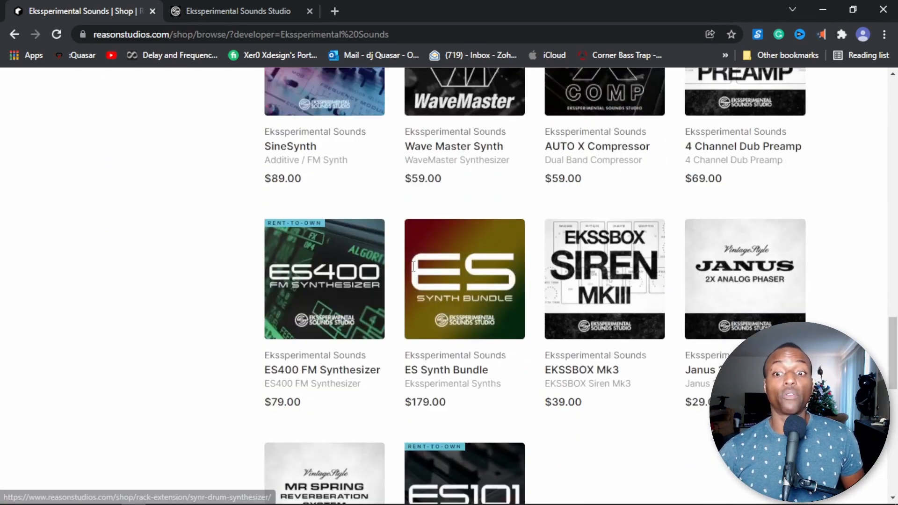
scroll(414, 273, "up", 20)
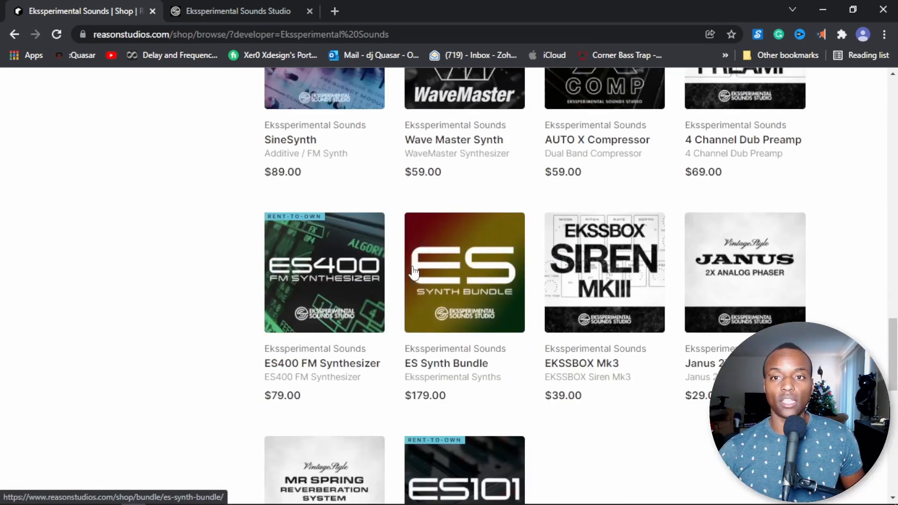
scroll(414, 273, "up", 14)
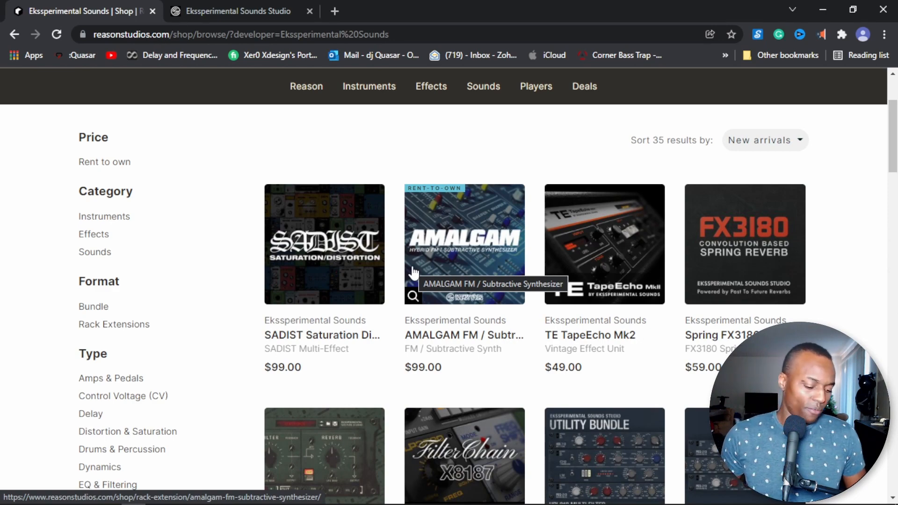
Switch to Ableton Live, set the insert mark at 13.1.1 on the Violin track and play the arrangement from there.
key("alt+Tab")
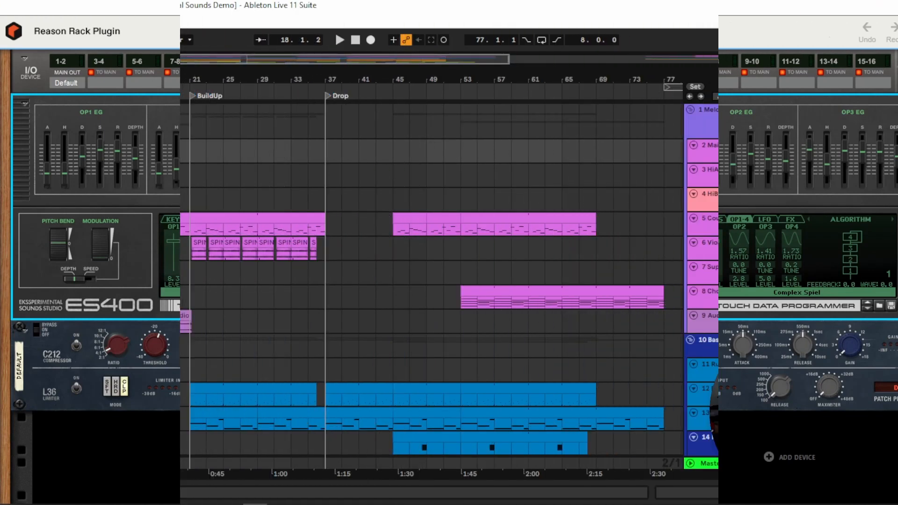
left_click(118, 252)
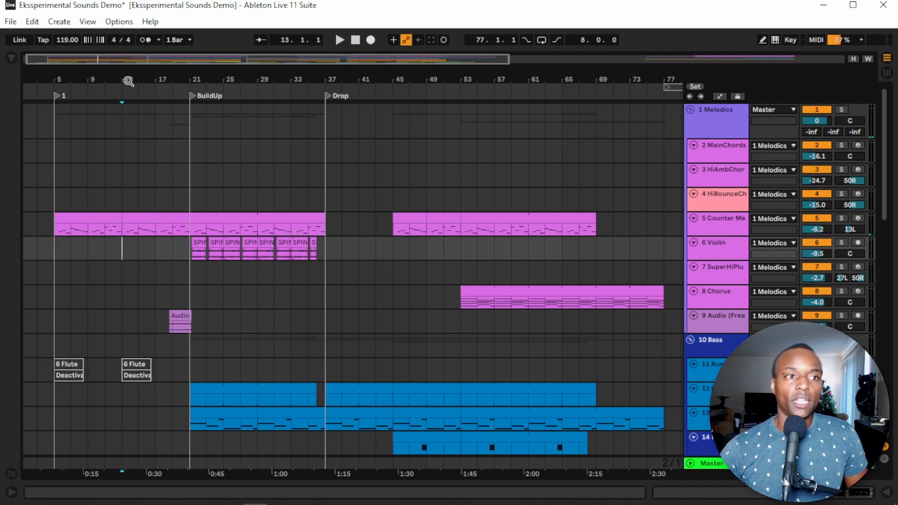
left_click_drag(129, 81, 166, 123)
scroll(202, 270, "down", 3)
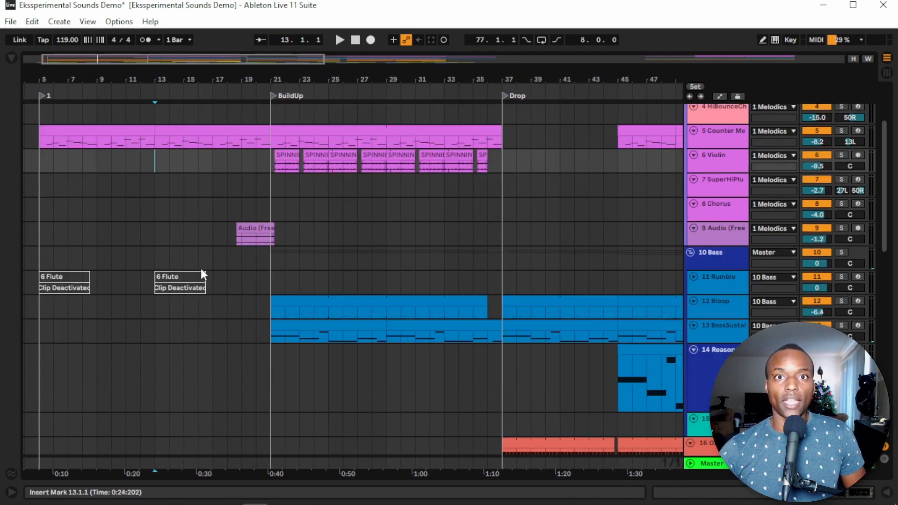
key("space")
scroll(201, 270, "down", 2)
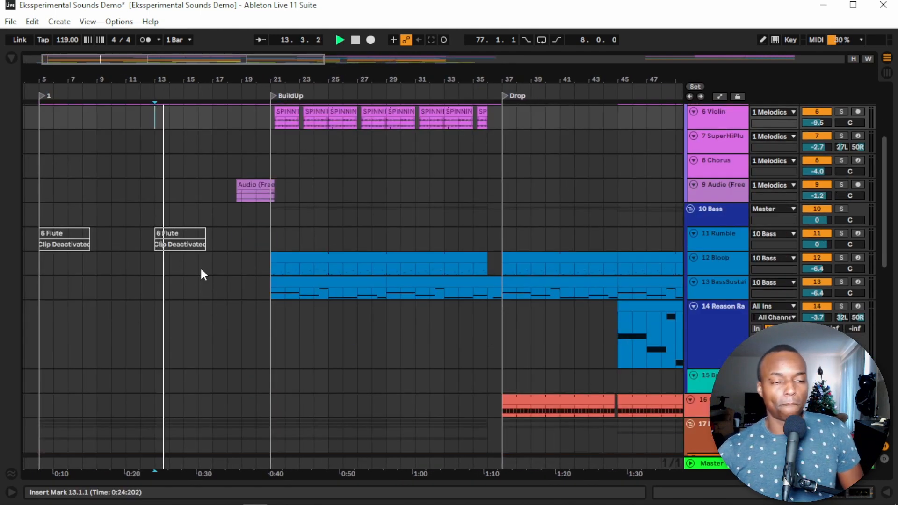
Follow the playing arrangement through the drop to its end, examining the melodic, bass, drum, FX and vocal tracks.
scroll(201, 269, "down", 14)
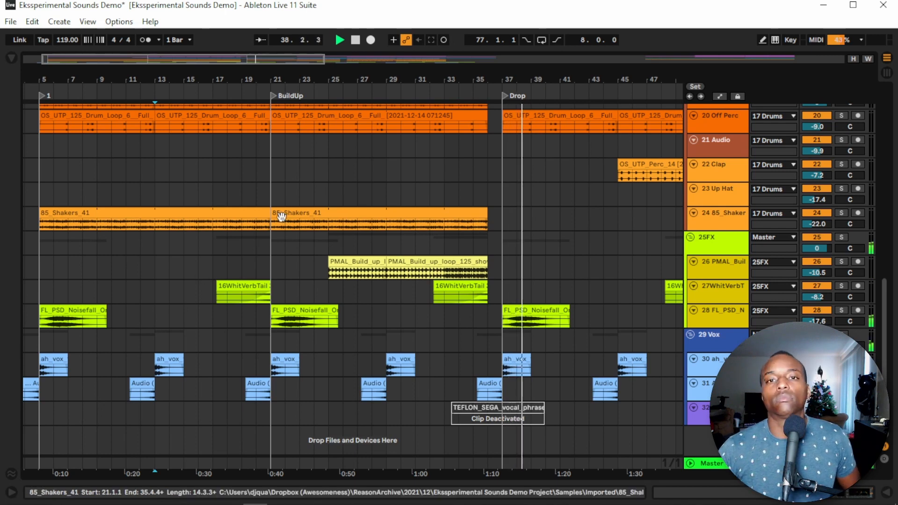
left_click_drag(403, 79, 289, 58)
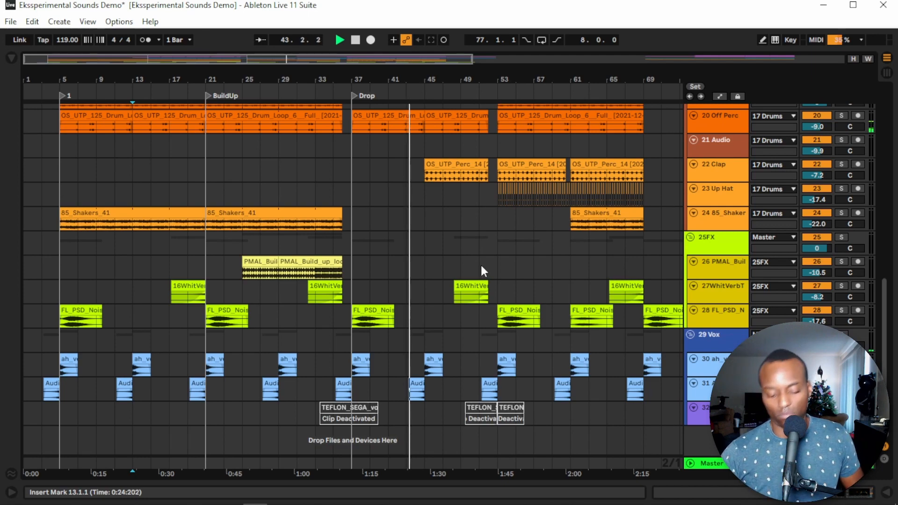
scroll(482, 269, "up", 5)
scroll(481, 264, "up", 5)
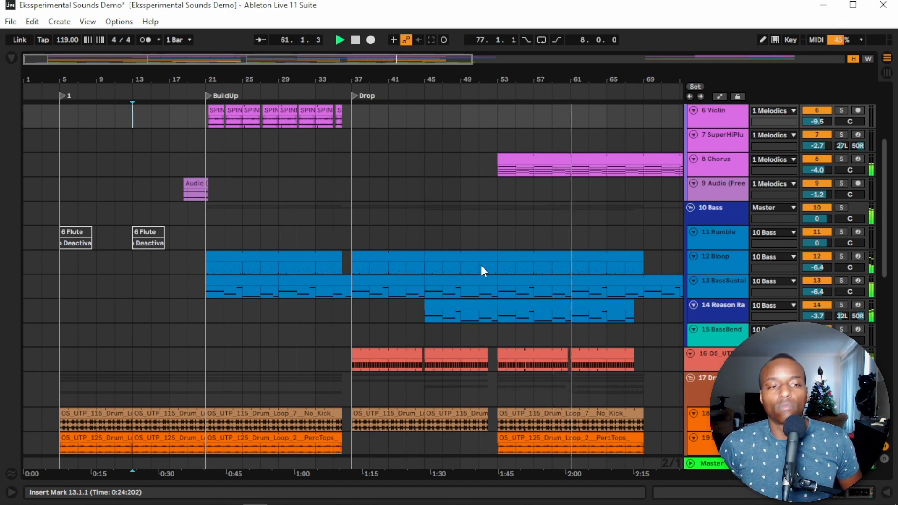
scroll(482, 228, "up", 1)
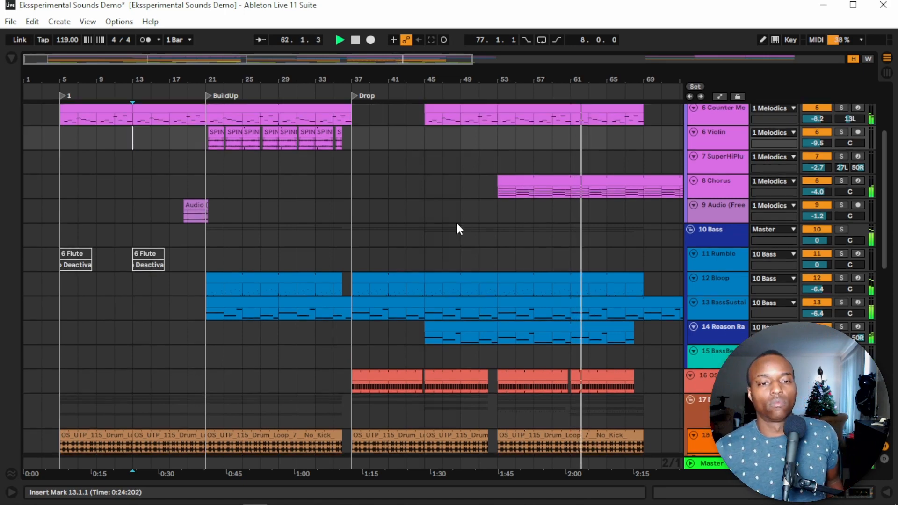
scroll(456, 225, "down", 10)
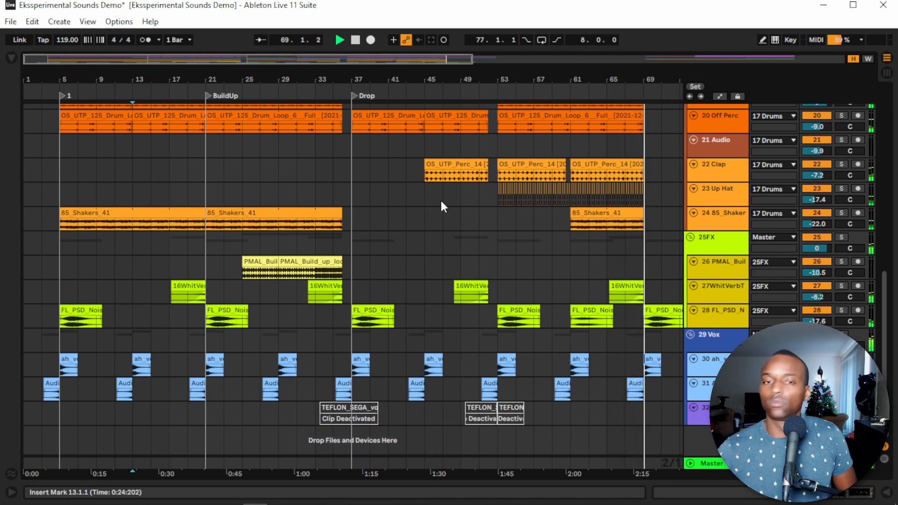
left_click_drag(461, 76, 461, 63)
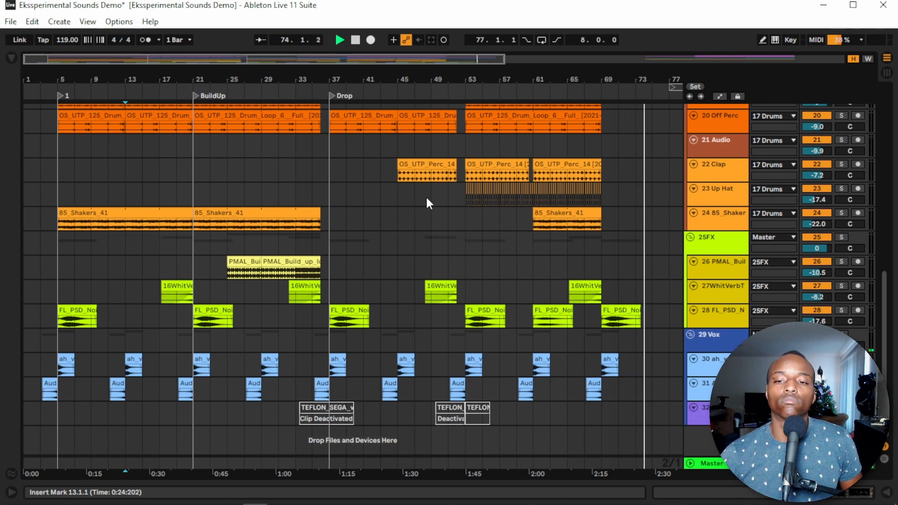
scroll(422, 111, "up", 6)
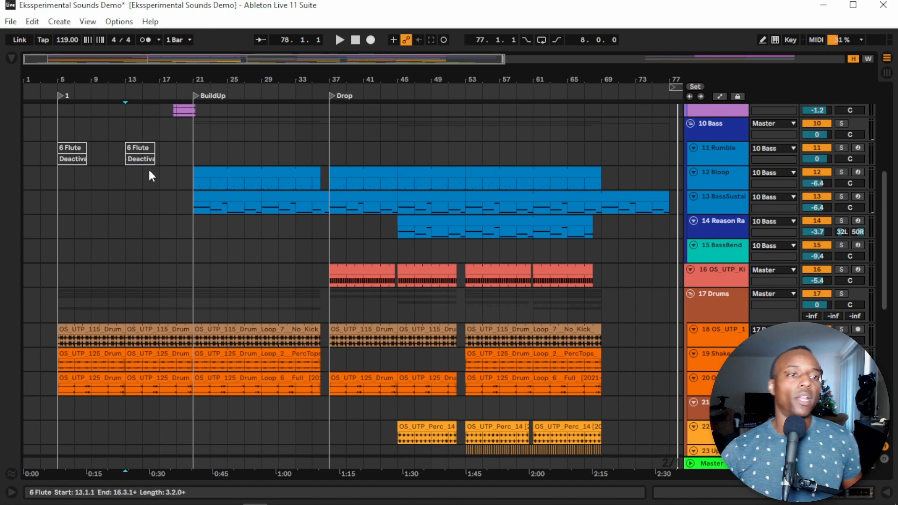
Select the first clip on the Counter Me track at bar 5 and solo that track.
scroll(92, 332, "down", 5)
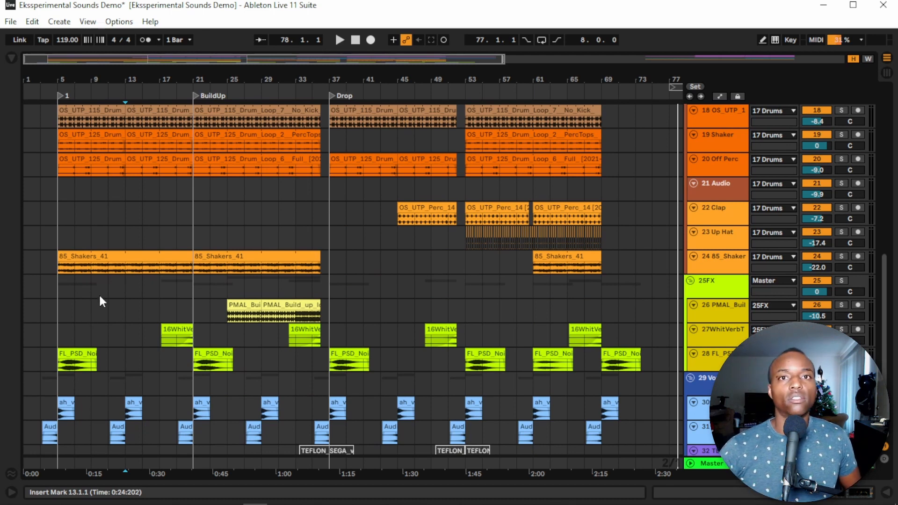
scroll(104, 303, "down", 3)
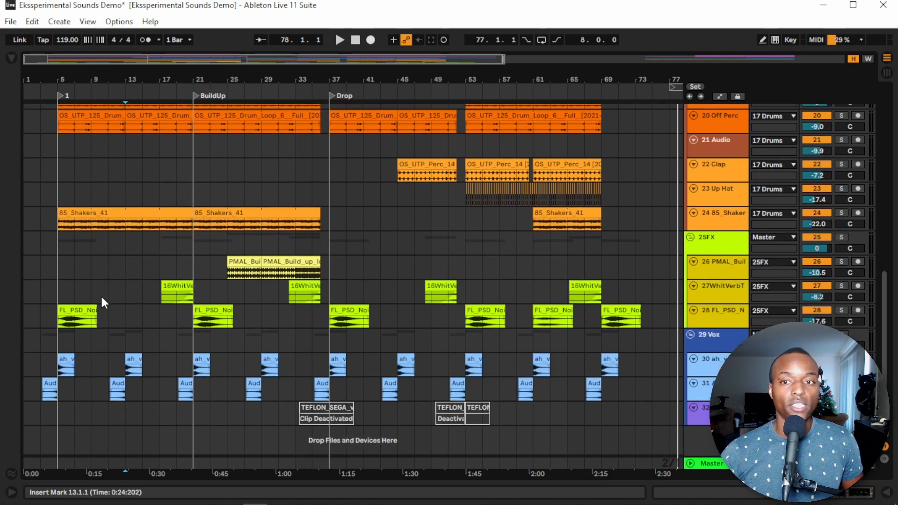
scroll(104, 303, "up", 15)
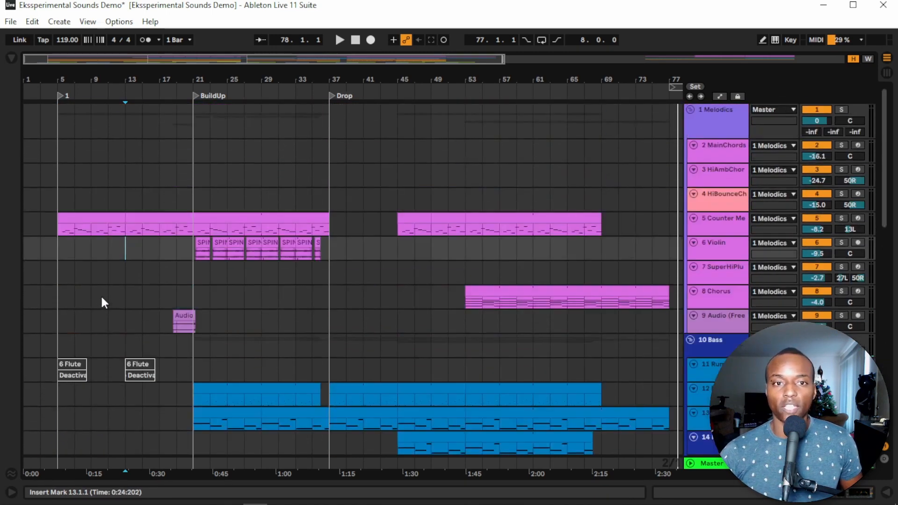
left_click(72, 219)
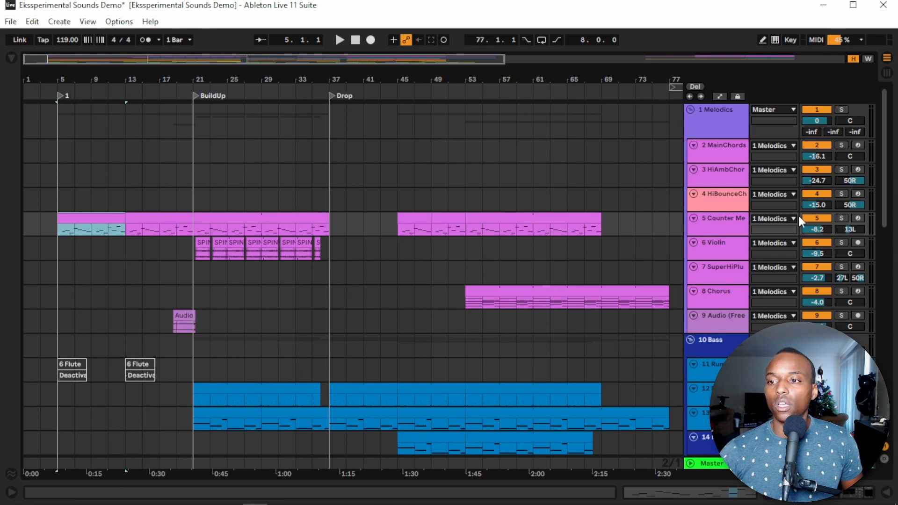
left_click(842, 218)
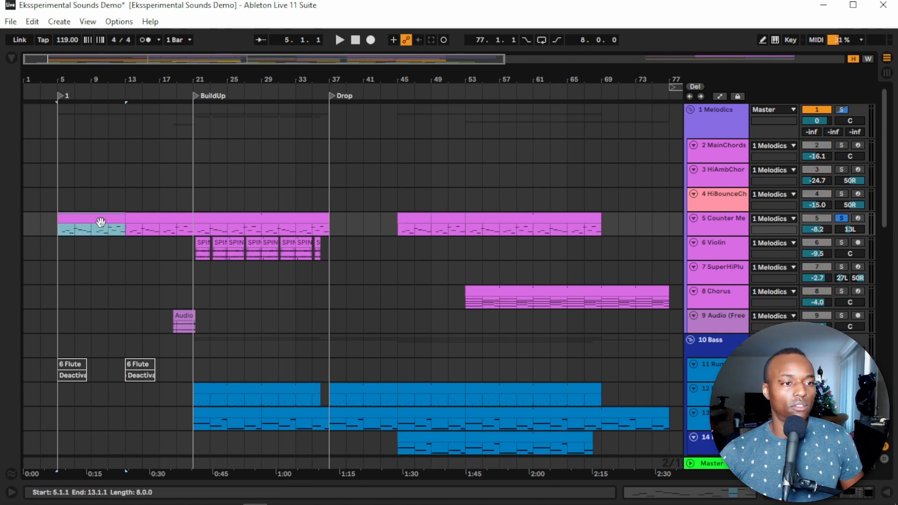
Select the first ah_vox clip at bar 5 in the Vox group and start playback from it.
scroll(122, 254, "down", 10)
scroll(122, 254, "down", 5)
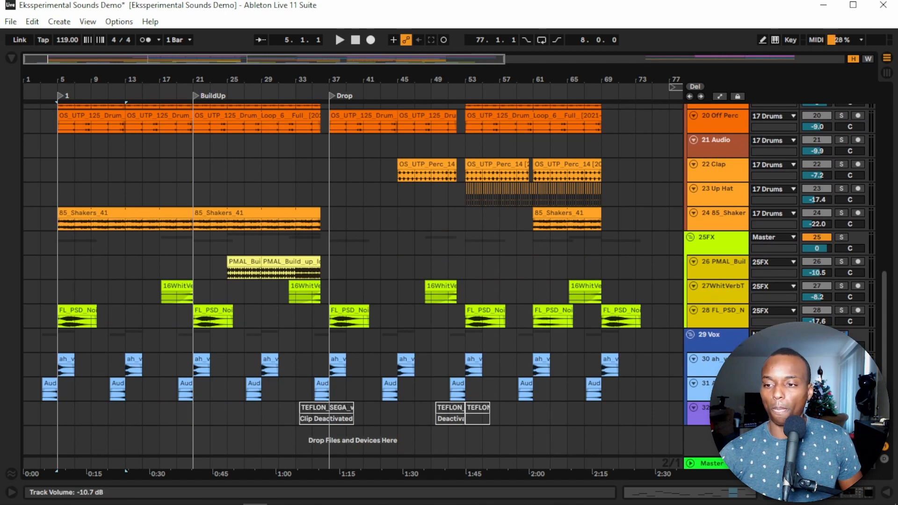
left_click(101, 366)
left_click(61, 358)
key("space")
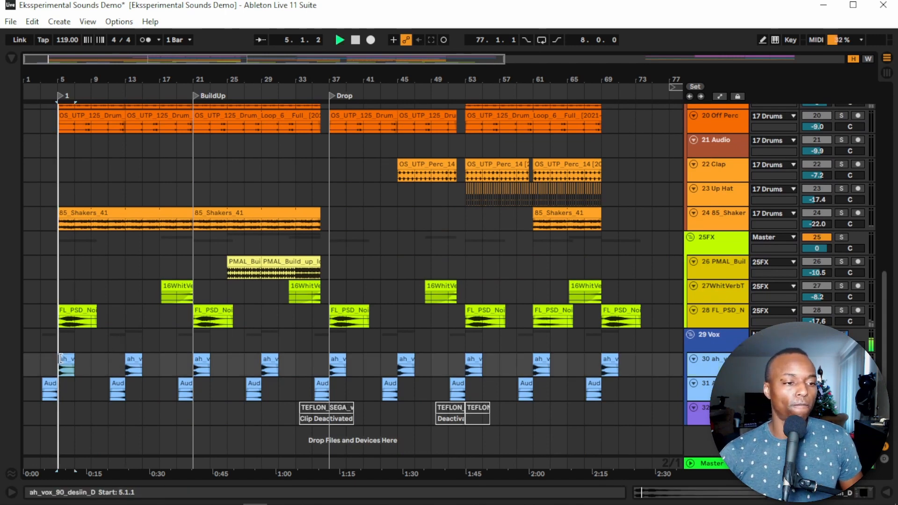
Open the Reason Rack Plugin Effect on the ah_vox track and play the vocal clip at bar 5 with it visible.
left_click_drag(89, 80, 156, 117)
key("space")
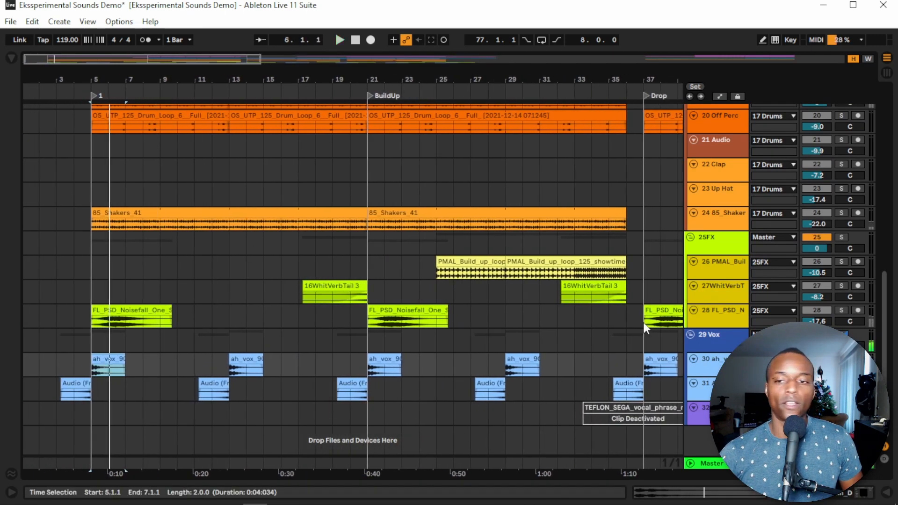
double_click(723, 364)
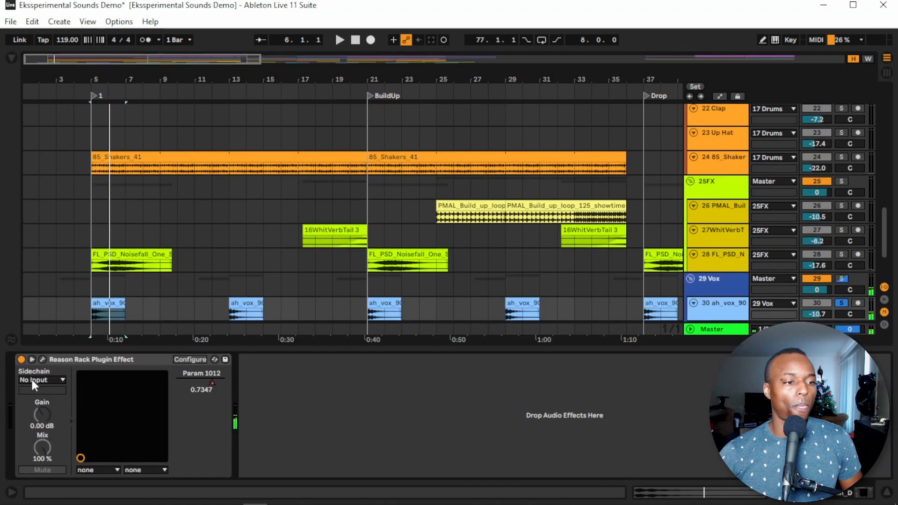
left_click(43, 360)
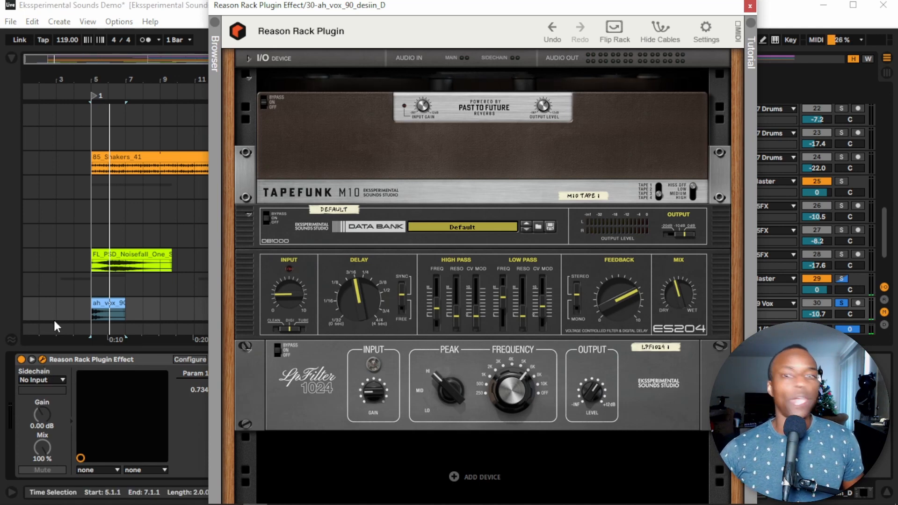
key("space")
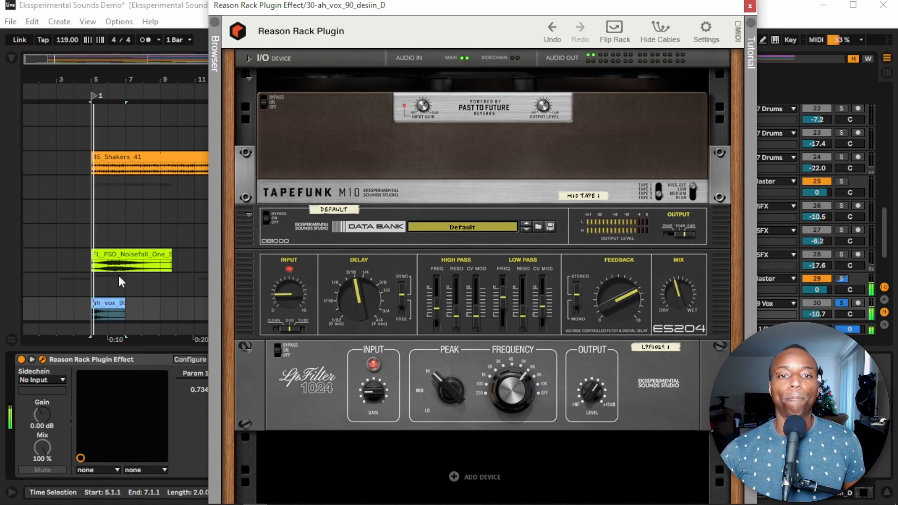
Examine the Tapefunk M10, ES204 and LpFilter 1024 devices in the vocal's effect rack, selecting each in turn.
left_click(295, 126)
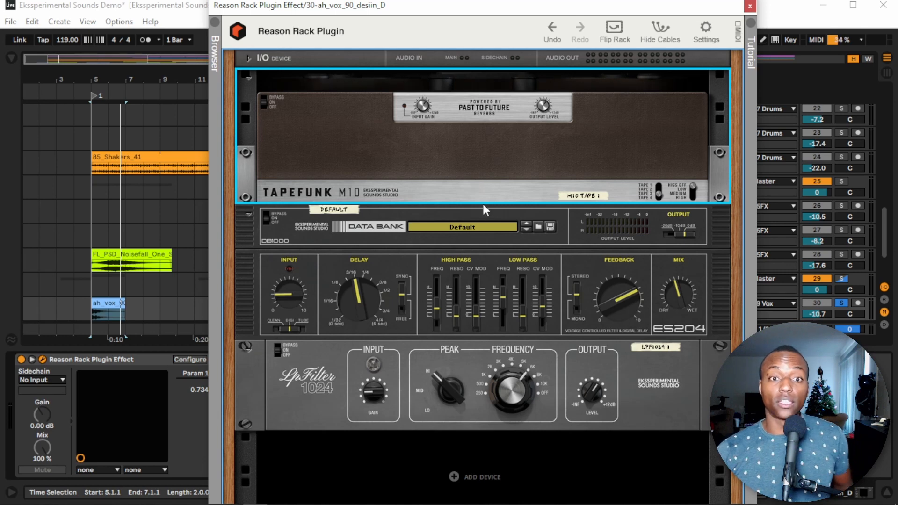
left_click(482, 252)
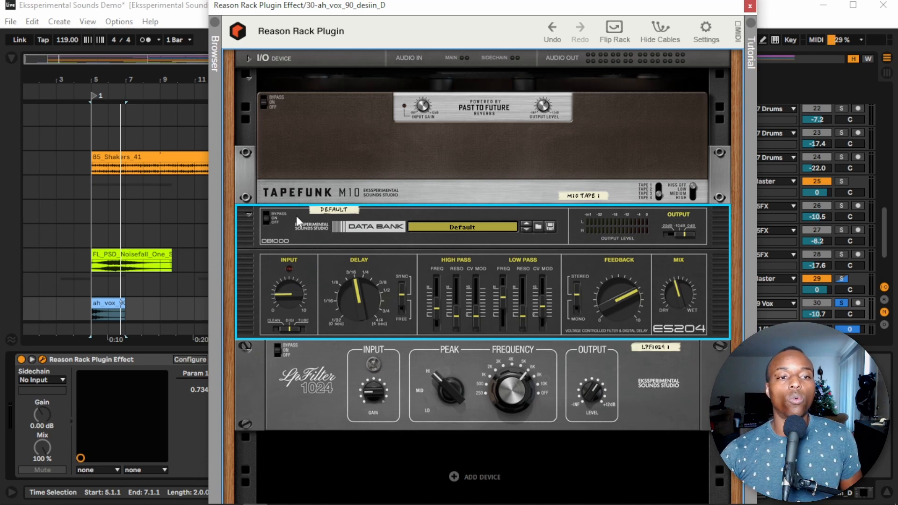
left_click(291, 366)
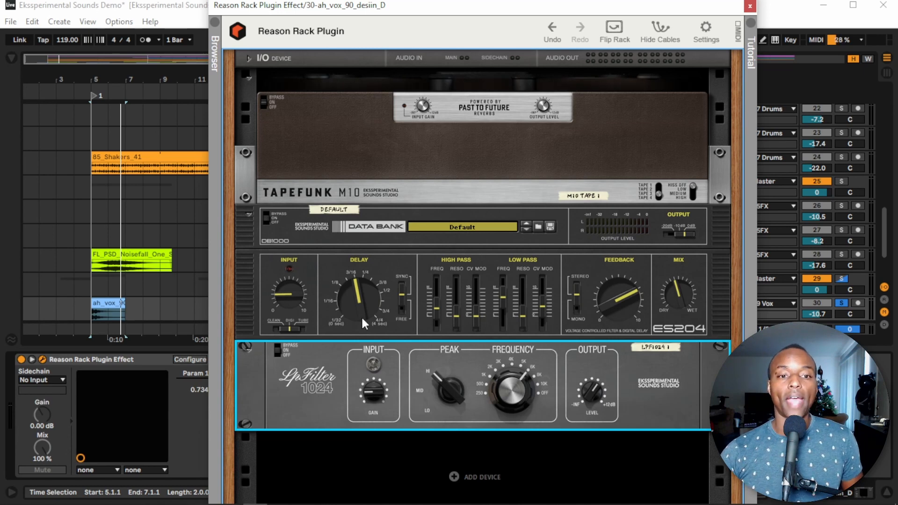
Check the LpFilter 1024's frequency and set its peak to MID.
left_click_drag(518, 401, 513, 412)
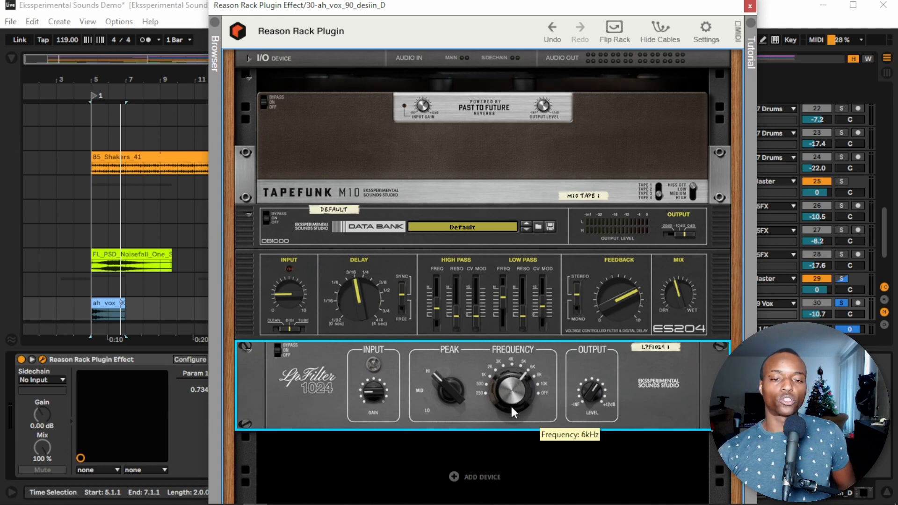
left_click_drag(445, 401, 444, 405)
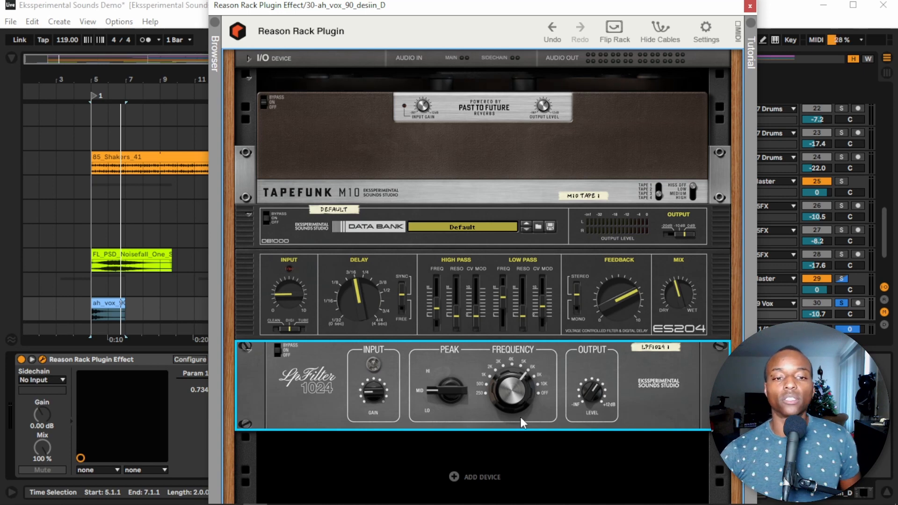
left_click_drag(467, 407, 446, 397)
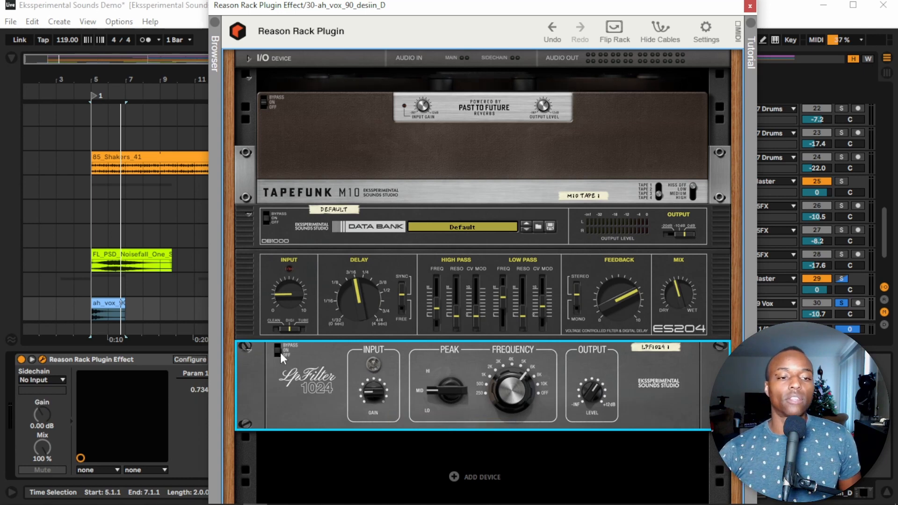
Bypass the LpFilter 1024, ES204 and Tapefunk M10 devices and play the dry vocal clip repeatedly from bar 5.
left_click(267, 219)
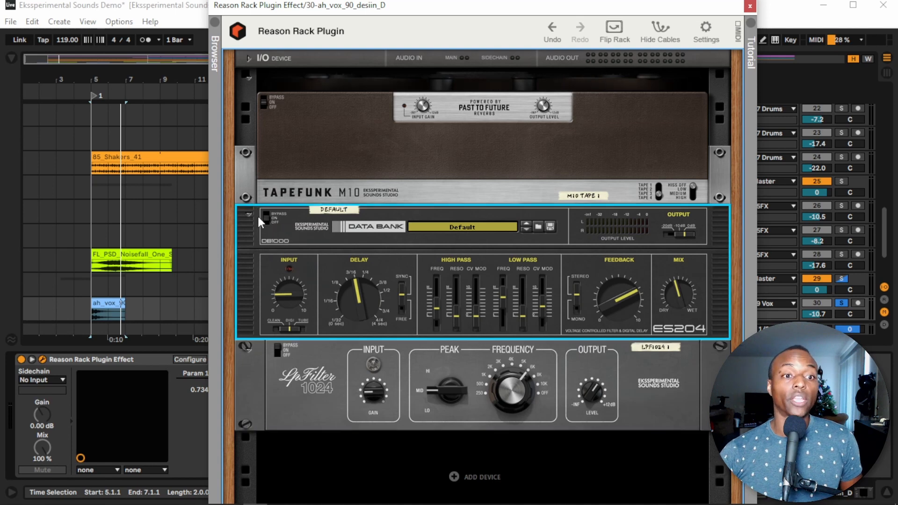
left_click(262, 107)
key("space")
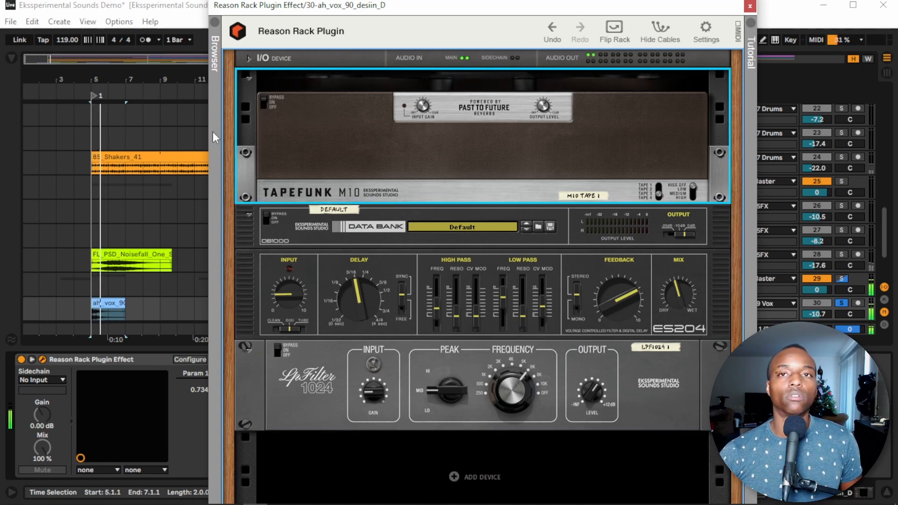
key("space")
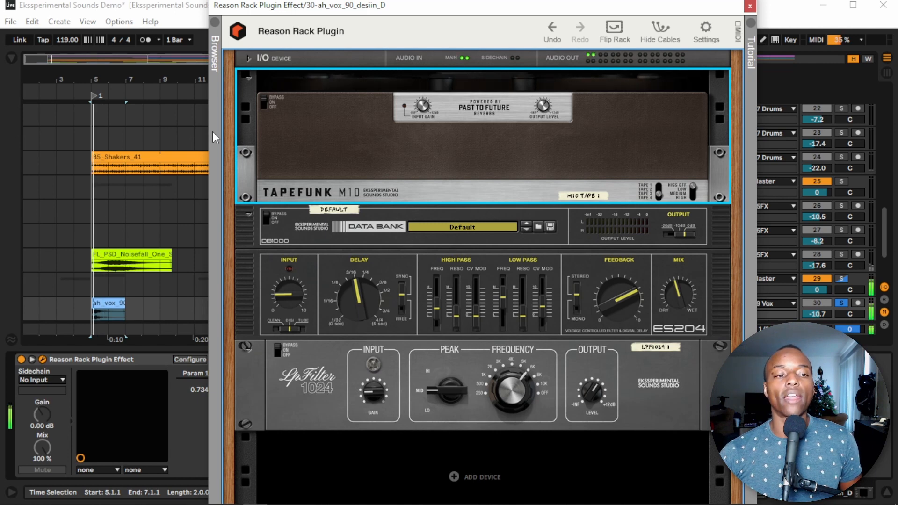
key("space")
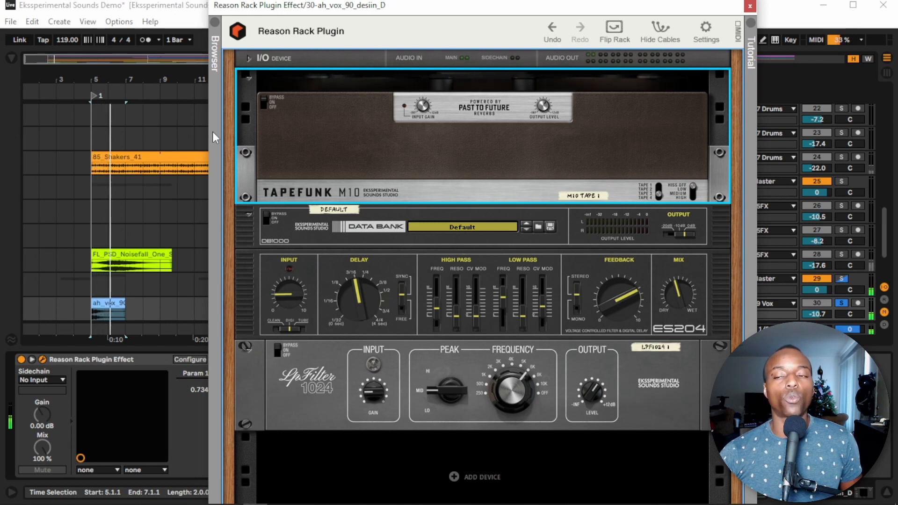
key("space")
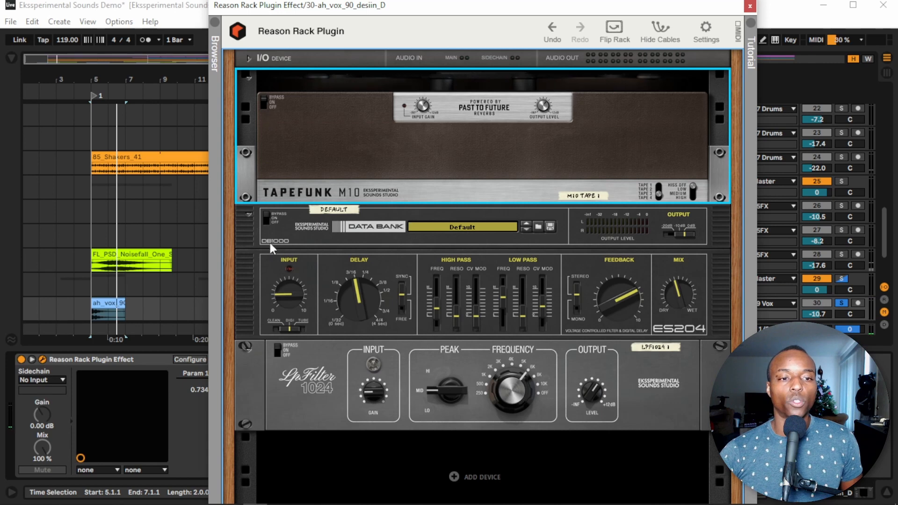
Turn the ES204, Tapefunk M10 and LpFilter 1024 back on one by one, playing the vocal to hear each effect.
left_click(263, 216)
key("space")
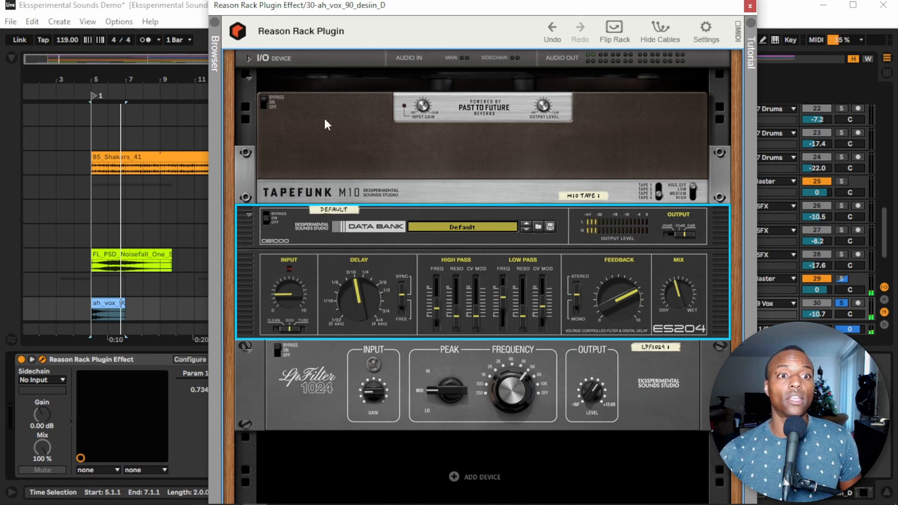
left_click(264, 97)
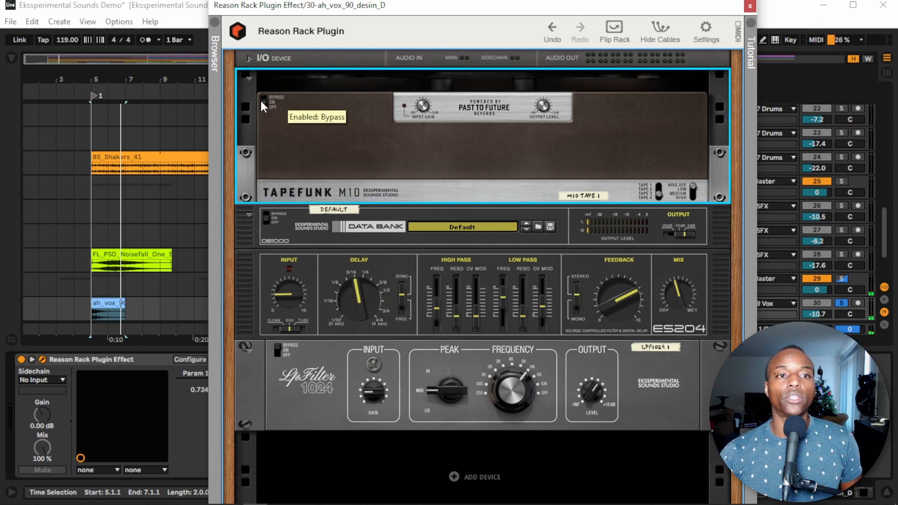
left_click(261, 100)
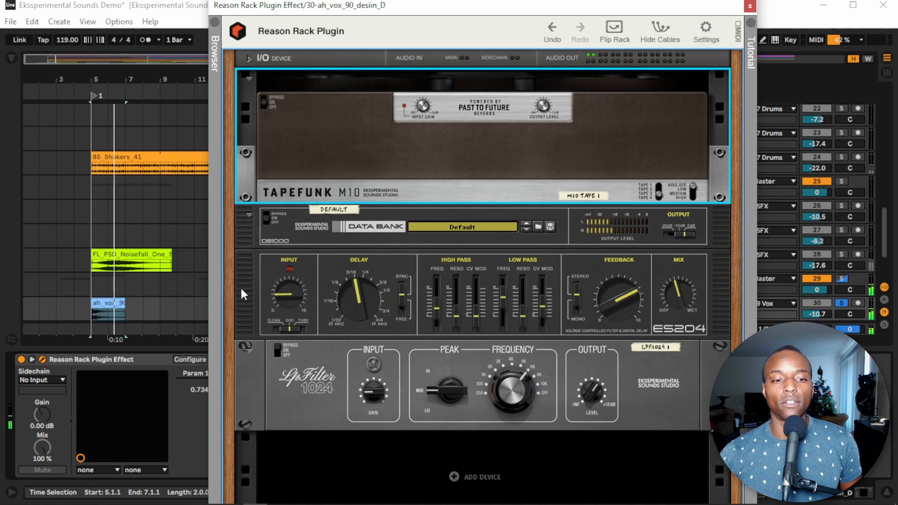
left_click_drag(273, 345, 275, 348)
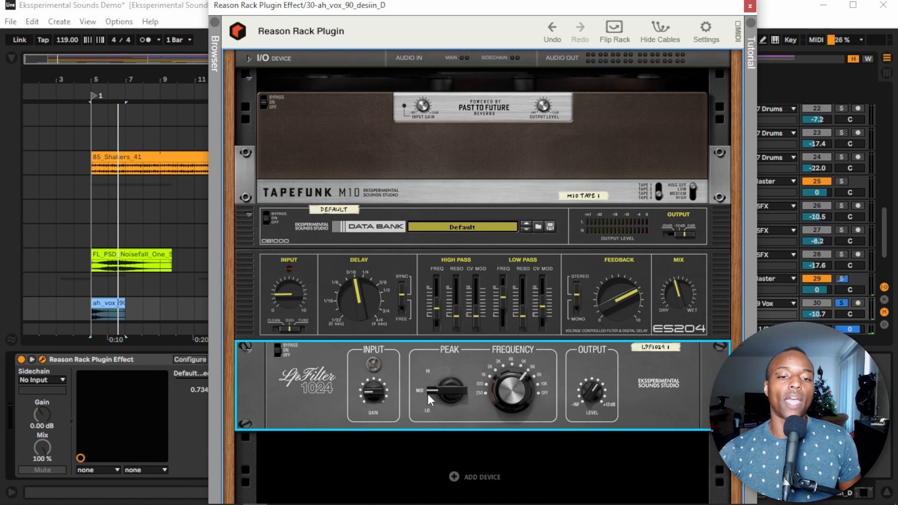
key("space")
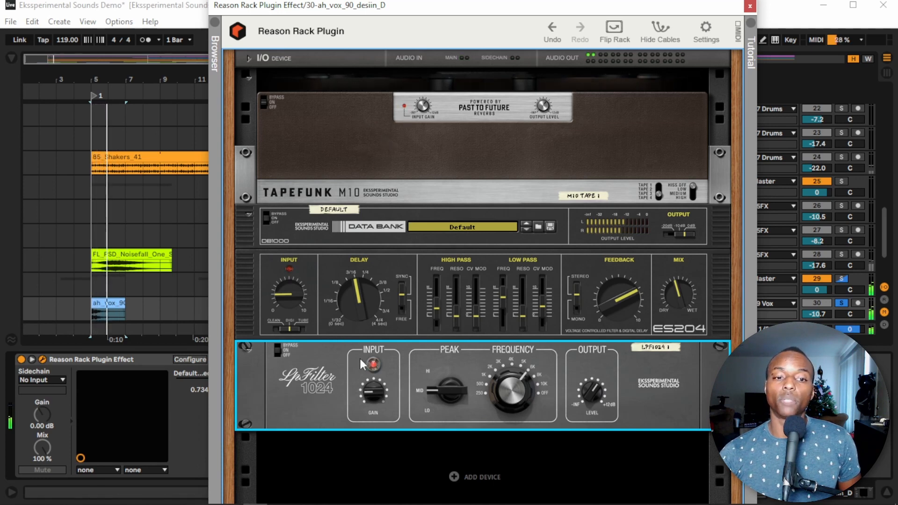
Close the vocal's Reason Rack window and play the ah_vox clip from bar 5 in the arrangement.
left_click(405, 157)
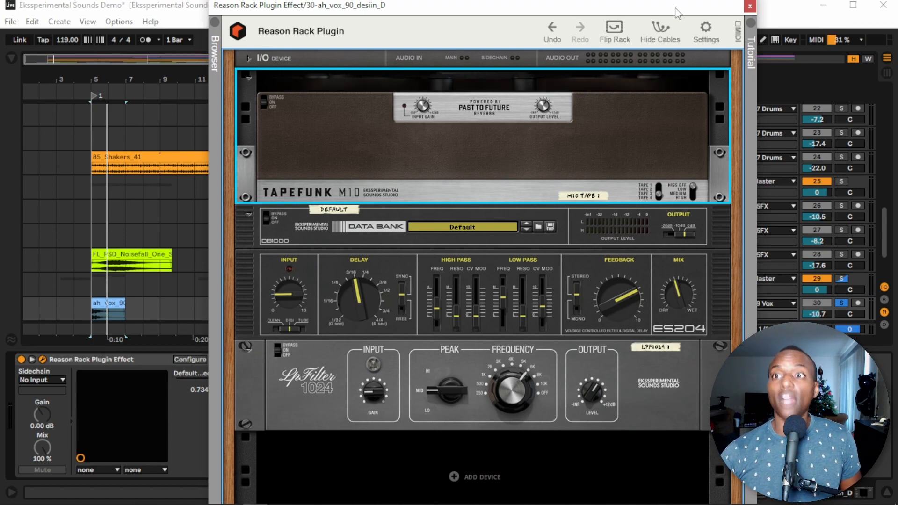
left_click(749, 7)
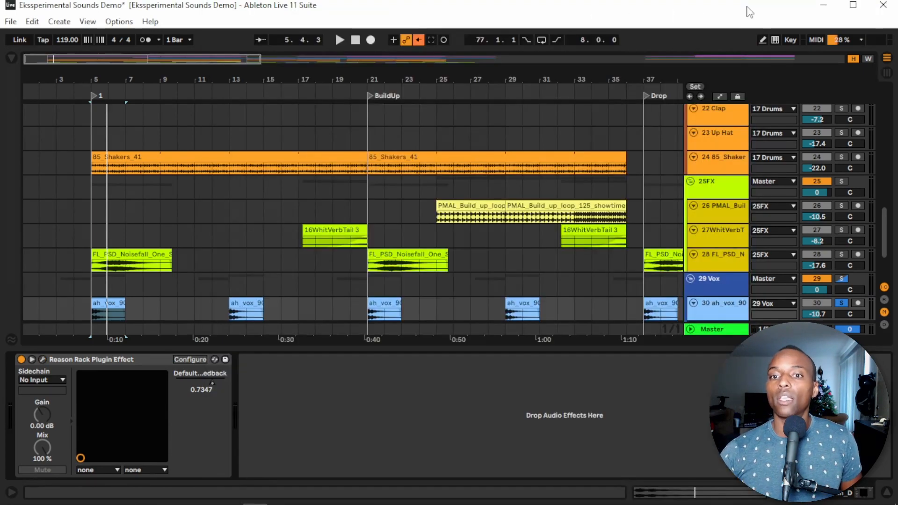
scroll(264, 285, "down", 3)
key("space")
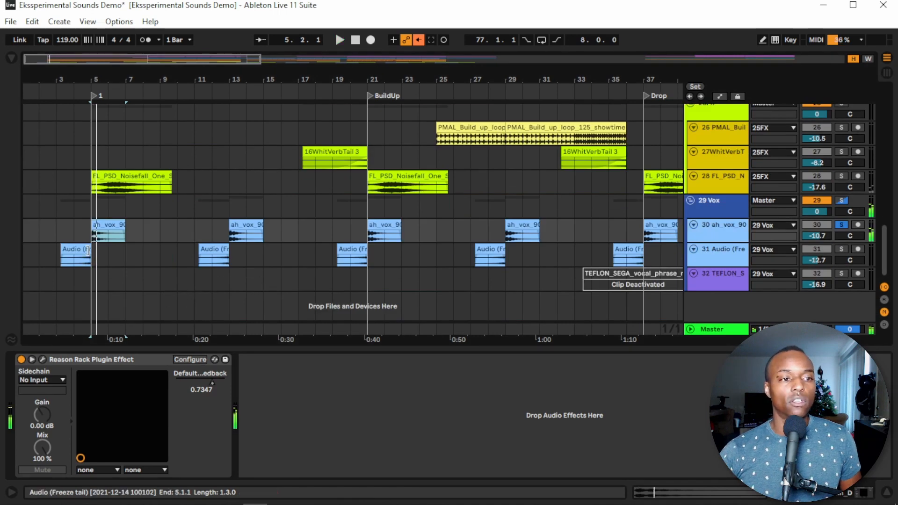
Set the insert mark at 4.1.1 on the Audio (Freeze tail) track, solo that track and play from there.
left_click(79, 262)
left_click(81, 262)
key("space")
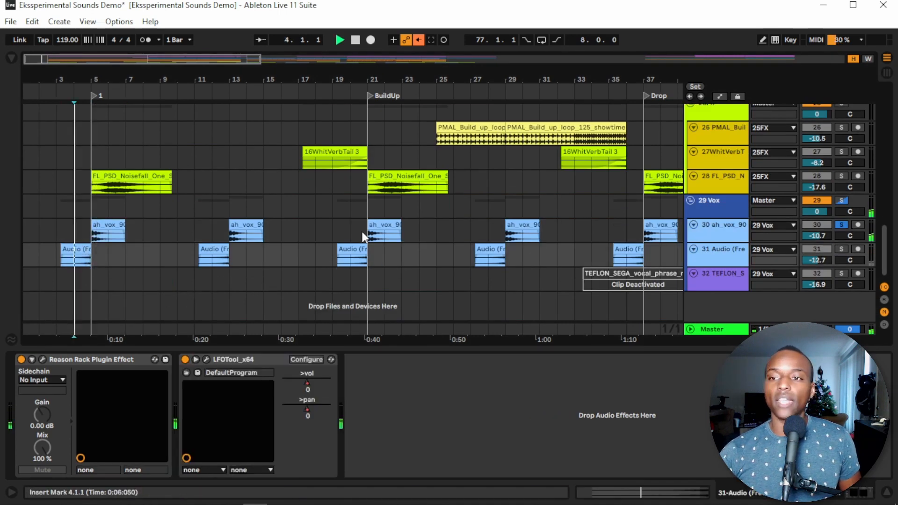
left_click(842, 249)
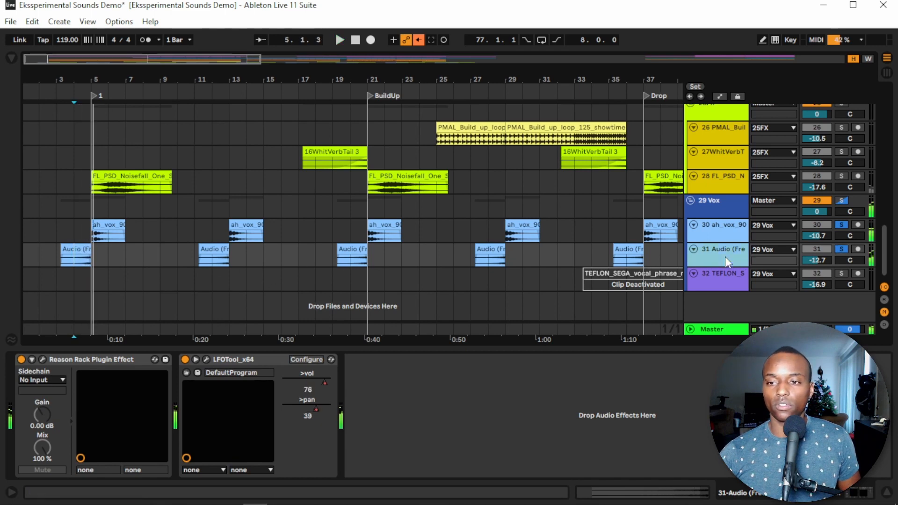
key("space")
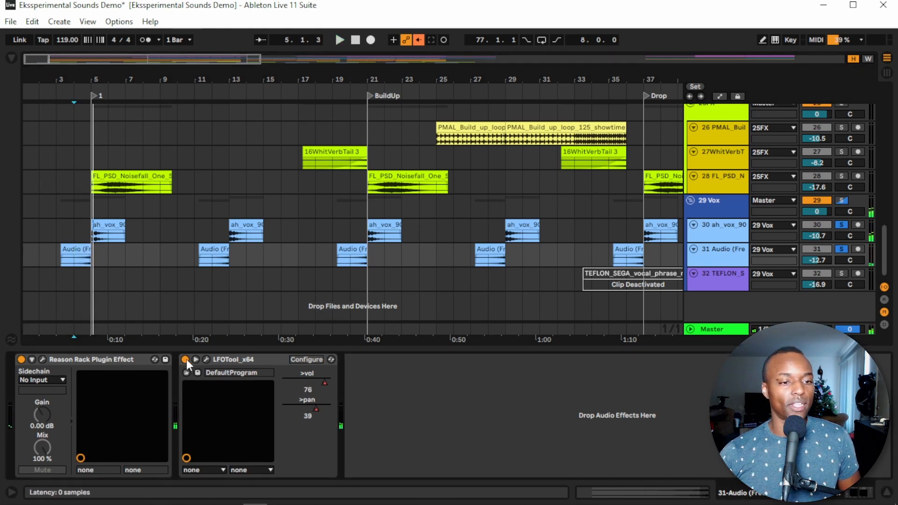
Open LFOTool on the Audio (Freeze tail) track, place its window clear of the vocal clips, and re-enable the overridden automation.
left_click(206, 359)
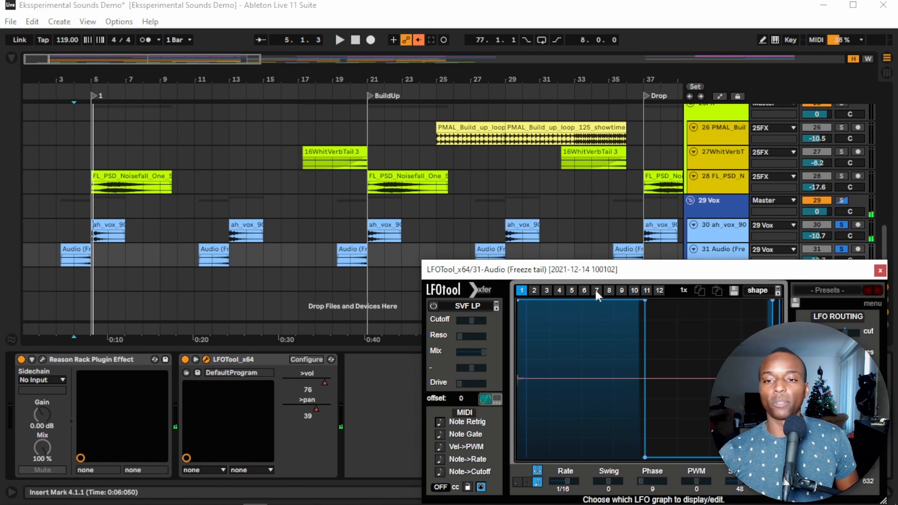
left_click_drag(600, 269, 607, 100)
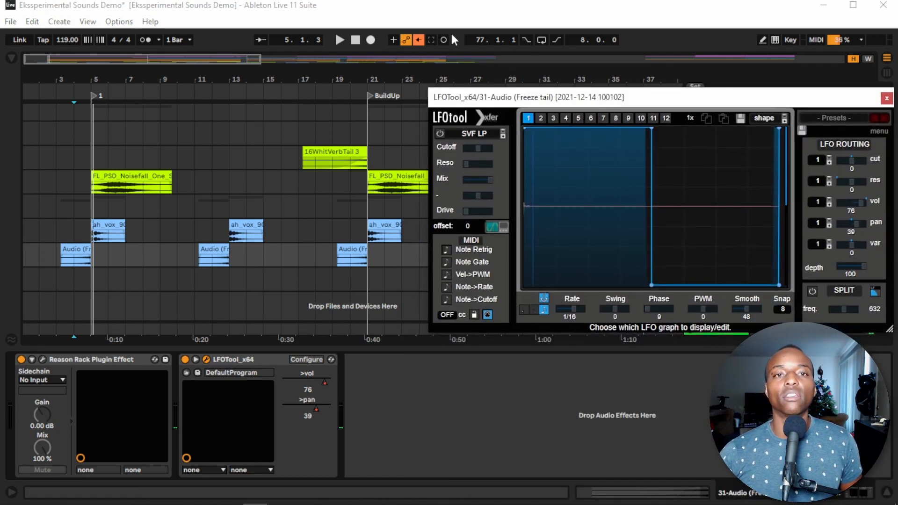
left_click(420, 40)
left_click_drag(573, 100, 517, 99)
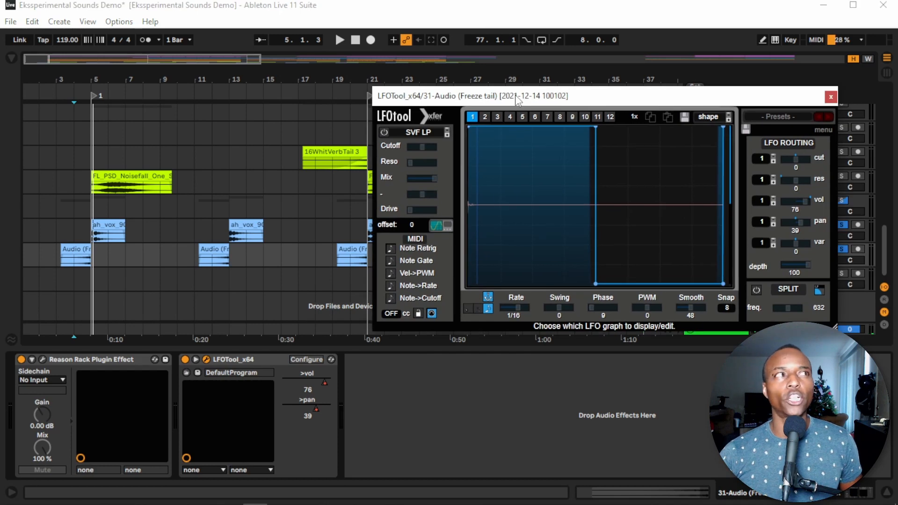
Play the freeze tail from 4.1.1 to watch LFOTool's volume and pan modulation, and close the LFOTool window.
left_click(69, 264)
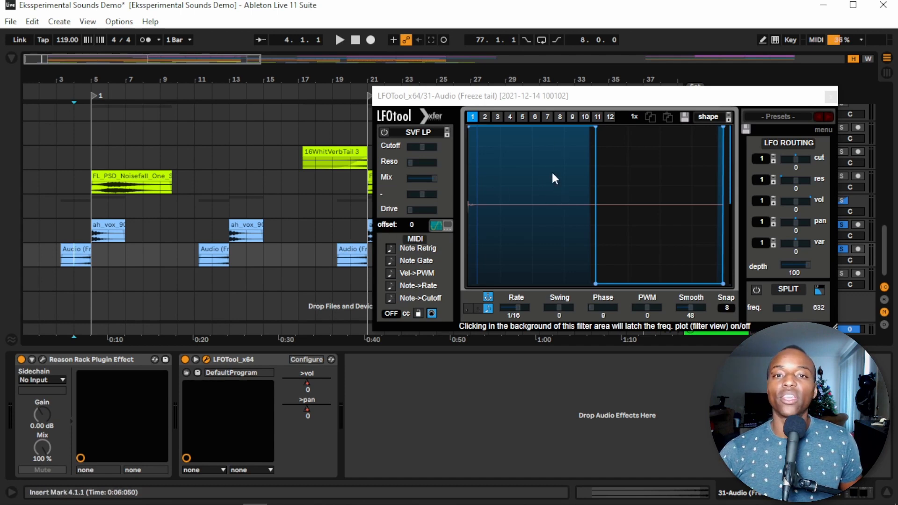
key("space")
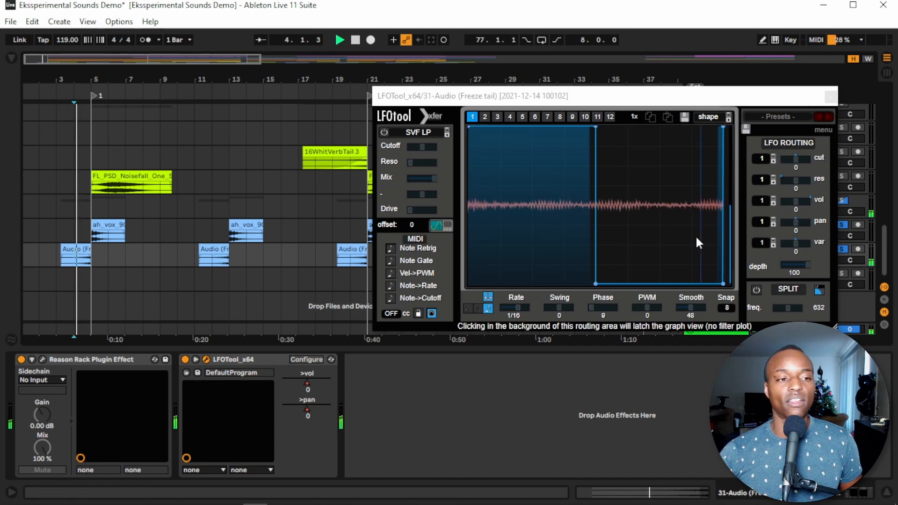
key("space")
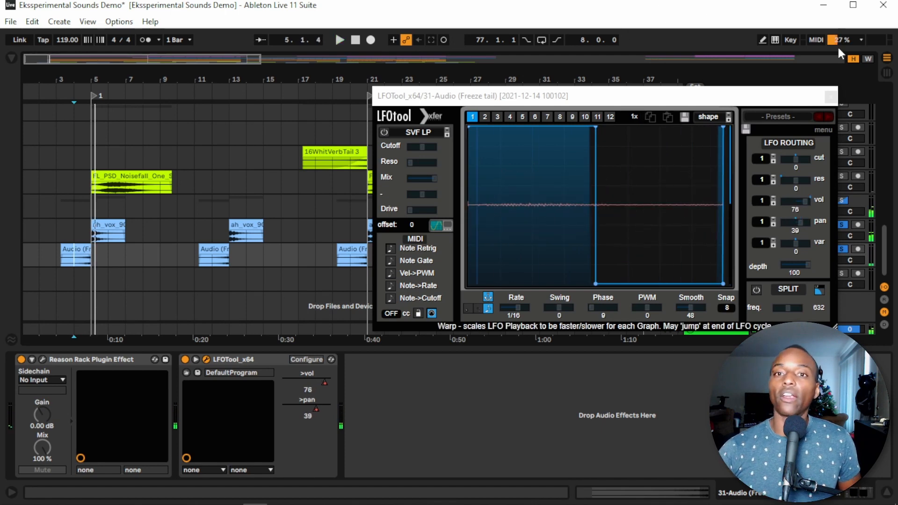
left_click(831, 96)
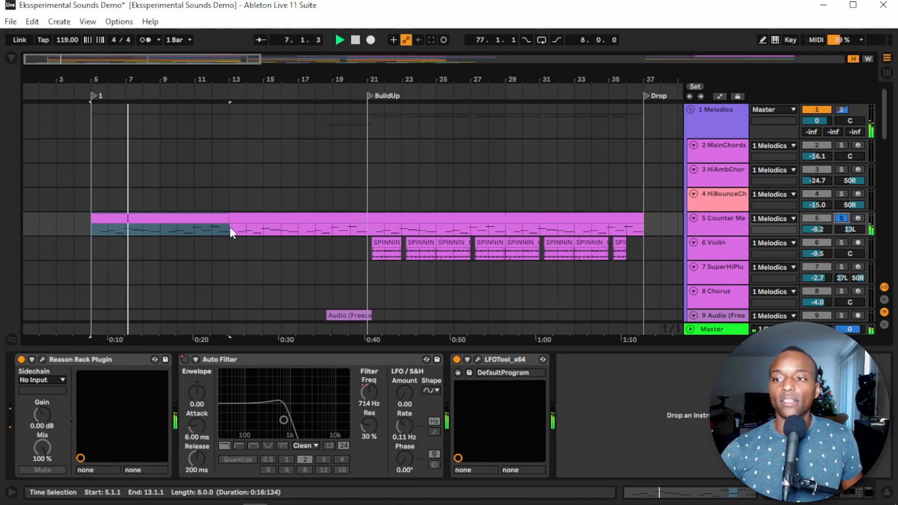
Open the Reason Rack Plugin on the Counter Melody track and switch the ES400 display to the KEYS page.
left_click(720, 221)
left_click(43, 360)
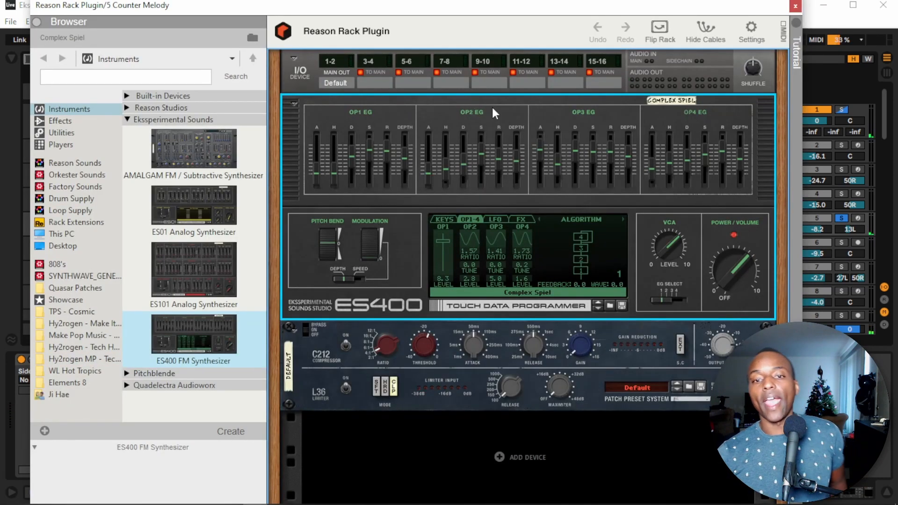
left_click(462, 220)
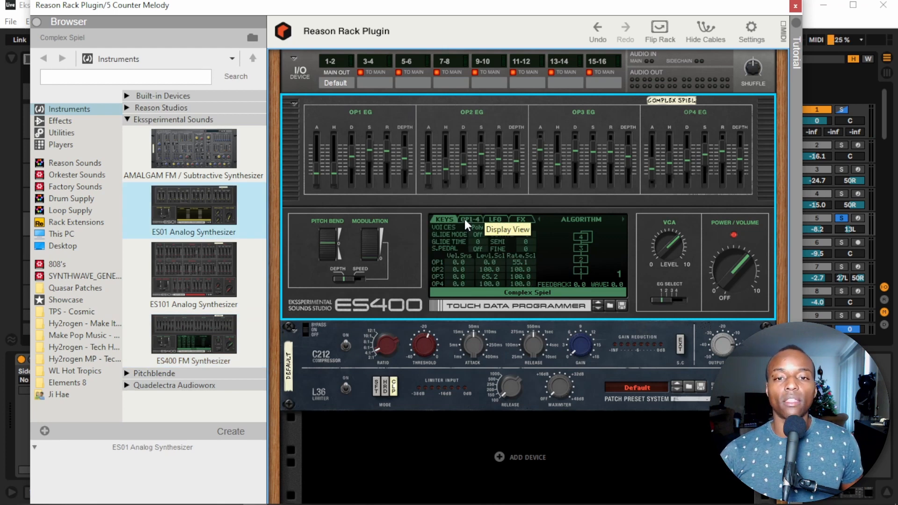
View the ES400's OP1-4 display page and return its display to the KEYS page.
left_click(465, 219)
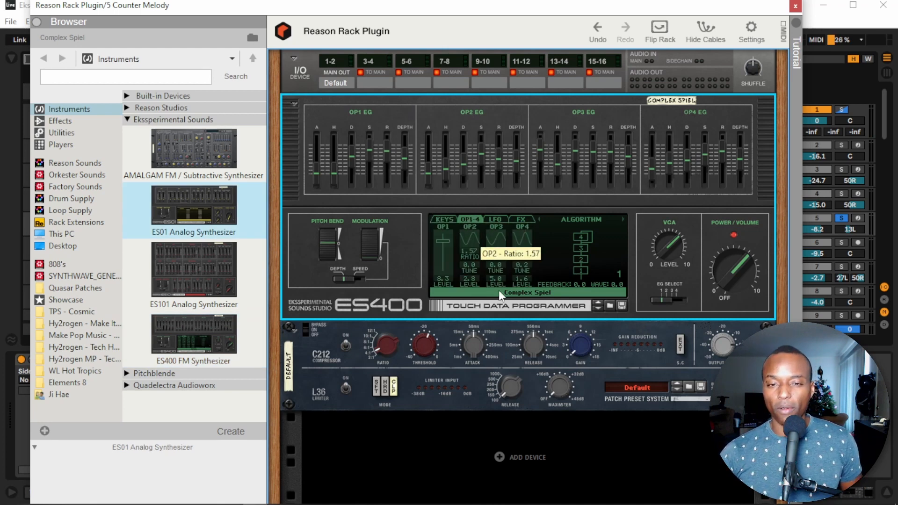
left_click(445, 218)
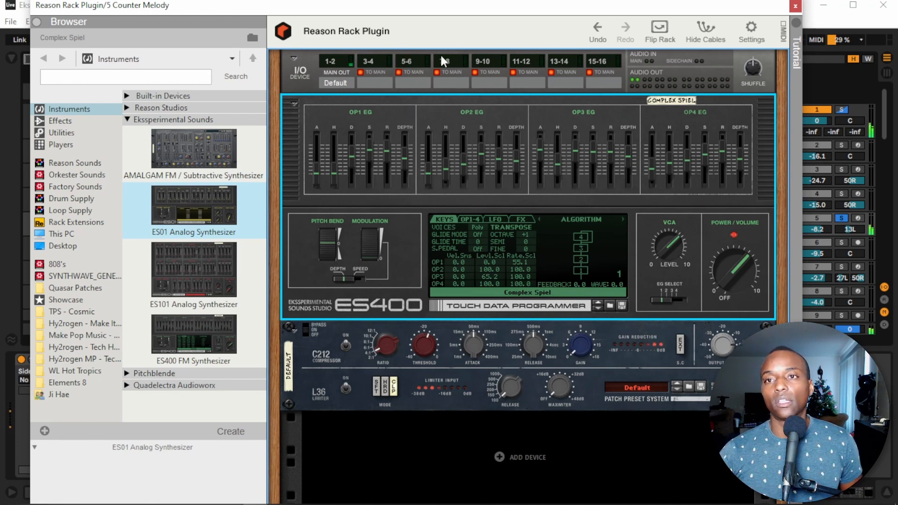
Select the C212 Compressor and L36 Limiter unit below the ES400 and toggle its bypass switch.
left_click_drag(463, 6, 459, 14)
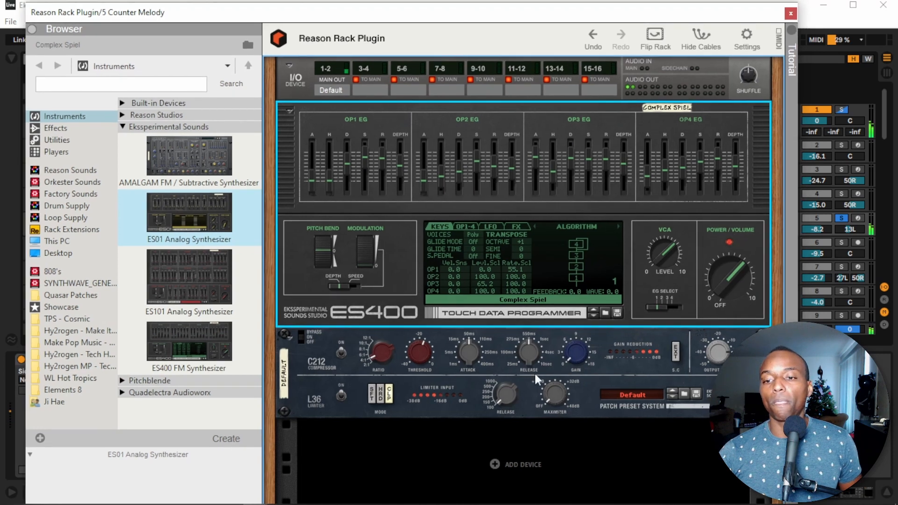
left_click(332, 340)
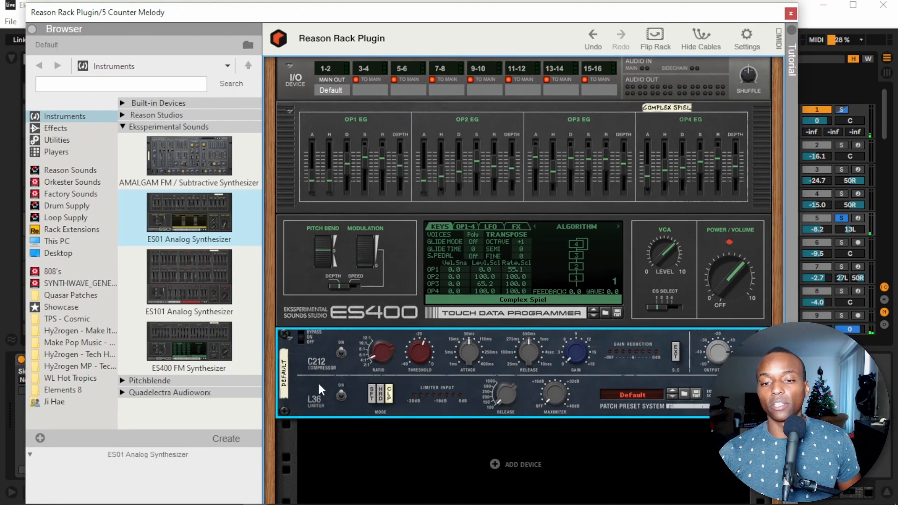
left_click(301, 332)
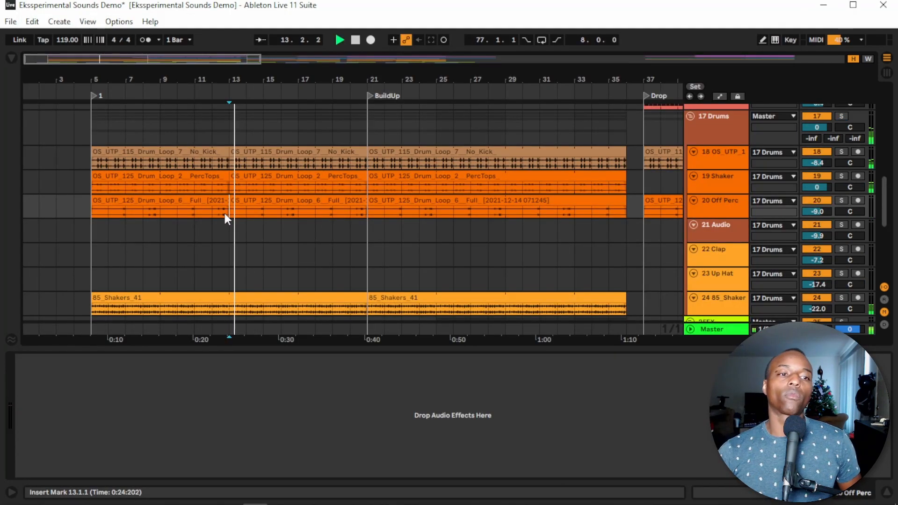
Stop playback, solo the three drum loop tracks 18, 19 Shaker and 20 Off Perc together, and play them.
key("space")
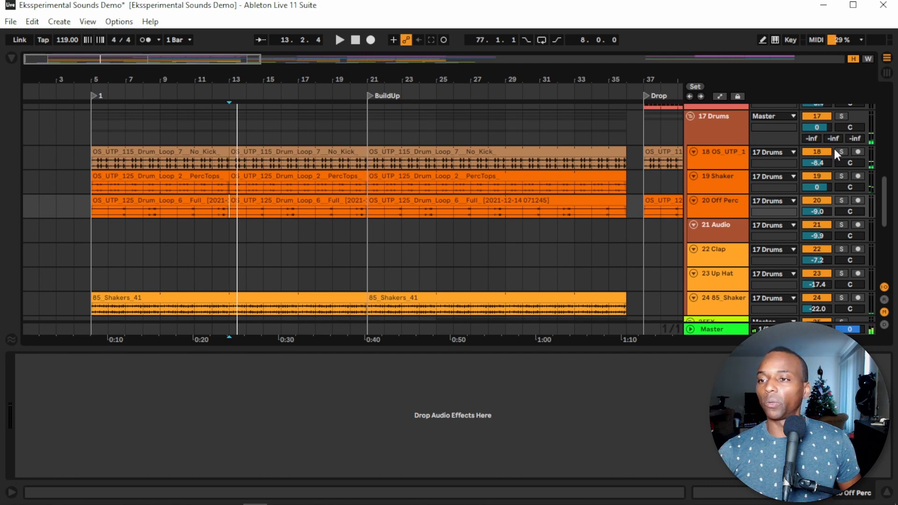
left_click(842, 176)
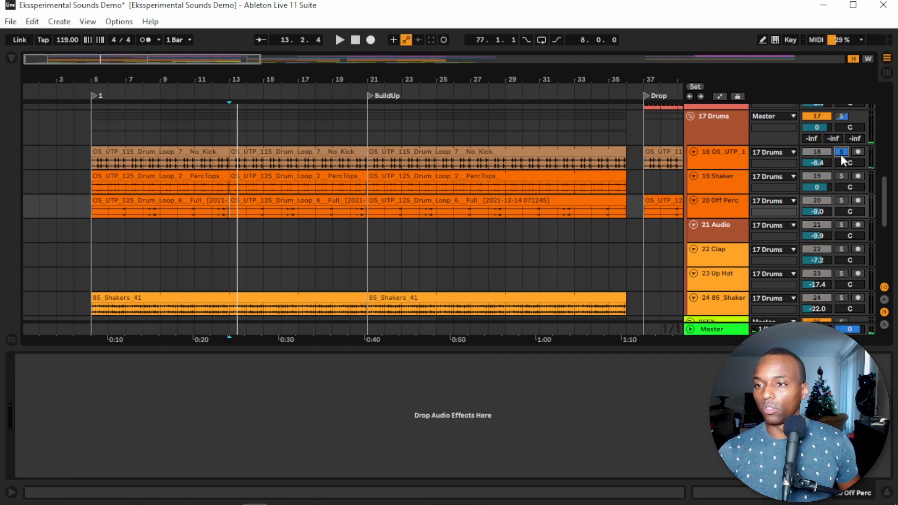
left_click(841, 151, "ctrl")
left_click(842, 200, "ctrl")
key("space")
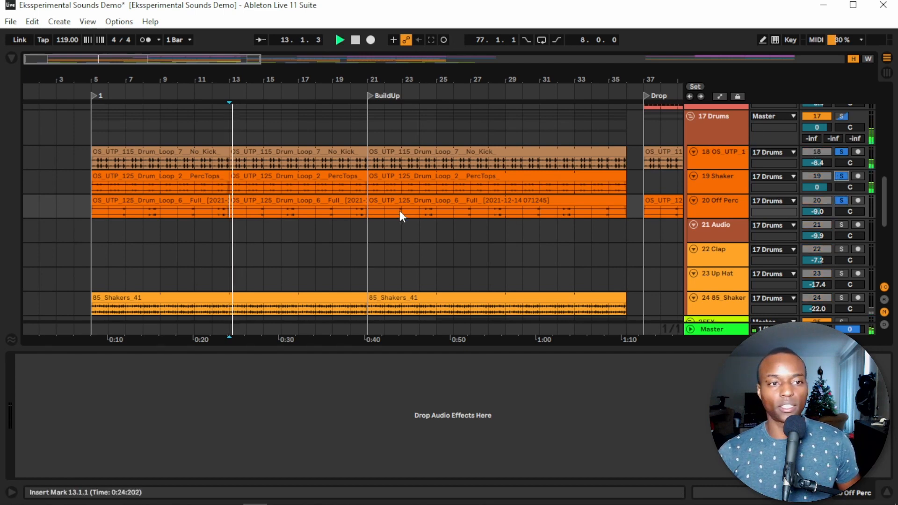
Show the Reason Rack Plugin Effect with Ouroboros on track 18, close its window and clear the drum solos.
left_click(744, 156)
left_click(43, 360)
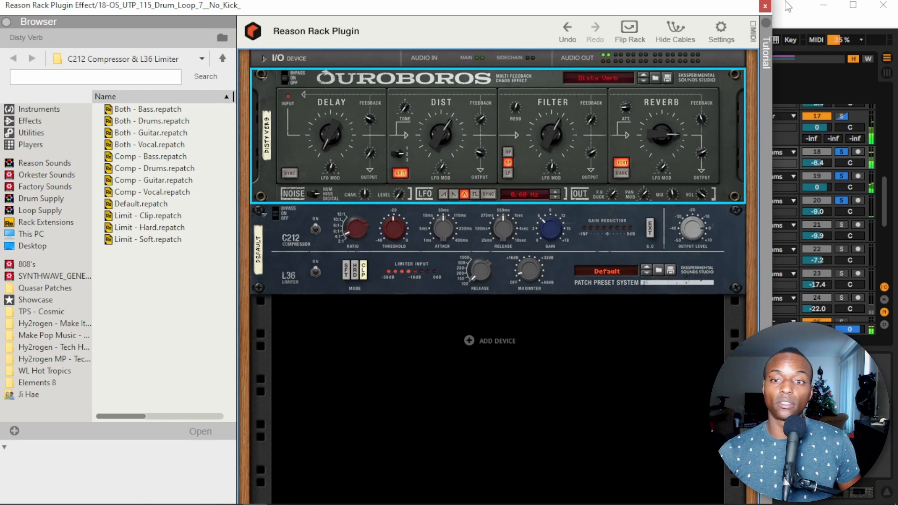
left_click(765, 6)
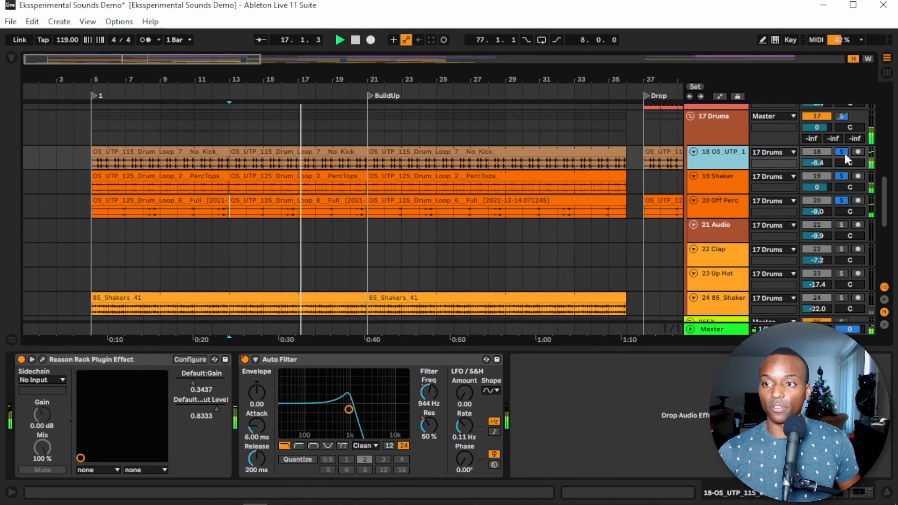
left_click(844, 153)
Select the BassSustained clip at the BuildUp marker and solo the BassSustained track.
left_click_drag(462, 72, 290, 54)
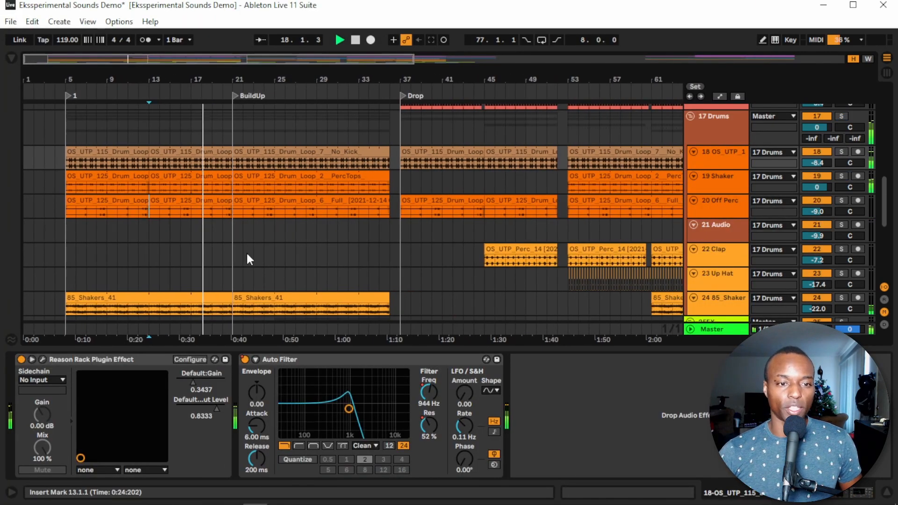
scroll(246, 251, "down", 9)
scroll(246, 252, "up", 10)
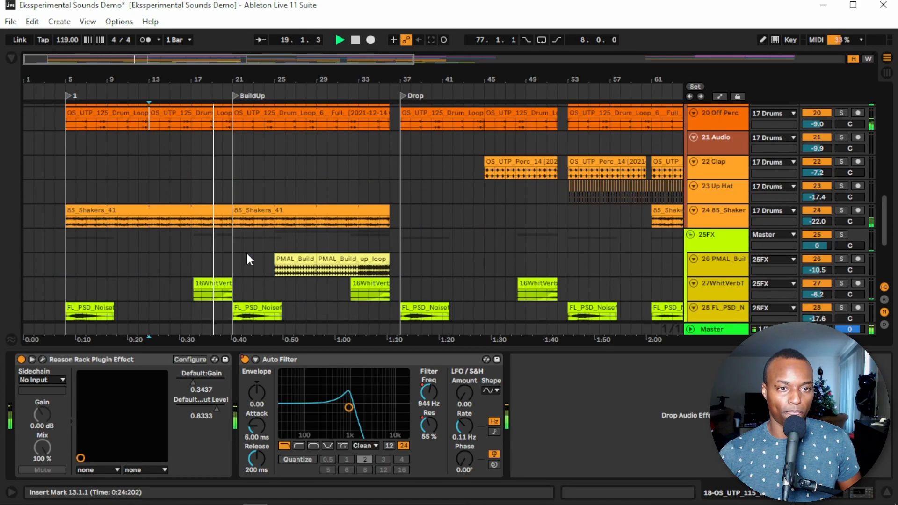
left_click(257, 304)
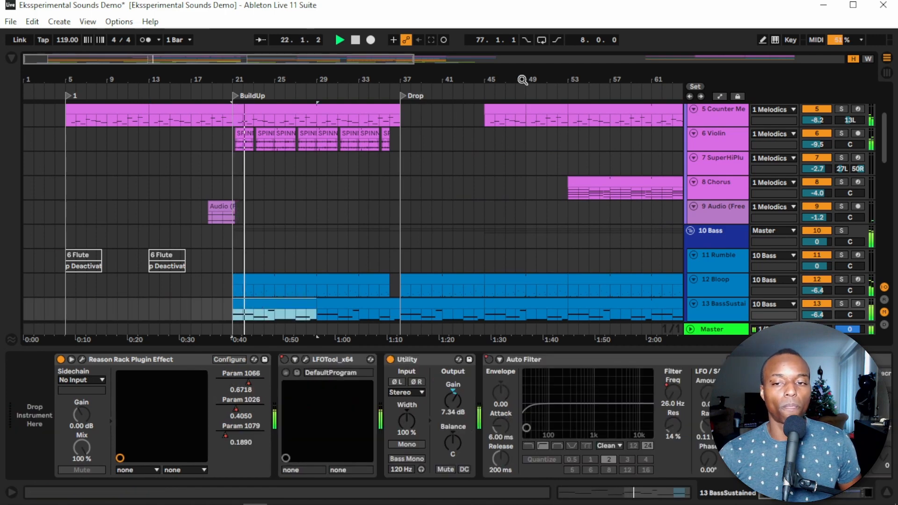
left_click(842, 304)
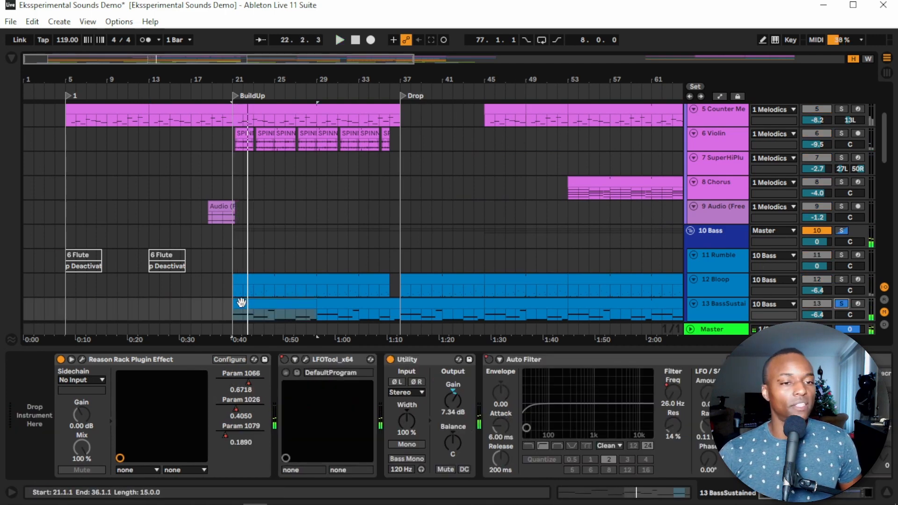
Open the Reason Rack Plugin Effect on the BassSustained track, hide its browser and place the window clear of the track controls.
left_click(729, 316)
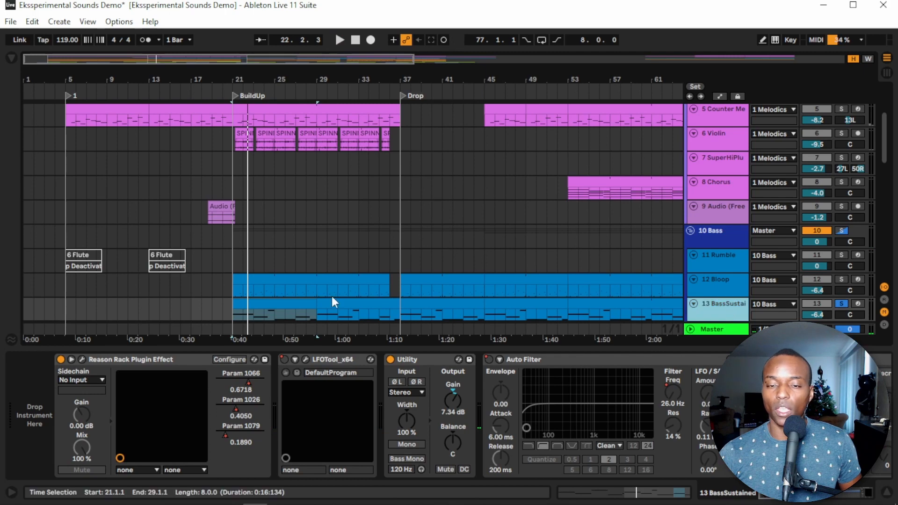
left_click(83, 359)
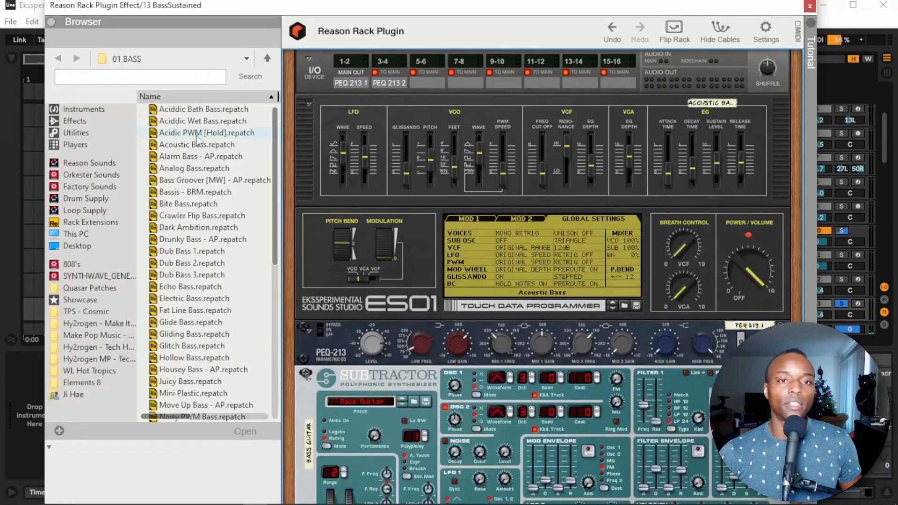
left_click(51, 21)
left_click_drag(282, 14, 387, 19)
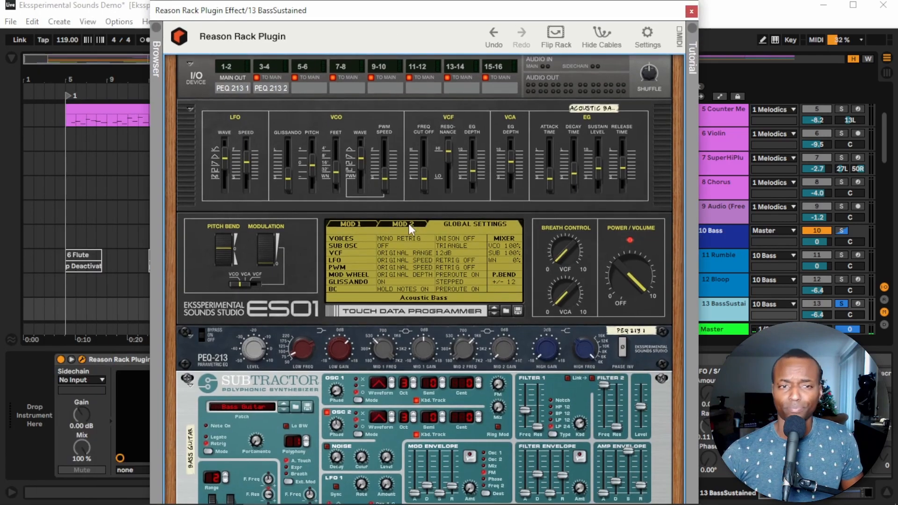
left_click(660, 125)
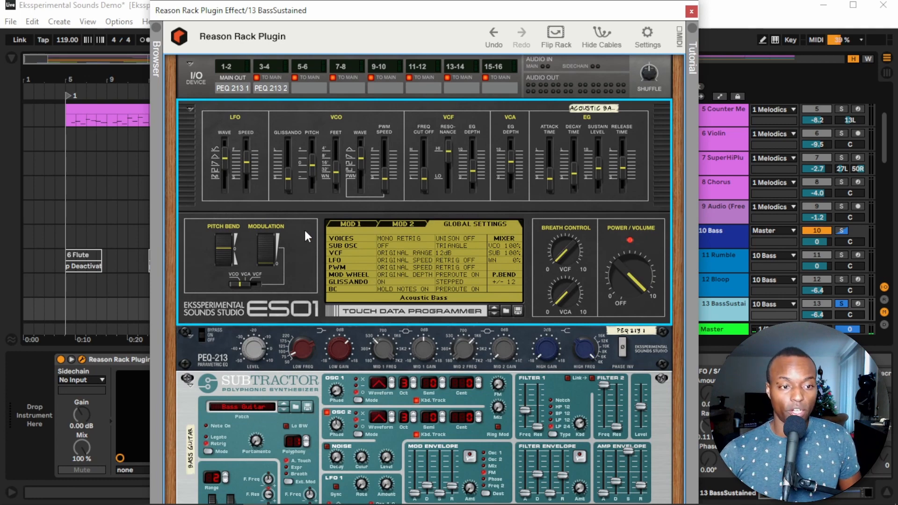
left_click_drag(492, 9, 475, 26)
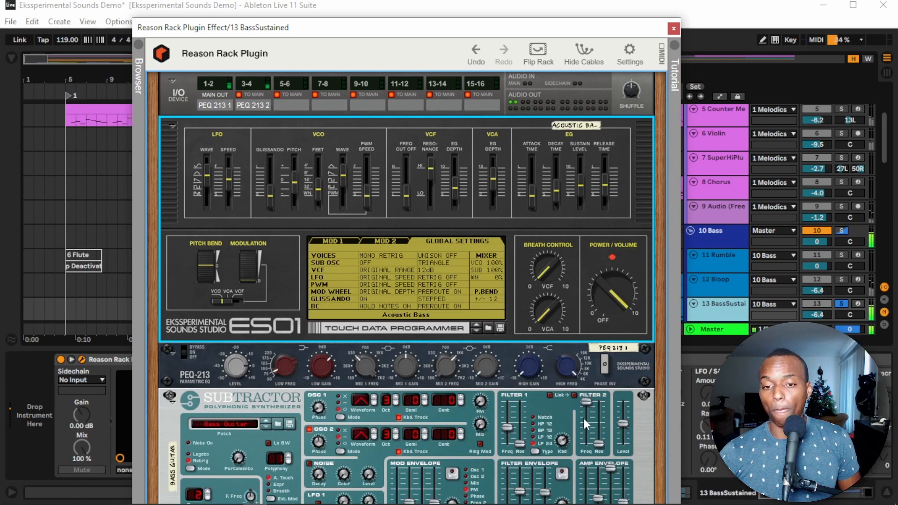
left_click_drag(579, 31, 600, 2)
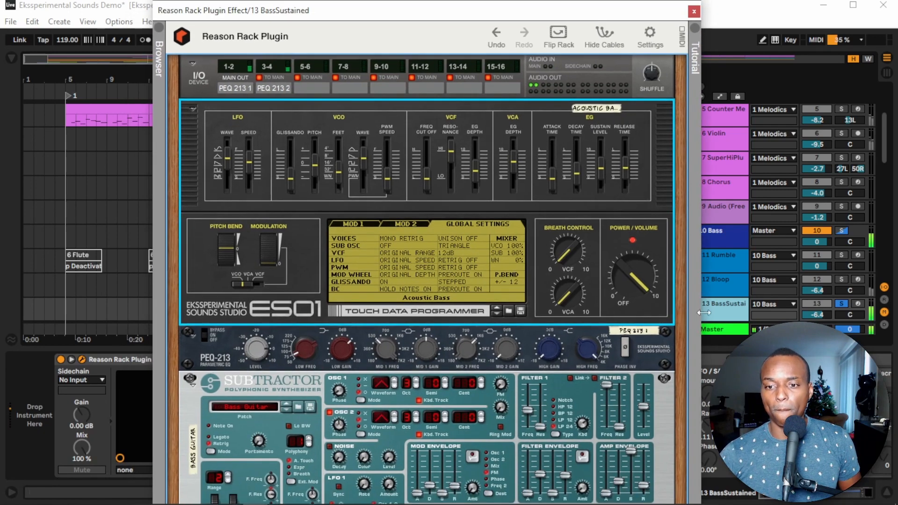
Lower the Subtractor's master level to its minimum to hear the ES01 alone, and select the PEQ-213 below it.
mouse_move(644, 408)
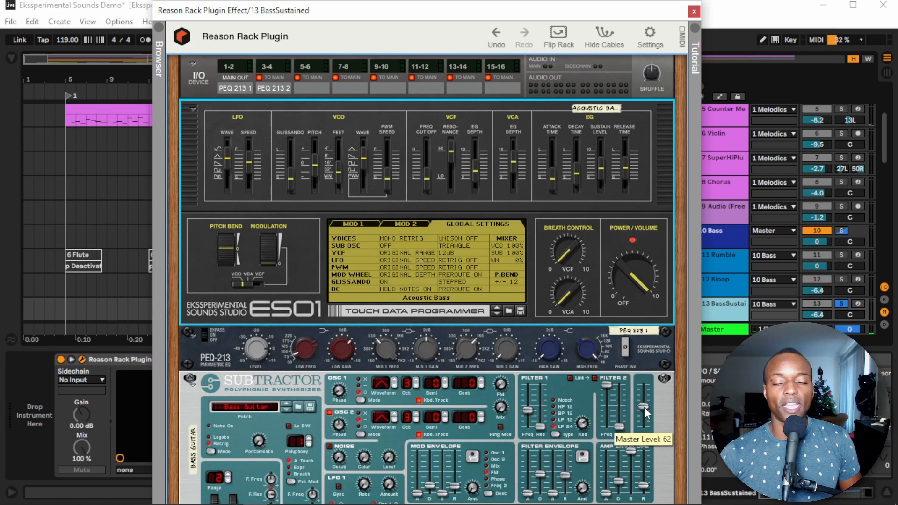
left_click_drag(644, 408, 643, 474)
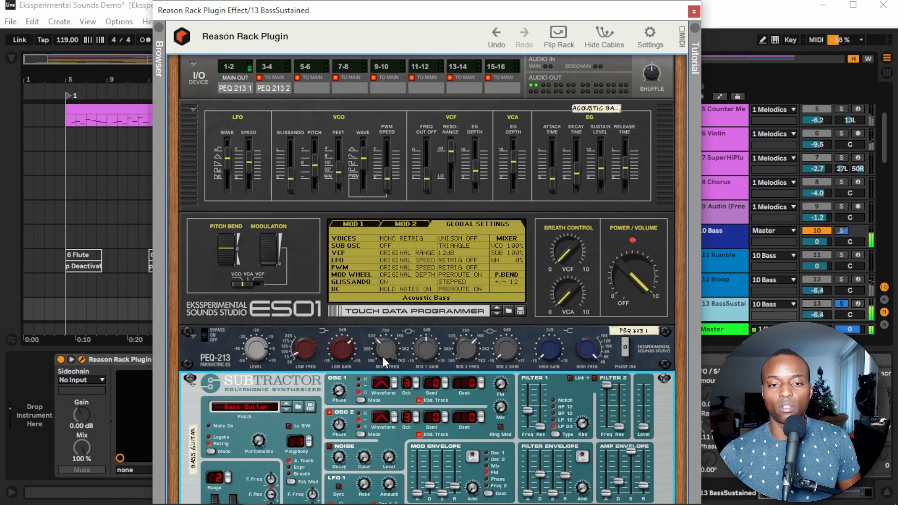
left_click(652, 356)
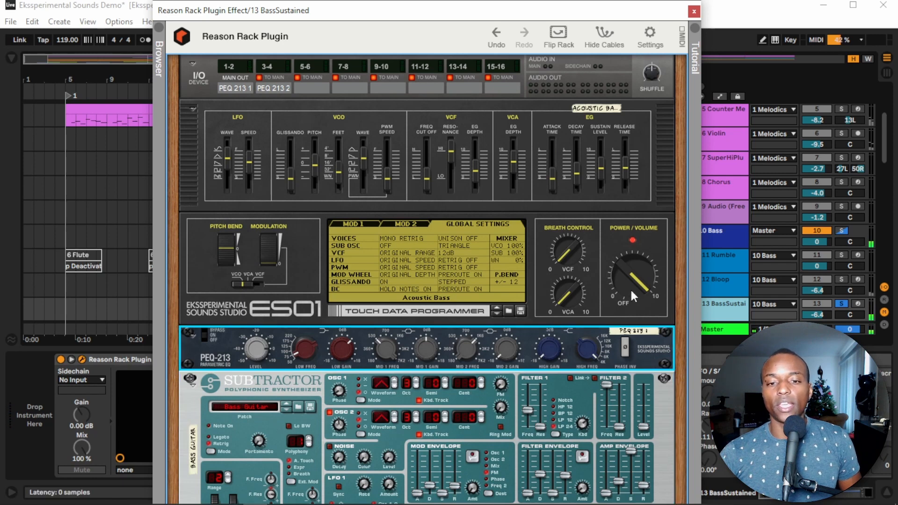
Examine the low and mid band settings of the first PEQ-213 equalizer and the devices further down the rack.
mouse_move(592, 308)
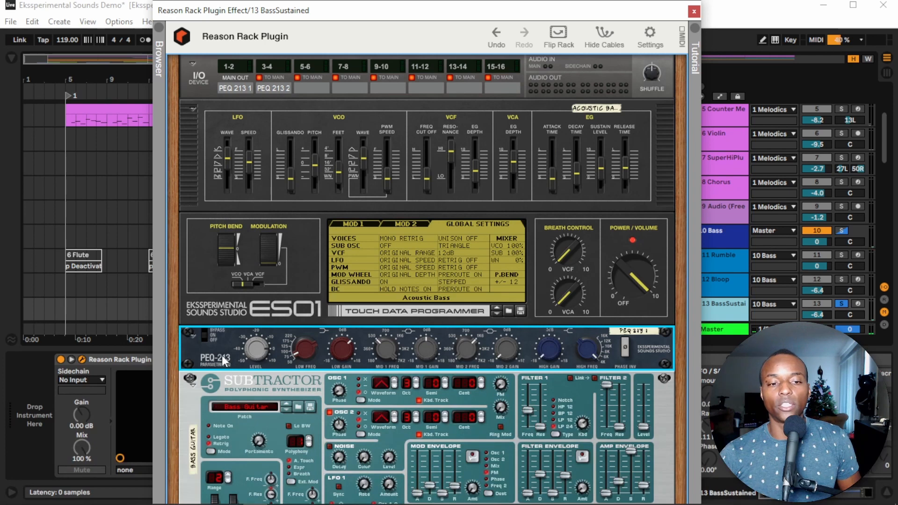
mouse_move(306, 352)
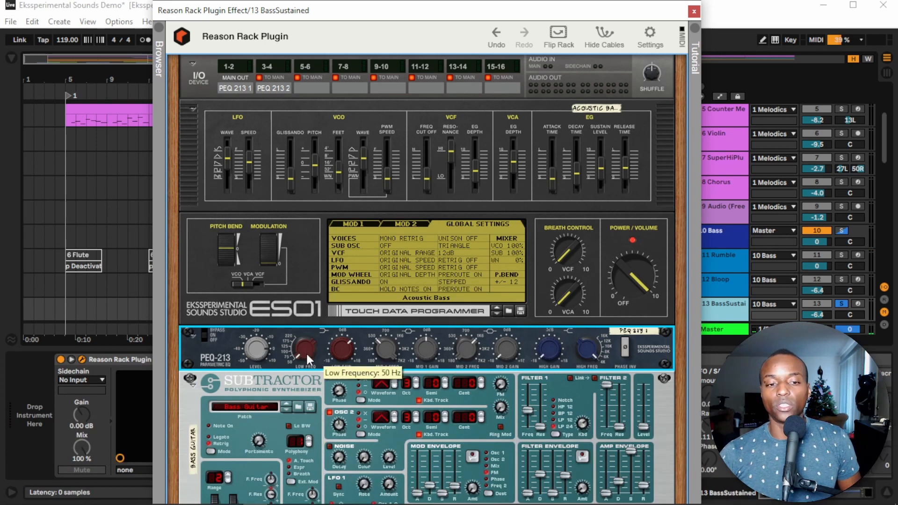
left_click_drag(307, 354, 307, 347)
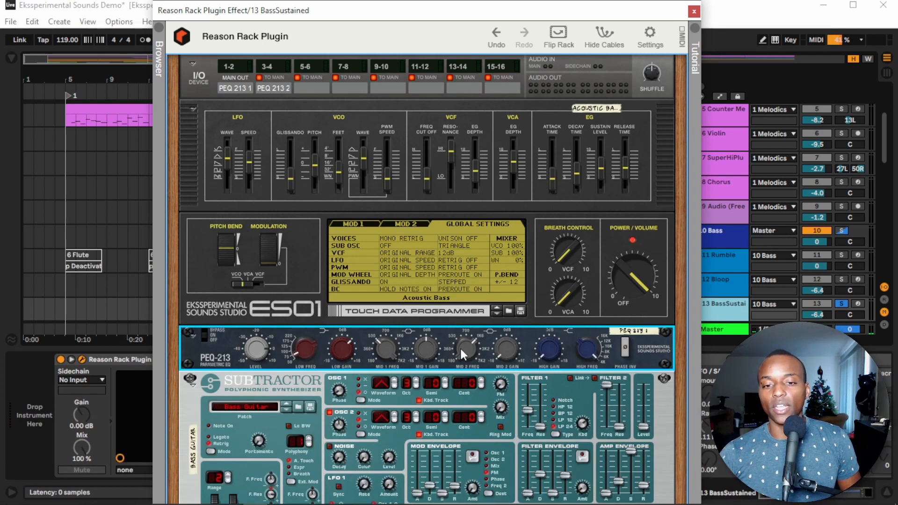
scroll(467, 352, "down", 5)
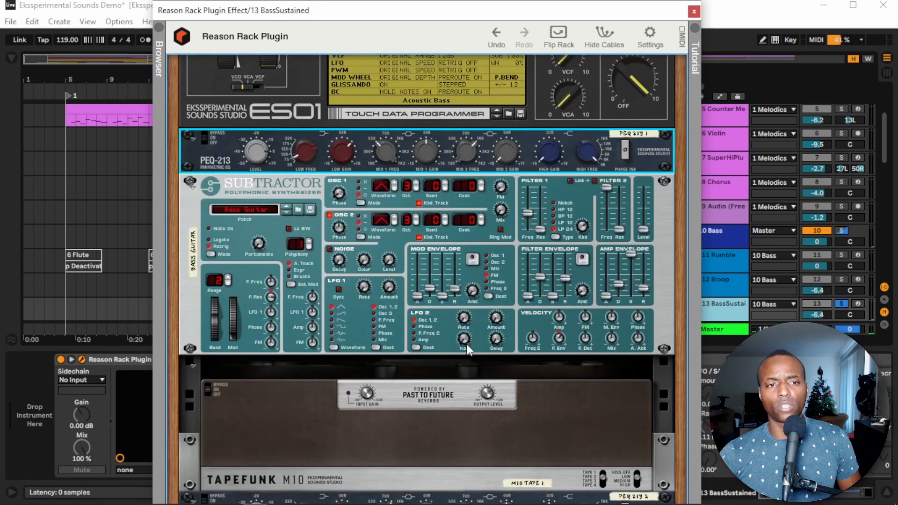
mouse_move(348, 150)
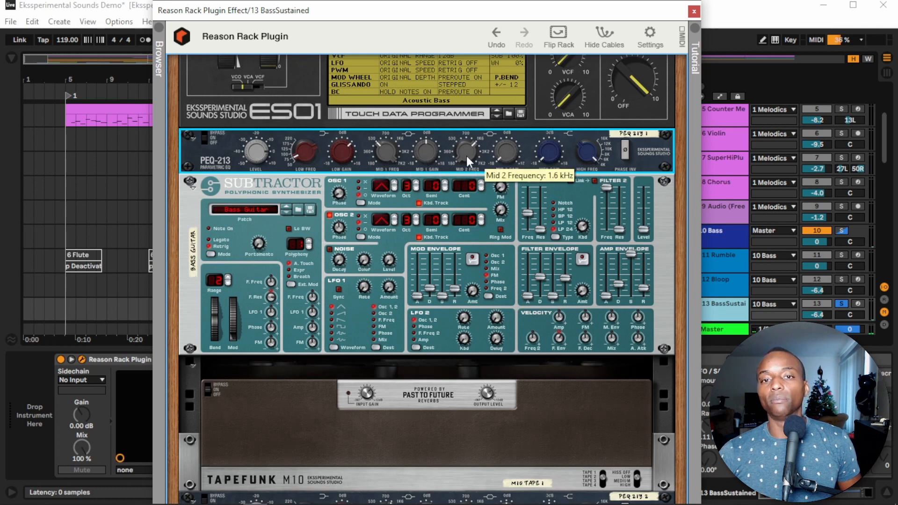
left_click_drag(501, 150, 502, 185)
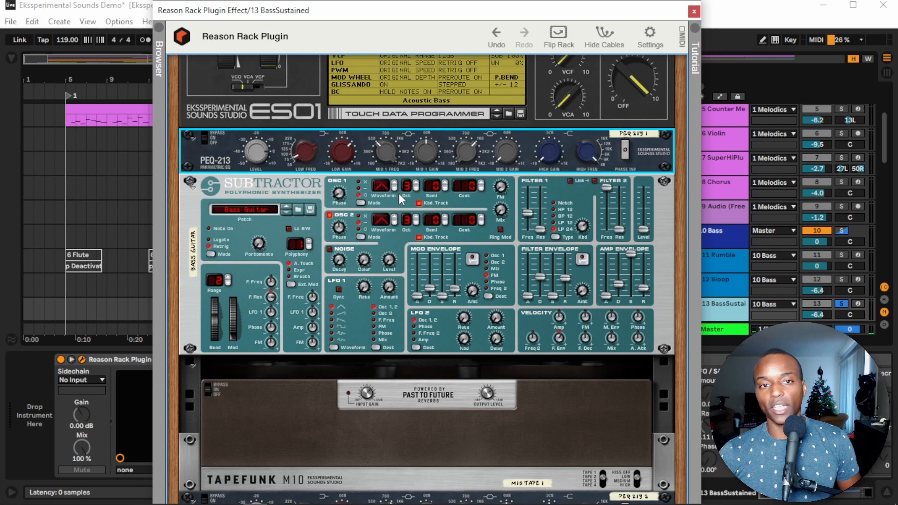
scroll(382, 188, "up", 1)
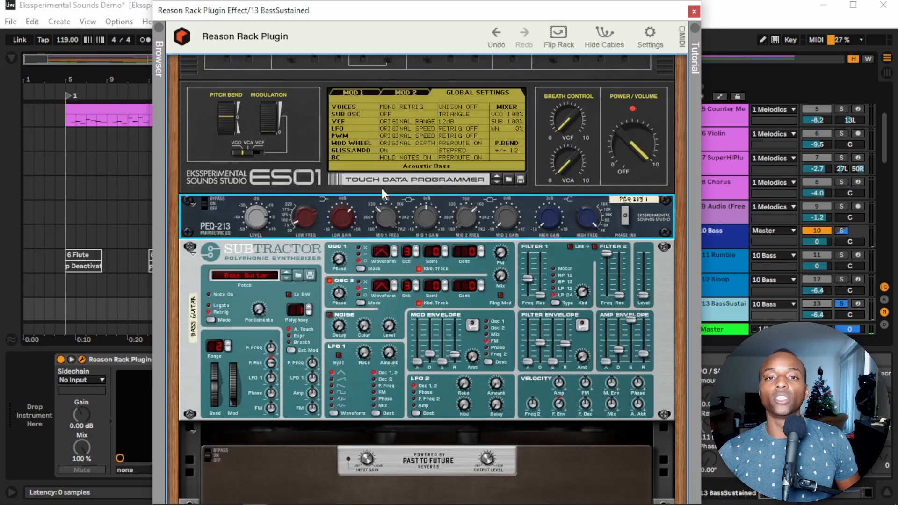
scroll(382, 188, "down", 3)
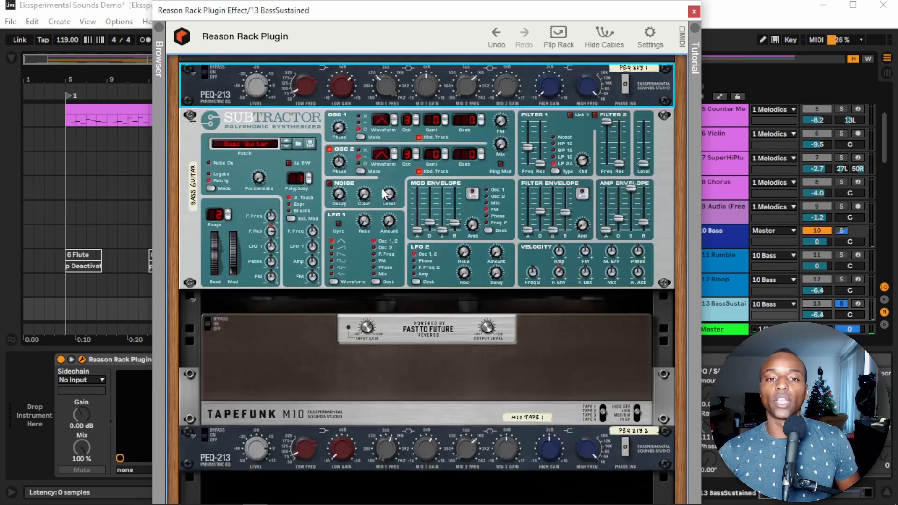
left_click(546, 122)
key("ctrl+z")
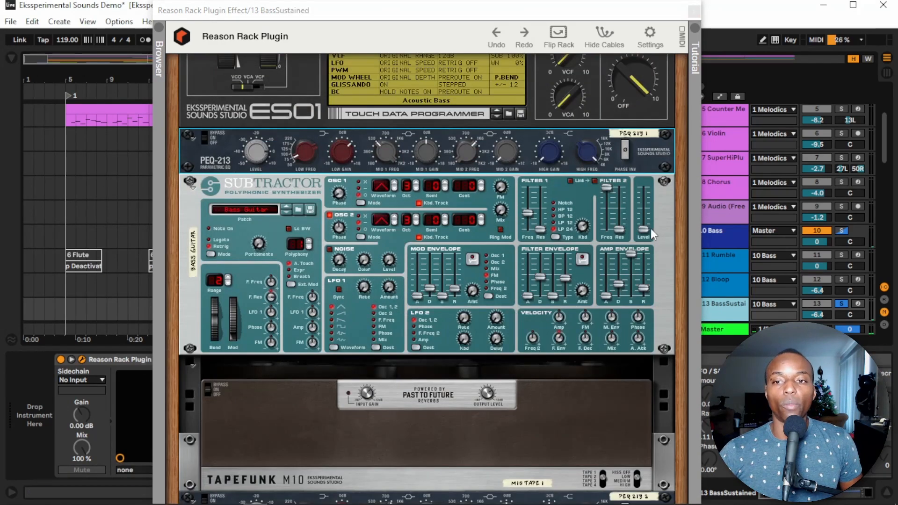
Set the Subtractor's master level to 79, turn the ES01 off to hear the Subtractor alone, and select the Tapefunk M10.
left_click_drag(652, 232, 647, 202)
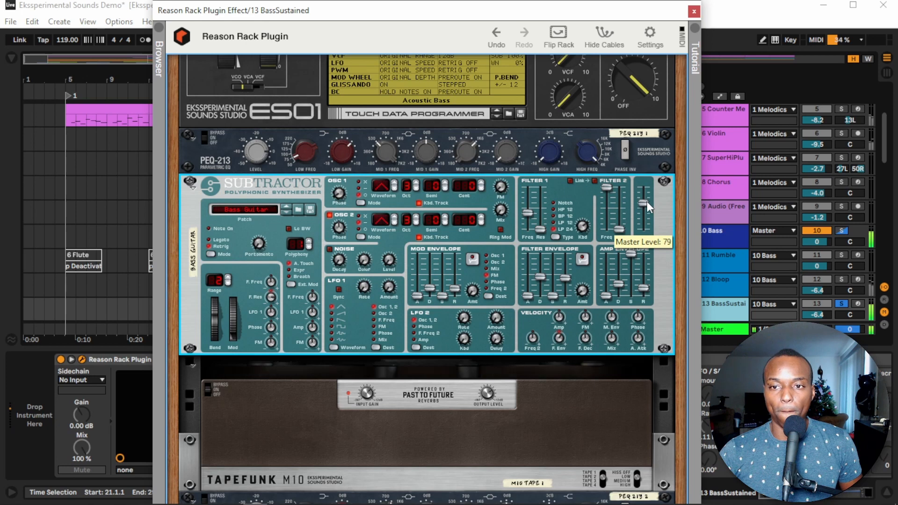
left_click_drag(629, 100, 645, 319)
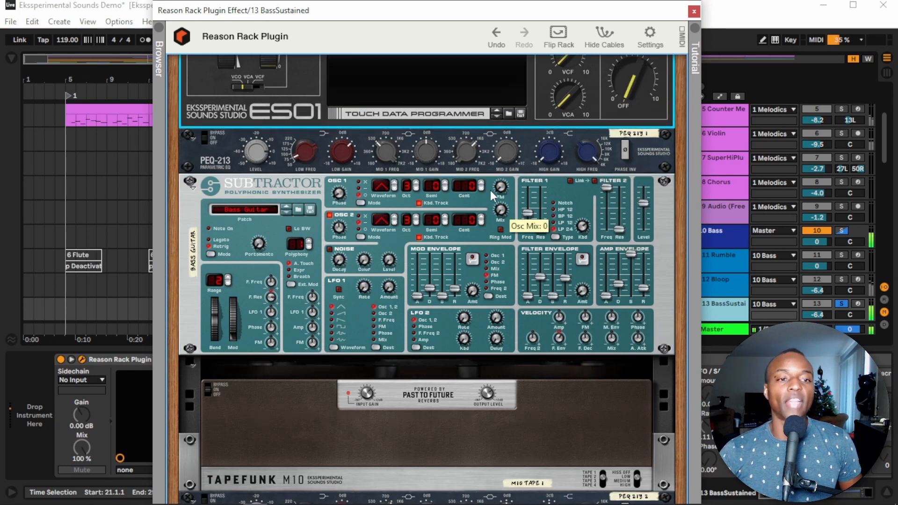
left_click(645, 393)
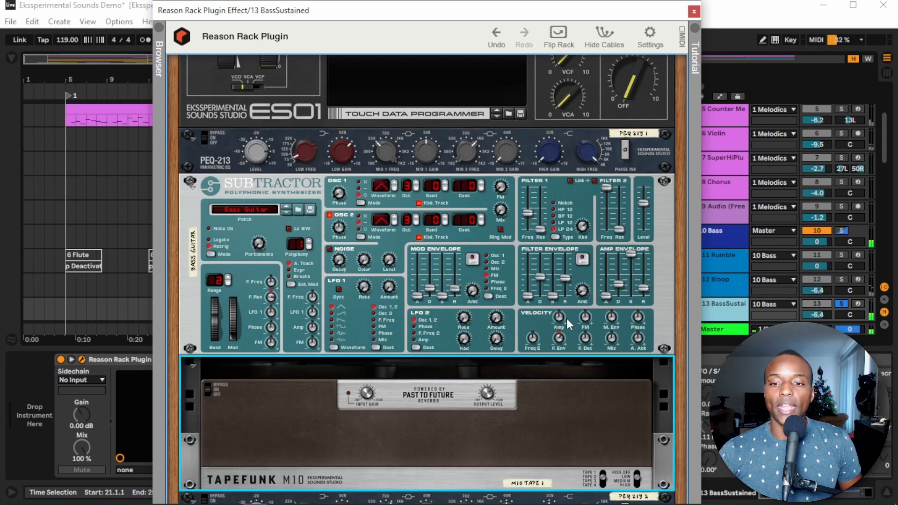
Examine the Tapefunk M10 and select the second PEQ-213 below it while the Subtractor plays.
scroll(566, 319, "down", 3)
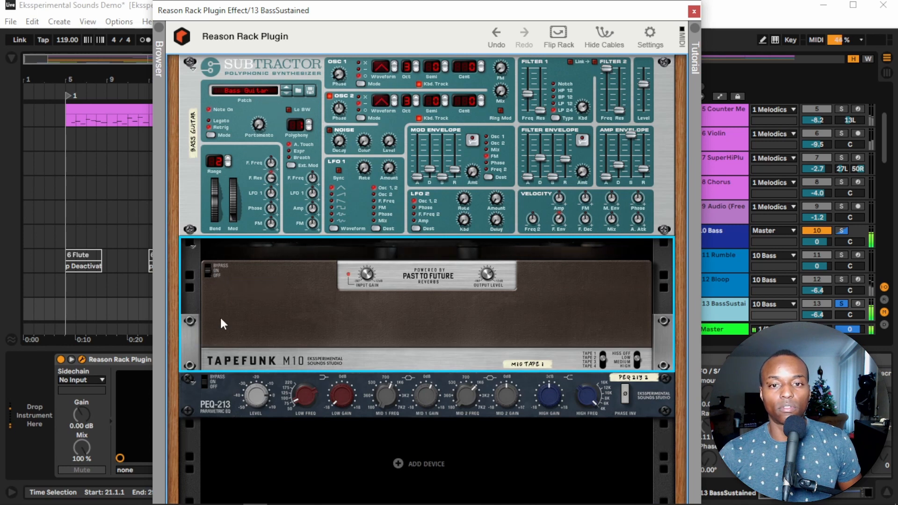
left_click(206, 378)
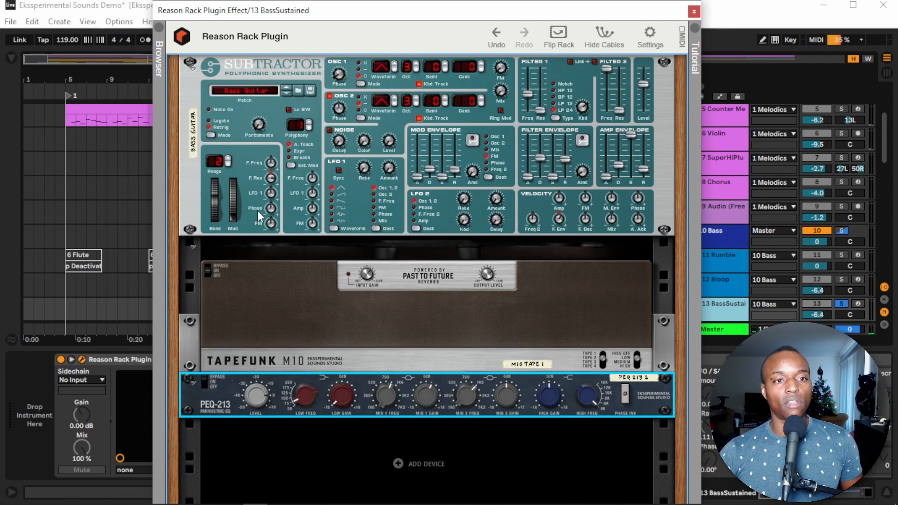
left_click(230, 109)
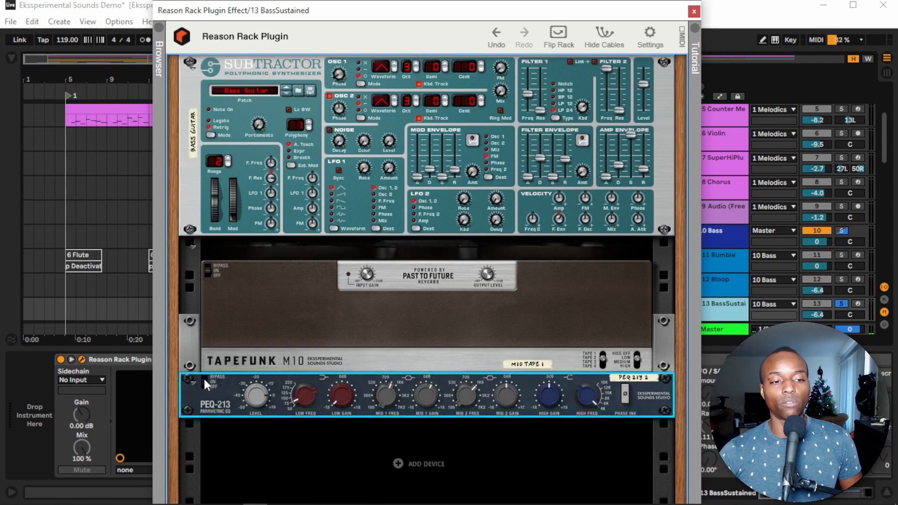
Select the ES01 above the first PEQ-213 and turn it back on by raising its power/volume.
scroll(347, 327, "up", 5)
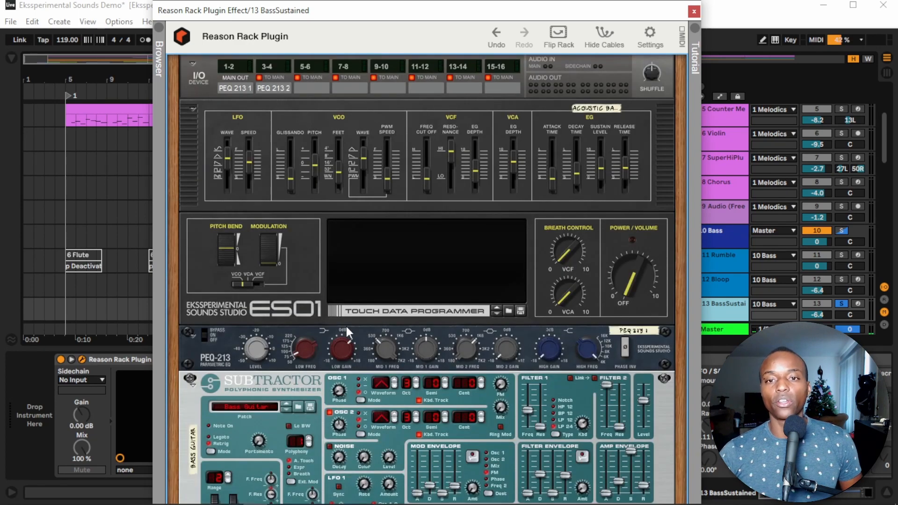
left_click(651, 217)
scroll(650, 212, "down", 5)
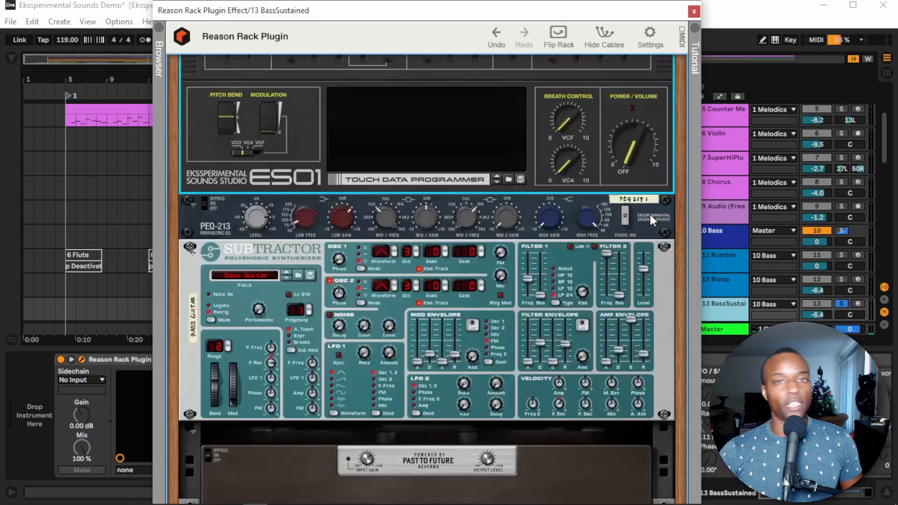
scroll(650, 212, "up", 5)
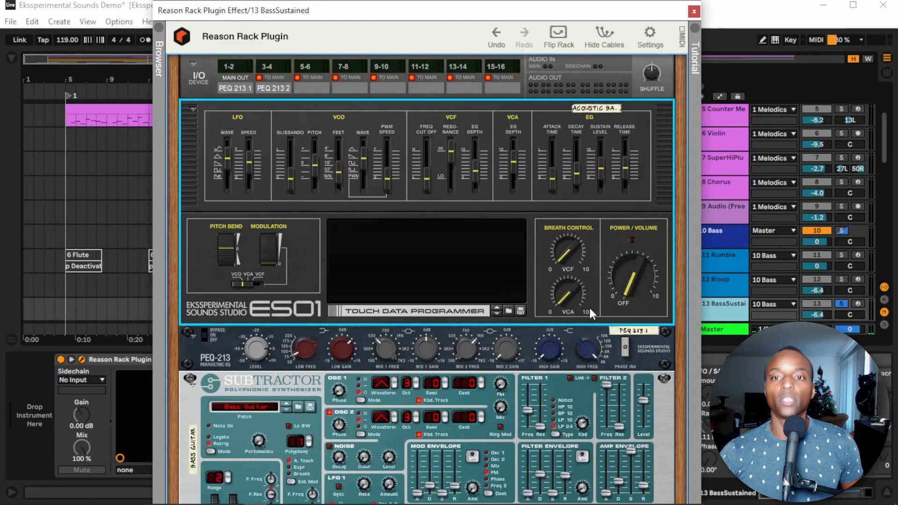
left_click_drag(630, 304, 642, 185)
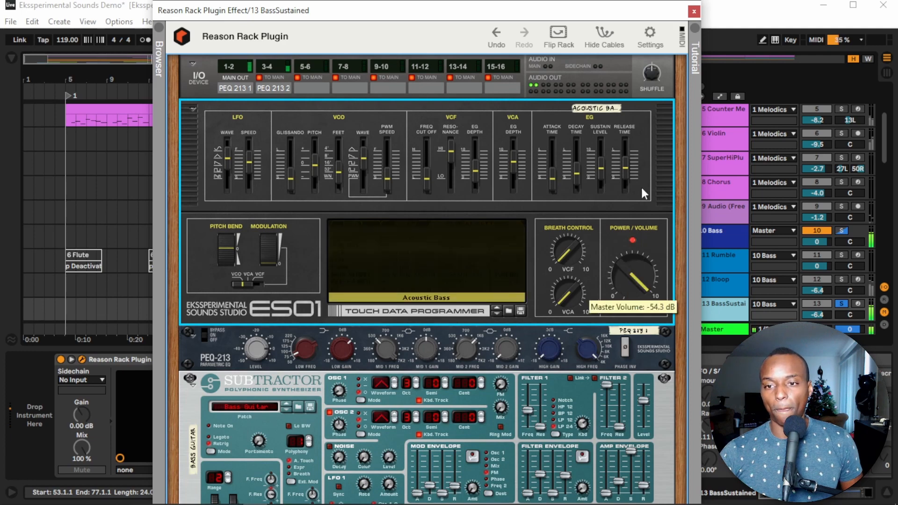
Close the BassSustained rack window, turn off the track's solo and re-enable the overridden automation.
left_click(694, 12)
left_click(844, 304)
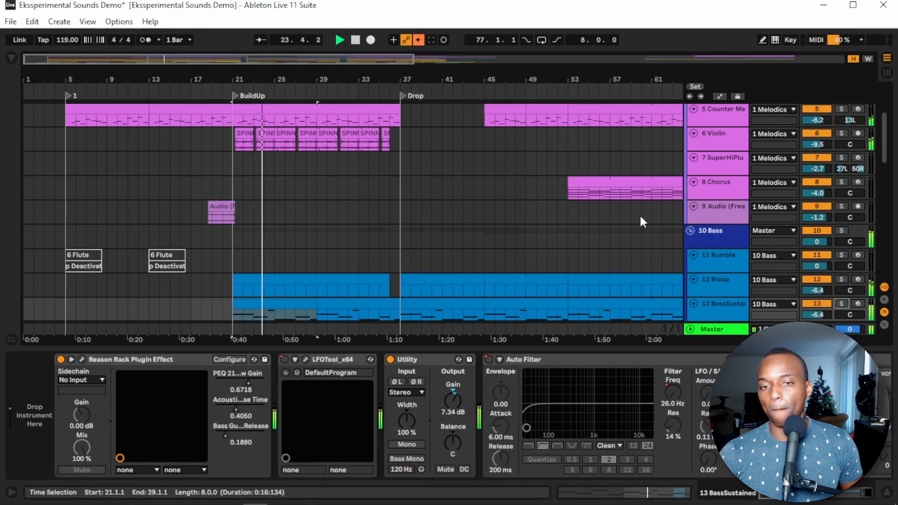
scroll(406, 117, "down", 4)
left_click(419, 41)
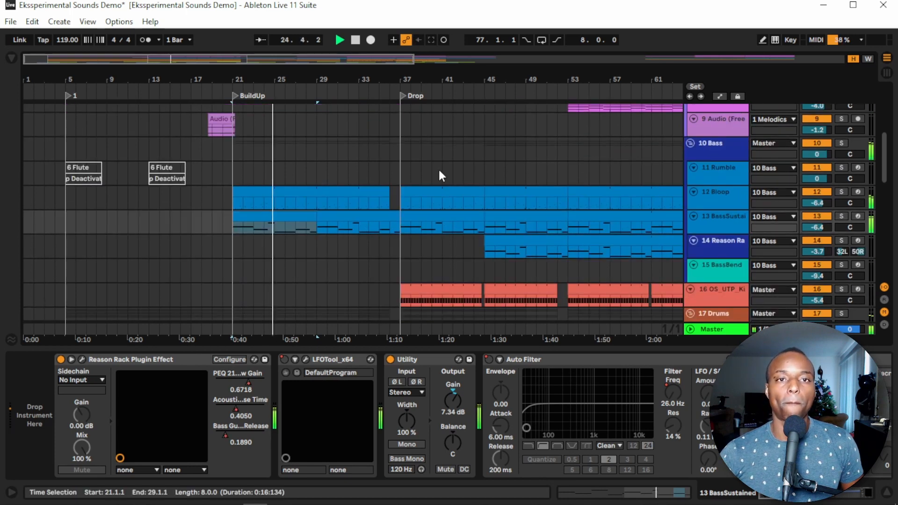
Hide the device view and play the Bloop track's first clip from bar 21 with that track soloed.
scroll(438, 174, "up", 1)
left_click_drag(358, 347, 358, 350)
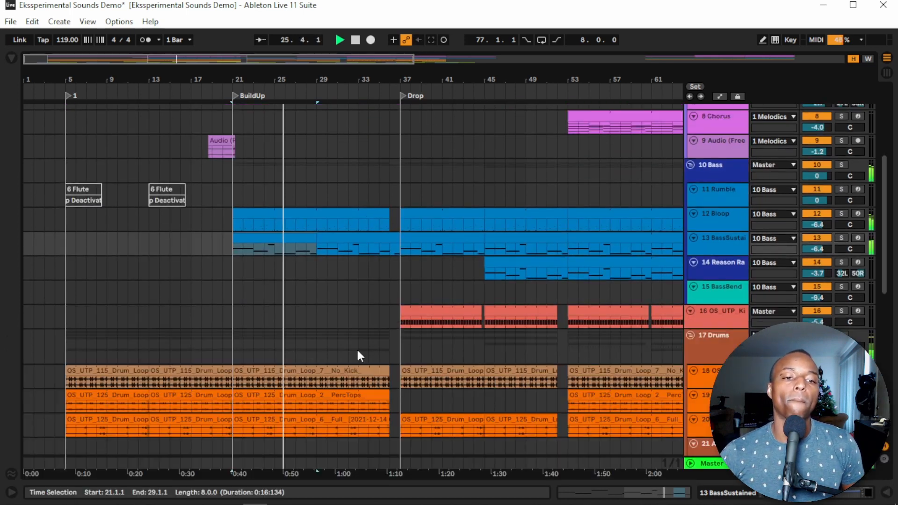
scroll(306, 240, "up", 6)
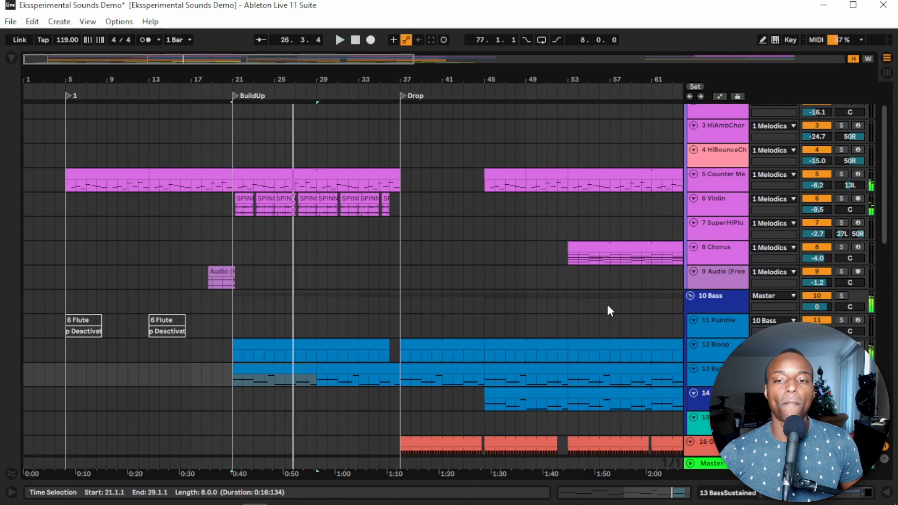
left_click(651, 360)
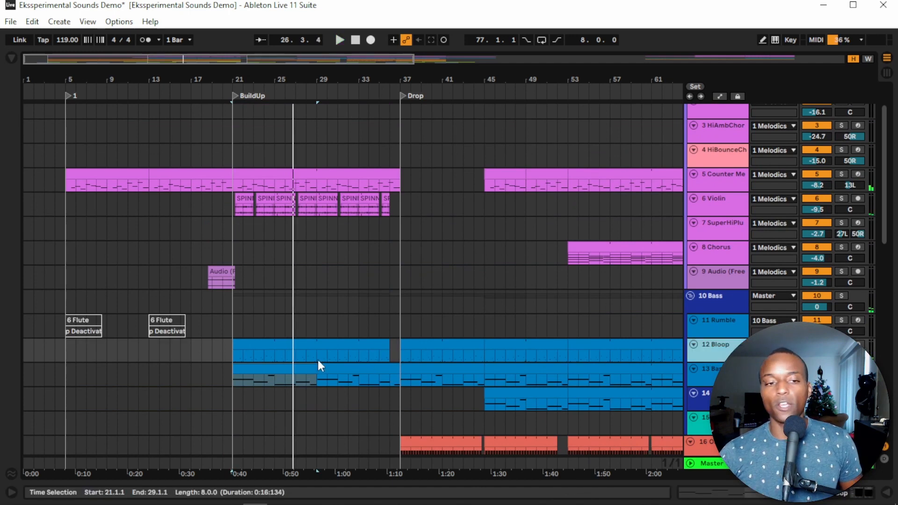
left_click(287, 349)
key("space")
left_click(841, 345)
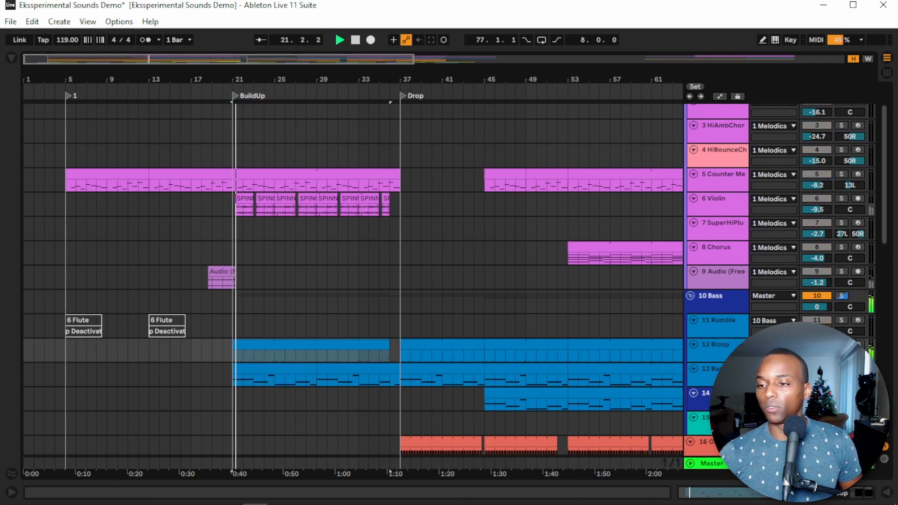
Open the Reason Rack Plugin Effect on the Bloop track and place its window clear of the track controls.
double_click(712, 350)
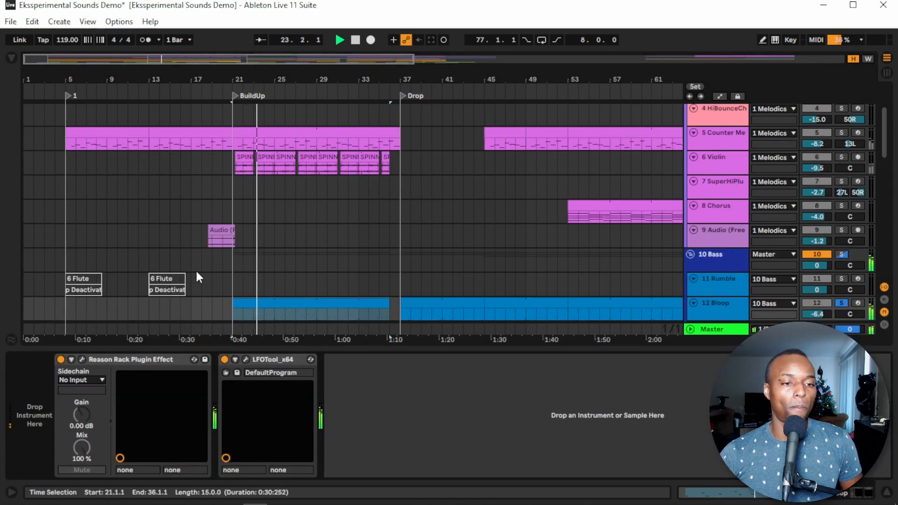
scroll(196, 269, "down", 3)
left_click(82, 360)
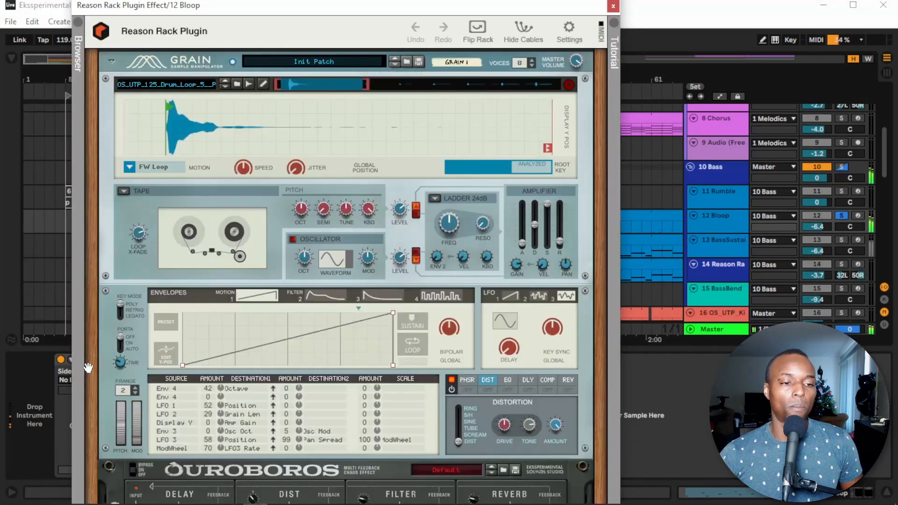
left_click_drag(333, 19, 455, 23)
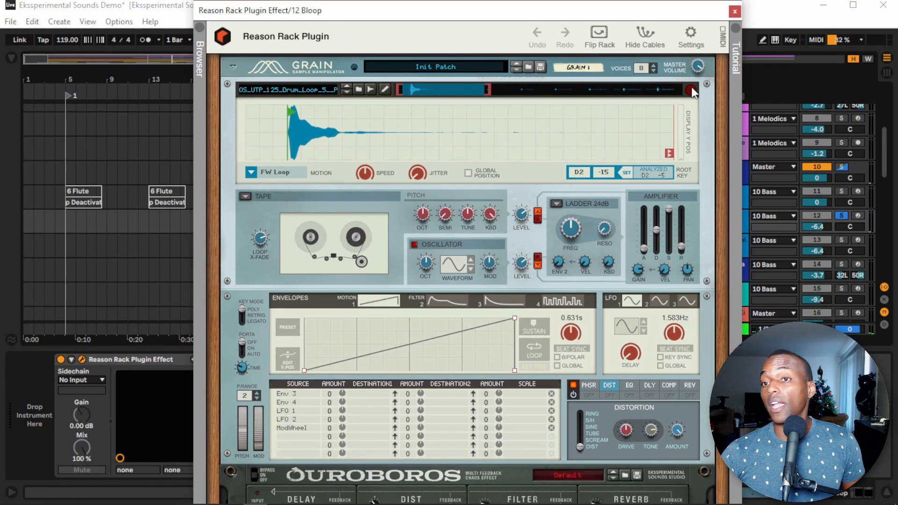
Select the Grain sample manipulator and examine its settings and the effects further down the rack.
left_click(691, 89)
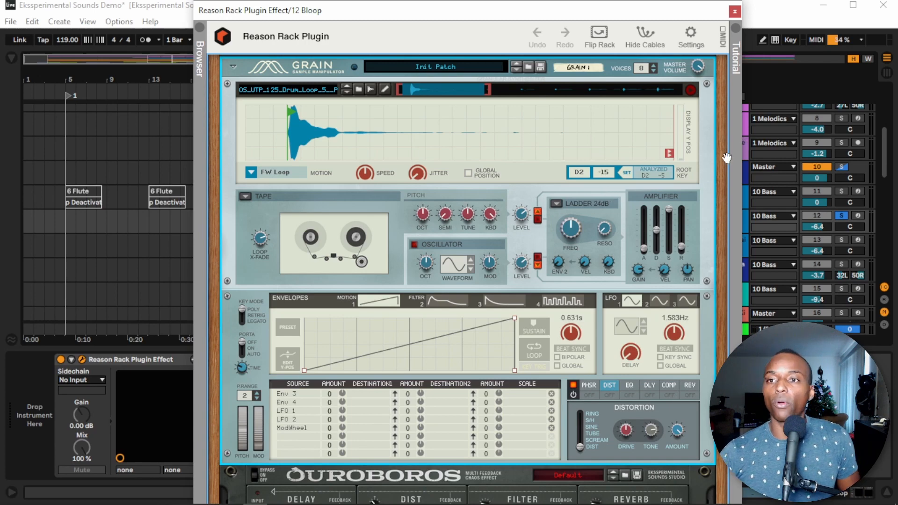
scroll(724, 165, "down", 3)
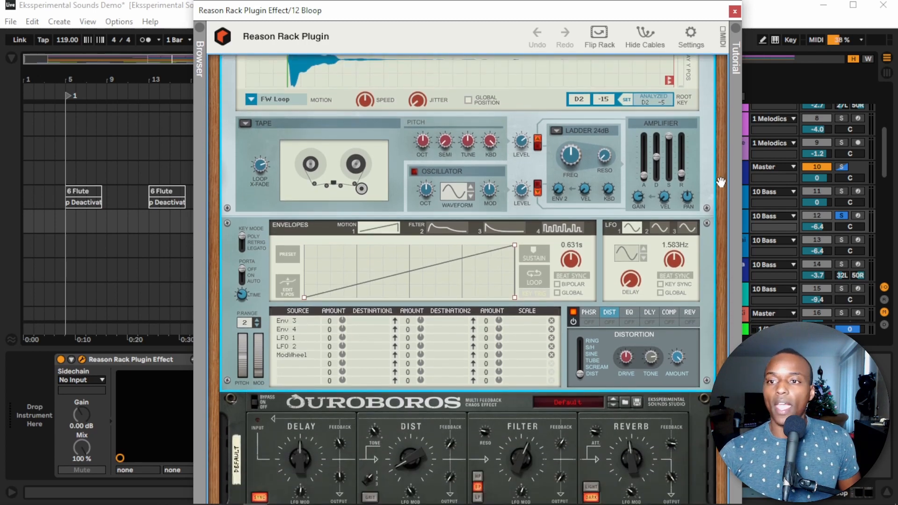
scroll(725, 141, "down", 2)
scroll(719, 150, "down", 2)
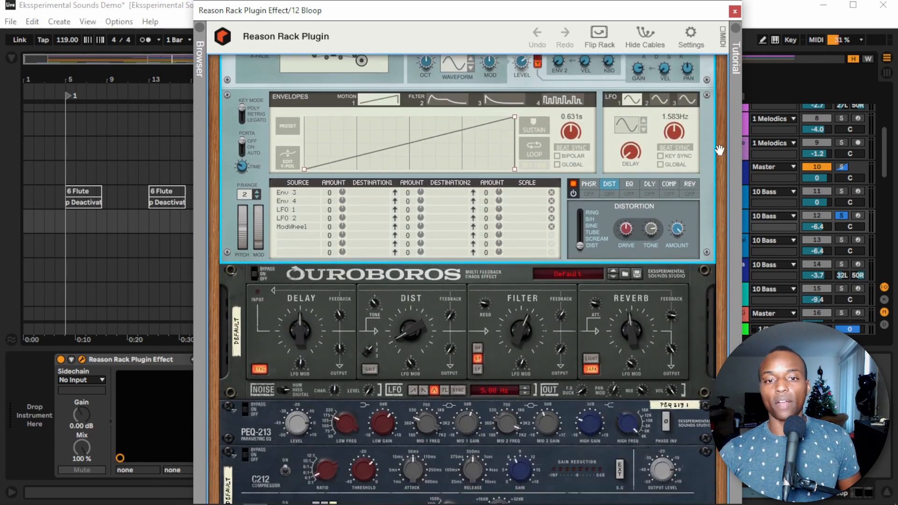
Toggle the Ouroboros effect's bypass to compare the Bloop sound, leaving the effect on.
left_click(699, 310)
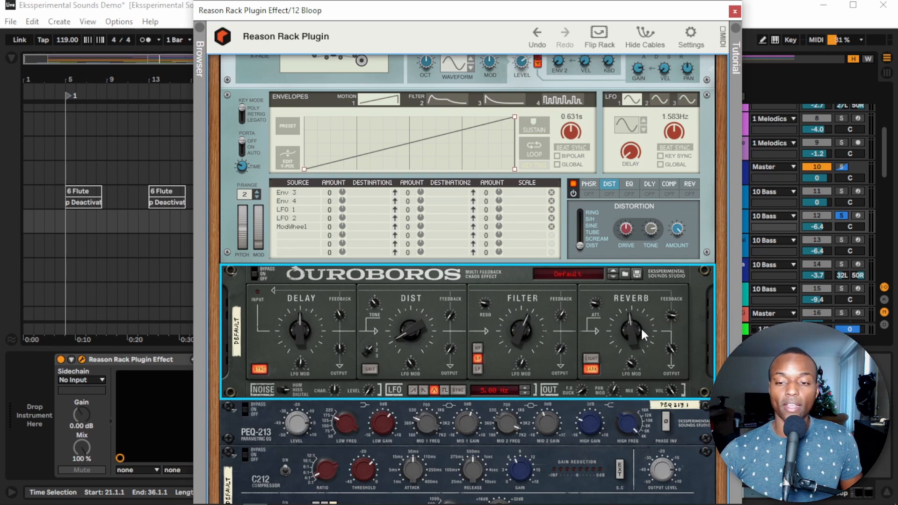
left_click(256, 274)
left_click(256, 275)
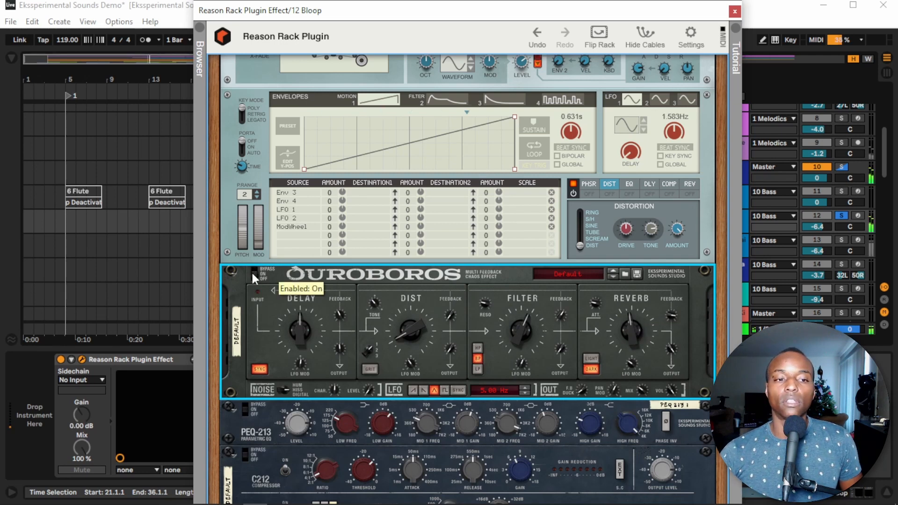
Toggle the bypass of the PEQ-213 equalizer and the C212 compressor to compare the Bloop sound.
scroll(259, 319, "down", 3)
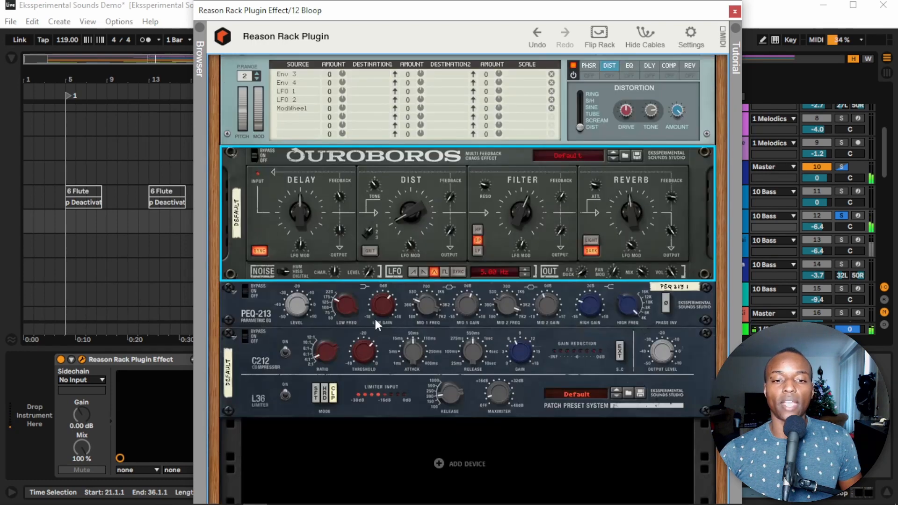
left_click(249, 290)
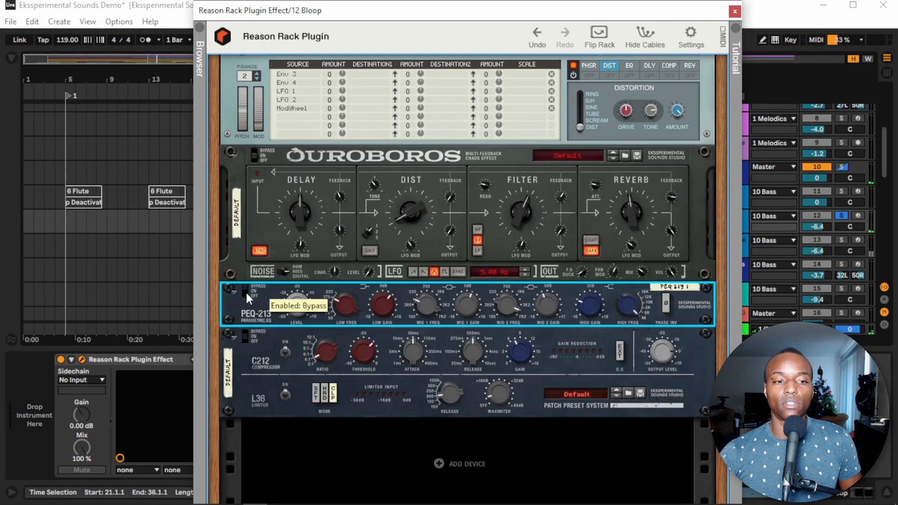
left_click(245, 332)
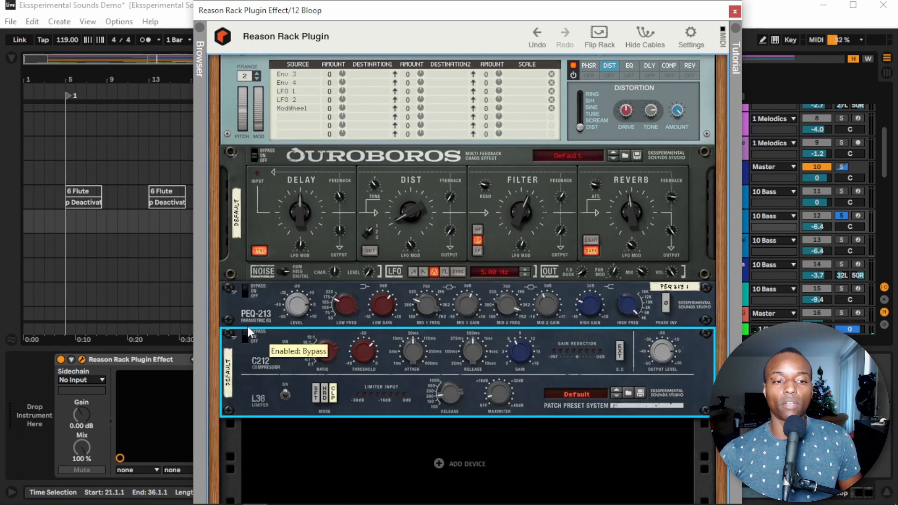
left_click(244, 288)
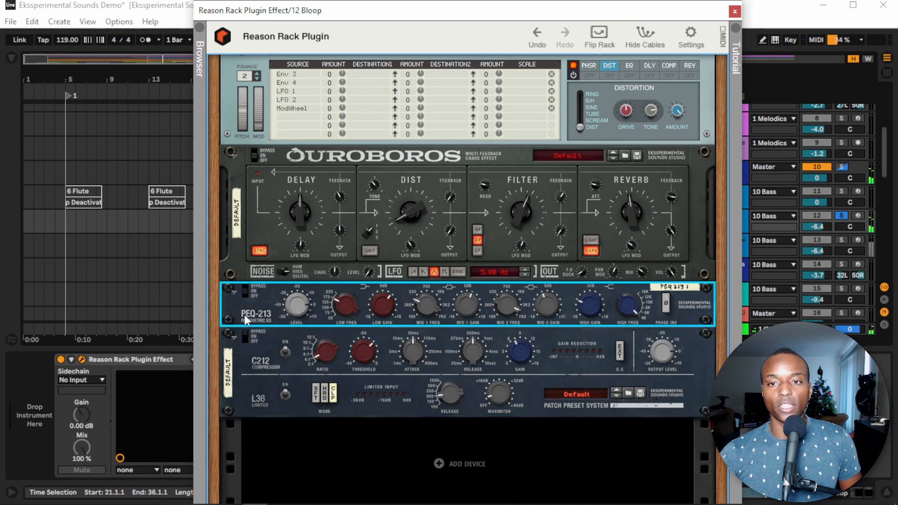
left_click(242, 332)
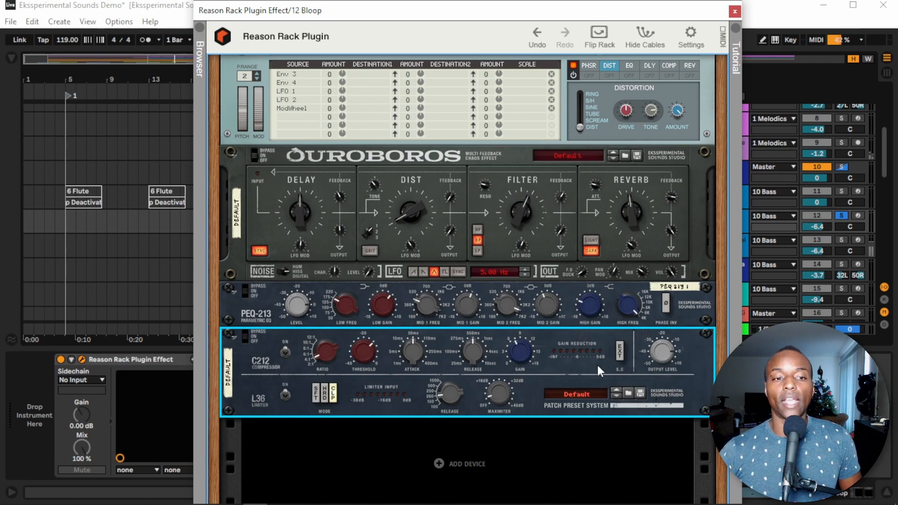
Stop playback, check the Bloop rack once more, close its window and turn off the track's solo.
left_click(736, 14)
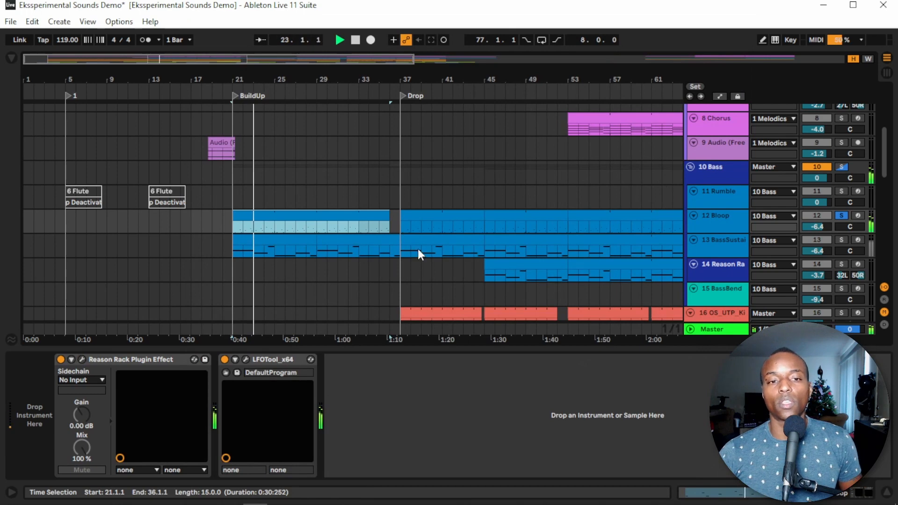
key("space")
left_click(76, 360)
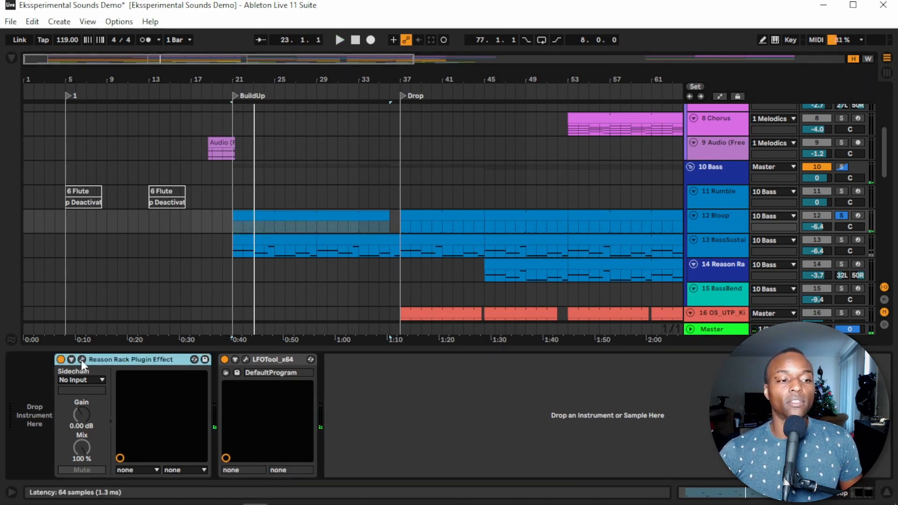
left_click(82, 360)
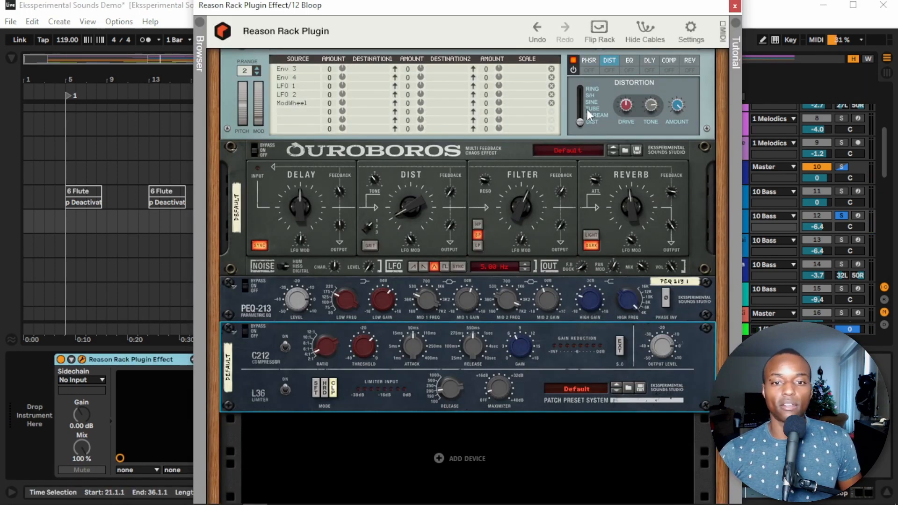
left_click(734, 6)
left_click(842, 216)
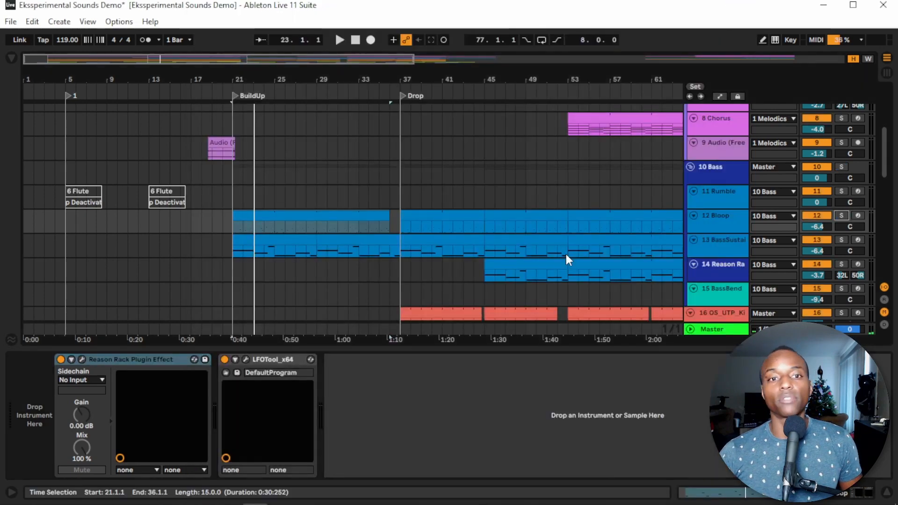
Select the Violin track, solo it and restart playback from bar 21.
key("space")
scroll(398, 183, "up", 6)
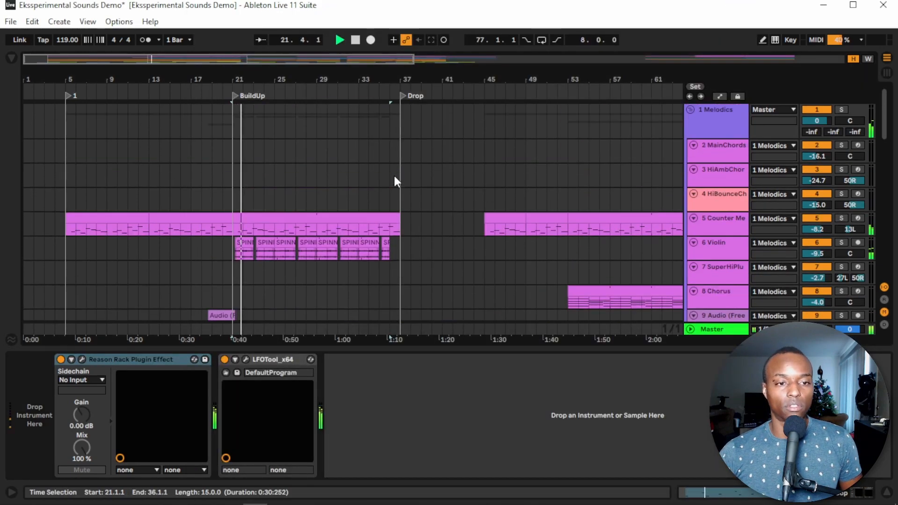
left_click(718, 245)
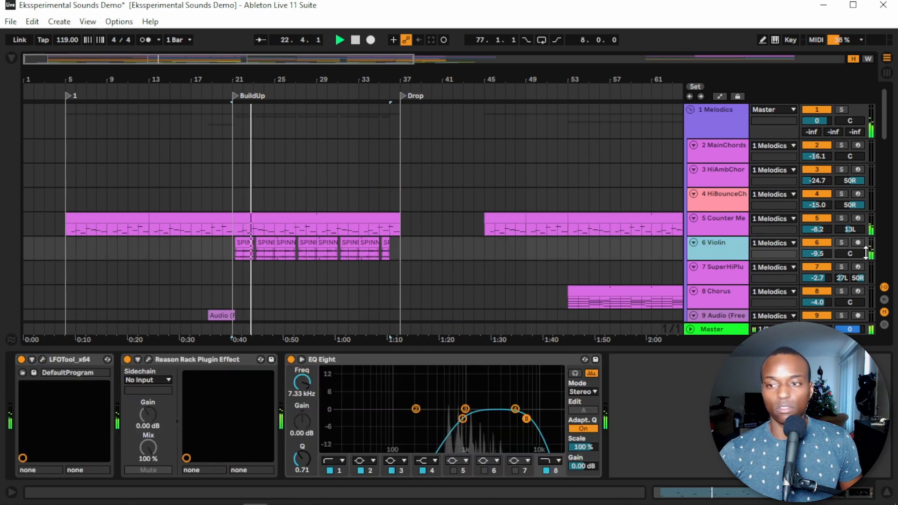
left_click(842, 242)
key("space")
key("space")
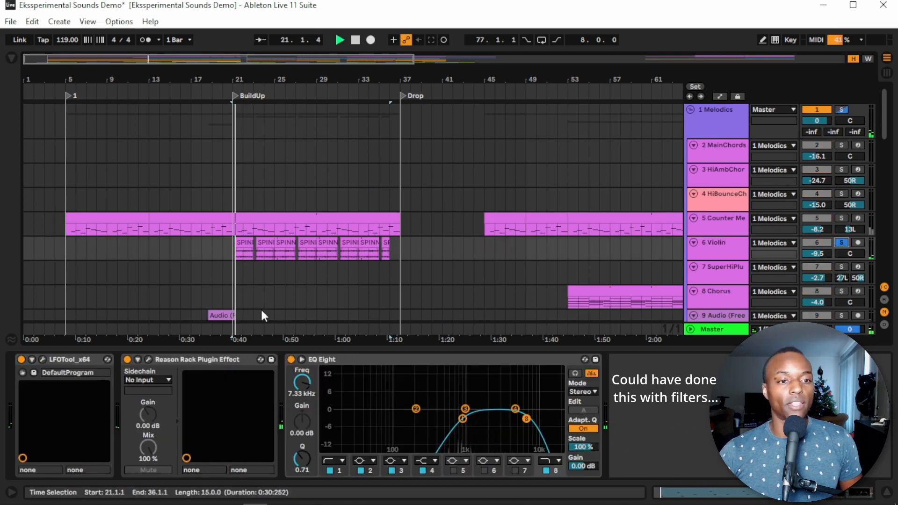
Stop playback and open the LFOTool_x64 device on the Violin track to show its volume shape.
left_click(727, 244)
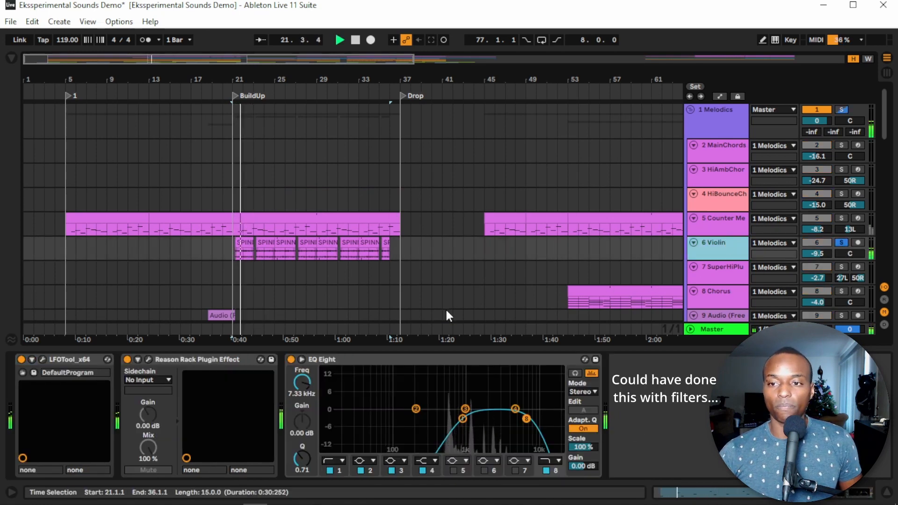
key("space")
left_click(41, 359)
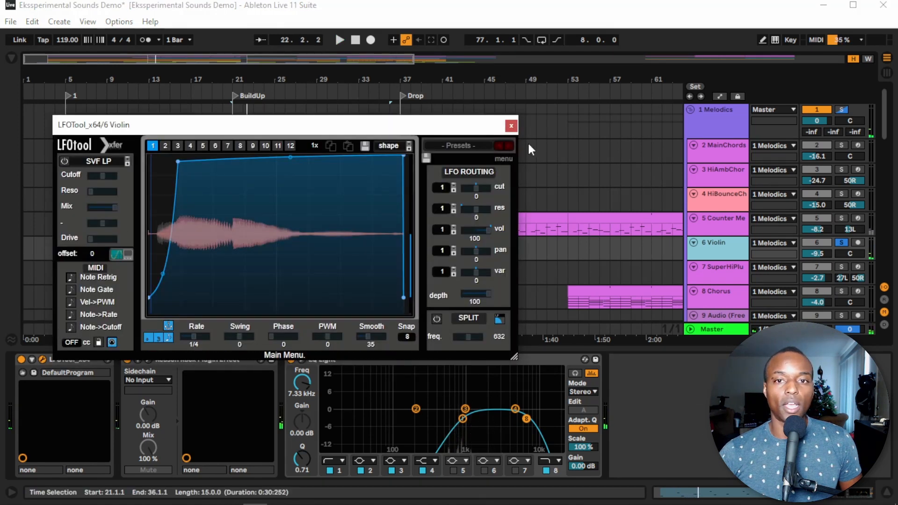
Close the LFOTool window, open the Violin track's Reason Rack Plugin Effect and hide its browser to show the device chain.
left_click(511, 125)
left_click(148, 360)
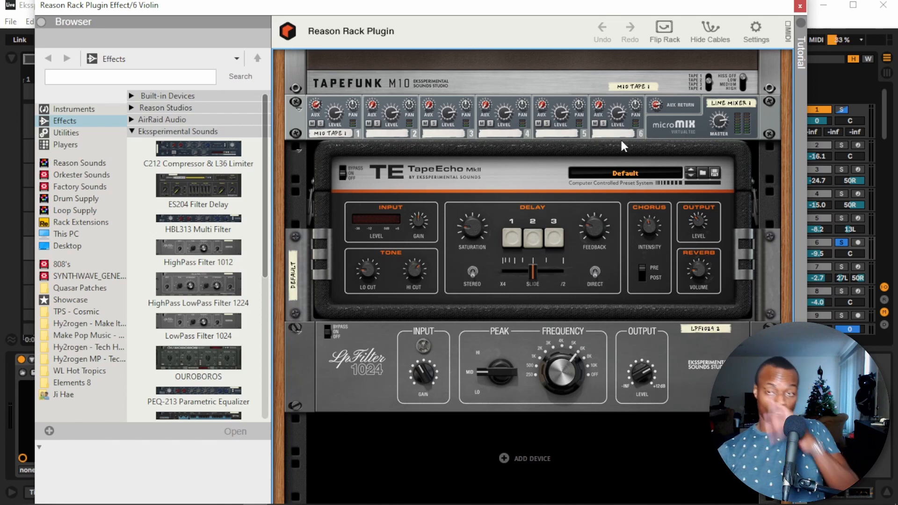
left_click(42, 22)
scroll(224, 221, "up", 2)
left_click(236, 241)
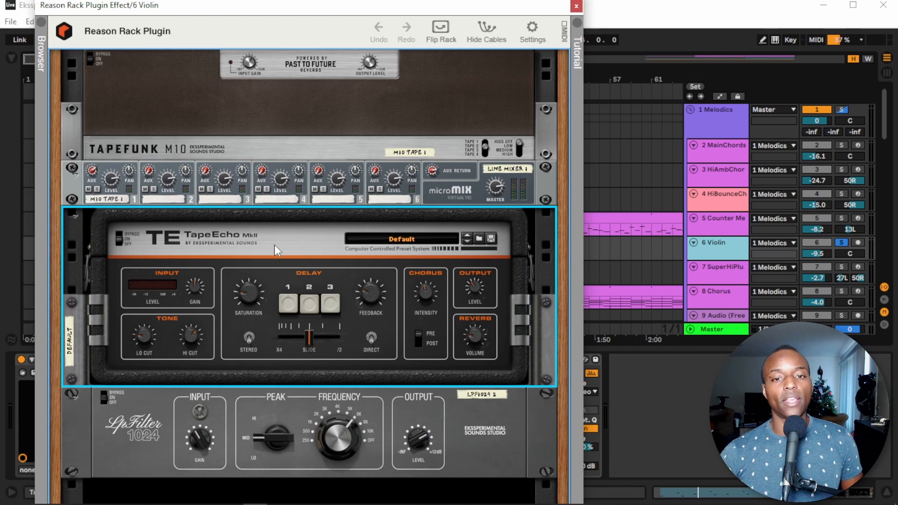
scroll(278, 237, "up", 7)
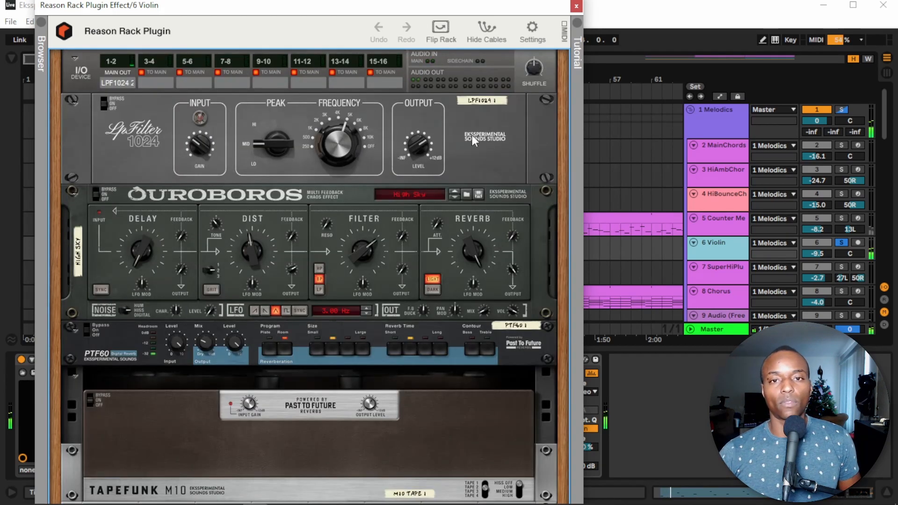
Toggle the bypass of the first LpFilter 1024 in the rack to compare the Violin sound with and without it.
left_click(126, 124)
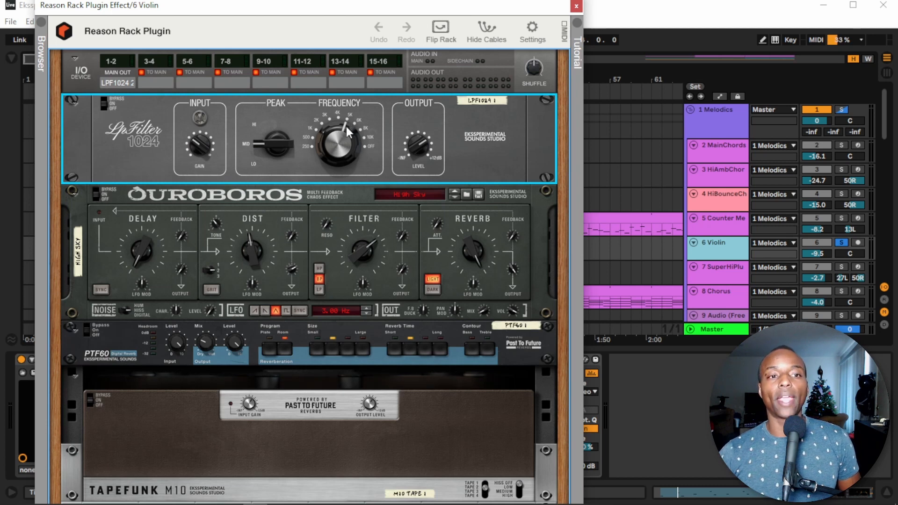
left_click(104, 104)
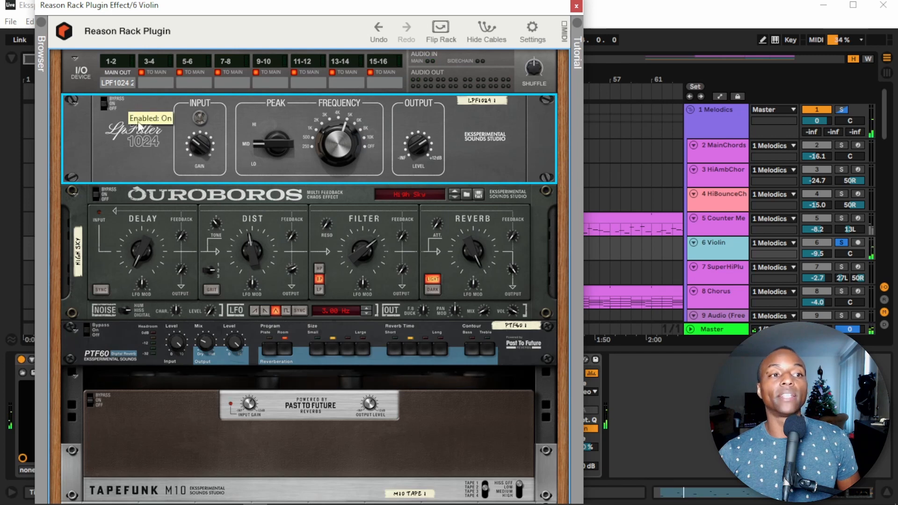
left_click(104, 113)
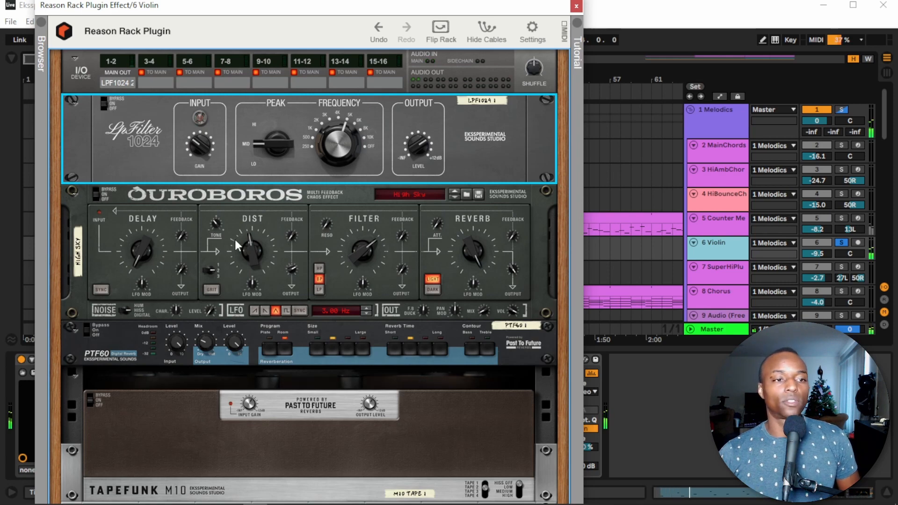
Examine the OUROBOROS effect and the PTF60 reverb, and locate PTF60 Digital Reverb among the Ekssperimental Sounds effects in the browser.
scroll(235, 240, "down", 3)
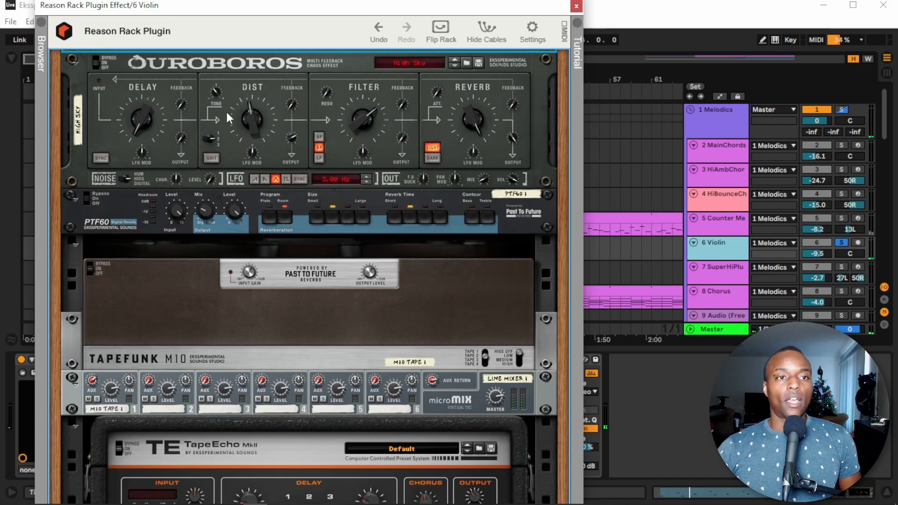
left_click(239, 68)
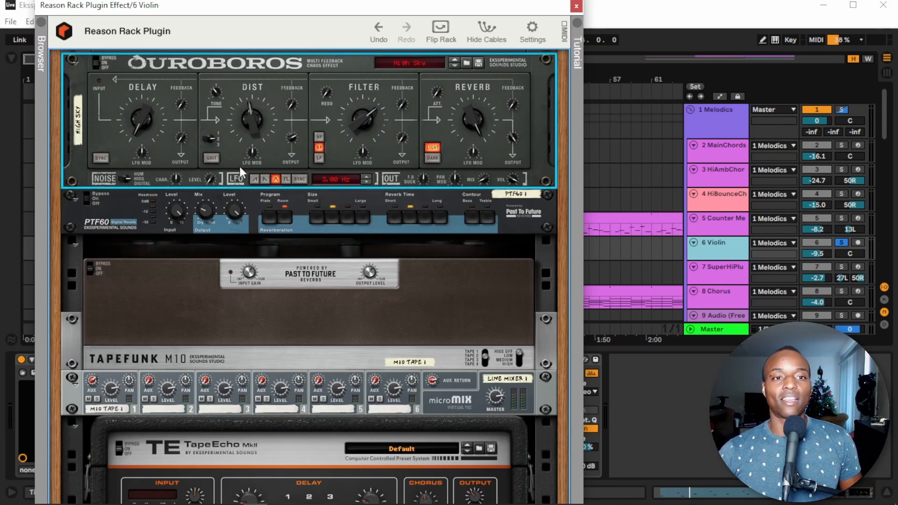
left_click(123, 202)
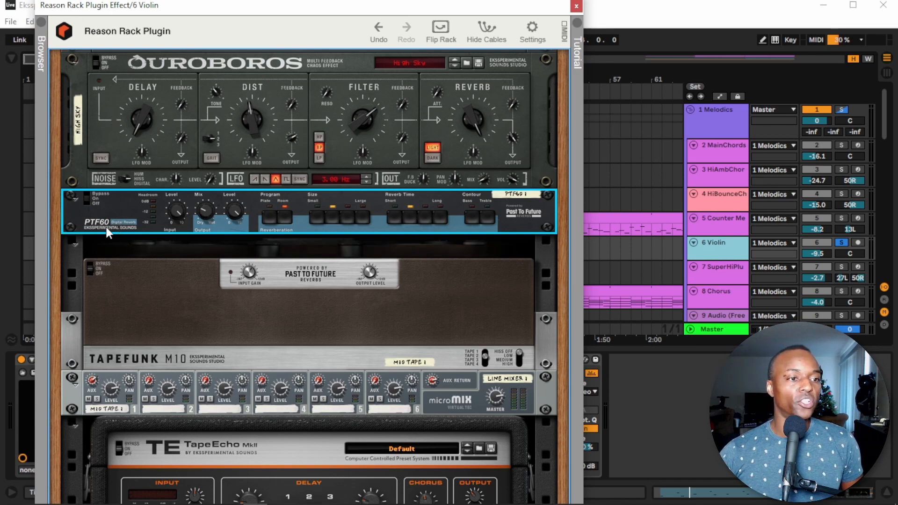
left_click(41, 54)
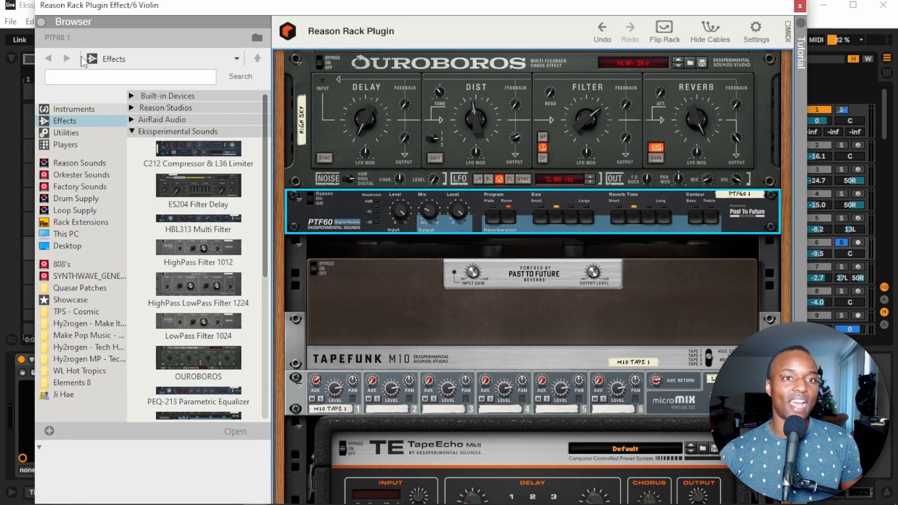
scroll(252, 329, "down", 3)
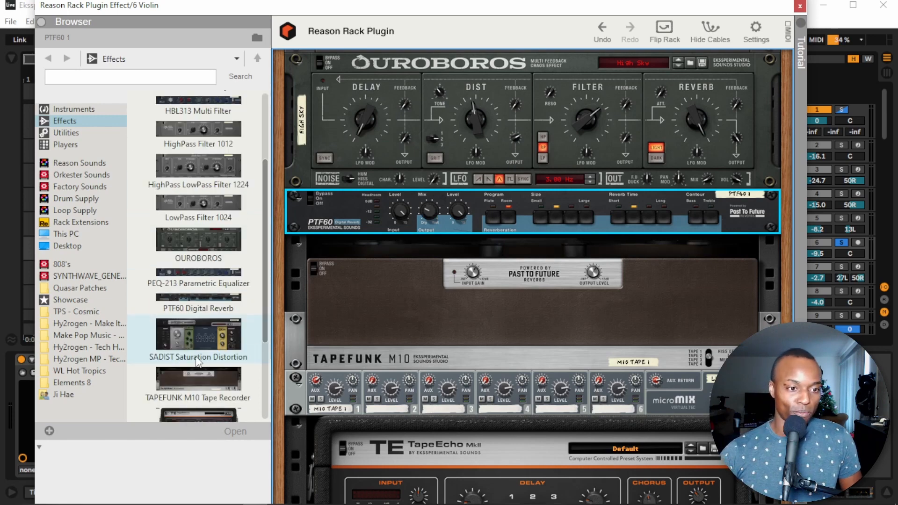
left_click(201, 302)
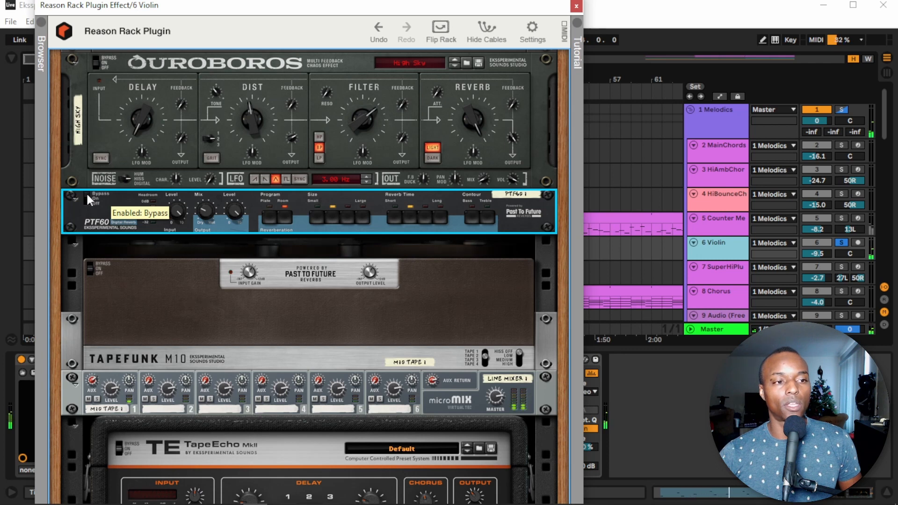
Toggle the bypass of the PTF60 reverb and the TAPEFUNK M10 to compare the Violin sound.
left_click(86, 195)
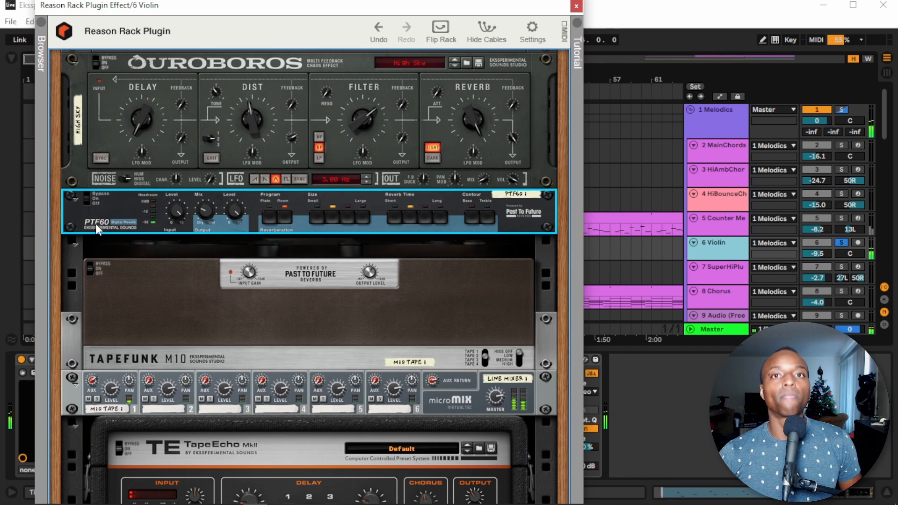
left_click(91, 268)
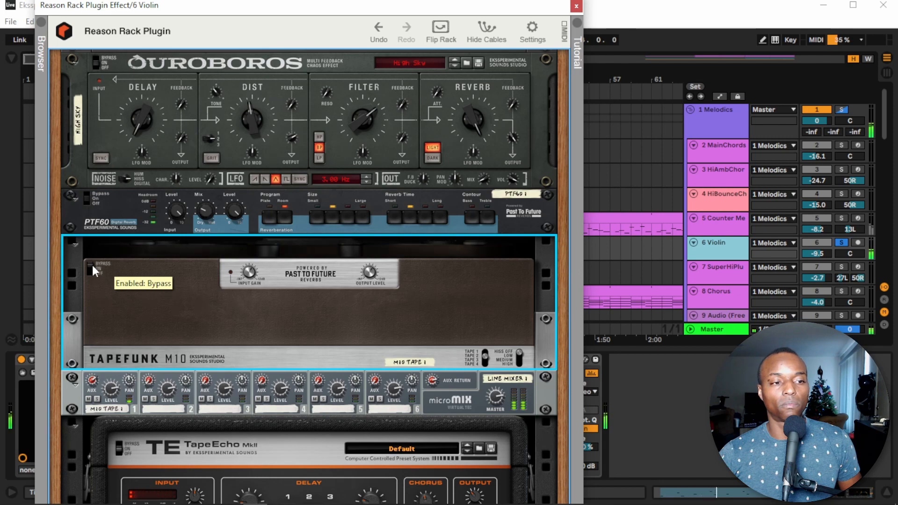
left_click(92, 265)
Raise the microMIX channel 1 aux send to 127 and turn it back down to demonstrate its effect.
scroll(96, 288, "down", 3)
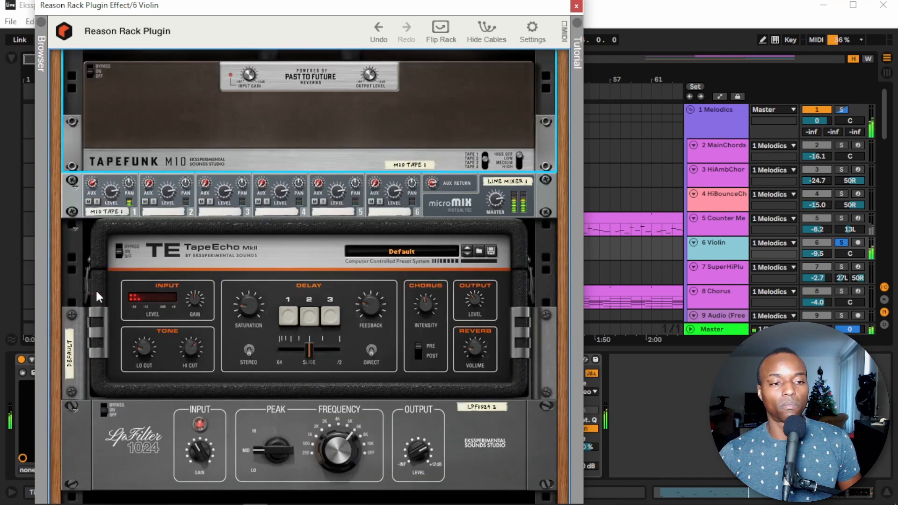
left_click(92, 186)
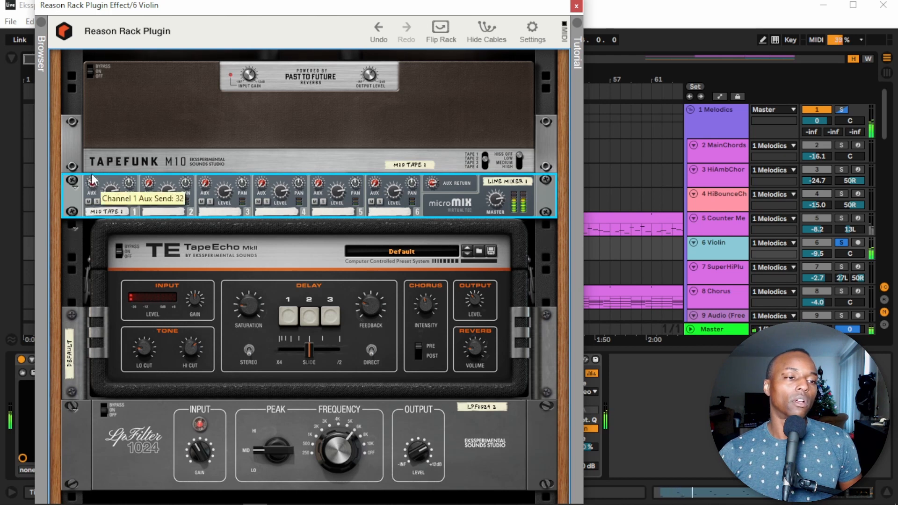
left_click_drag(88, 161, 75, 104)
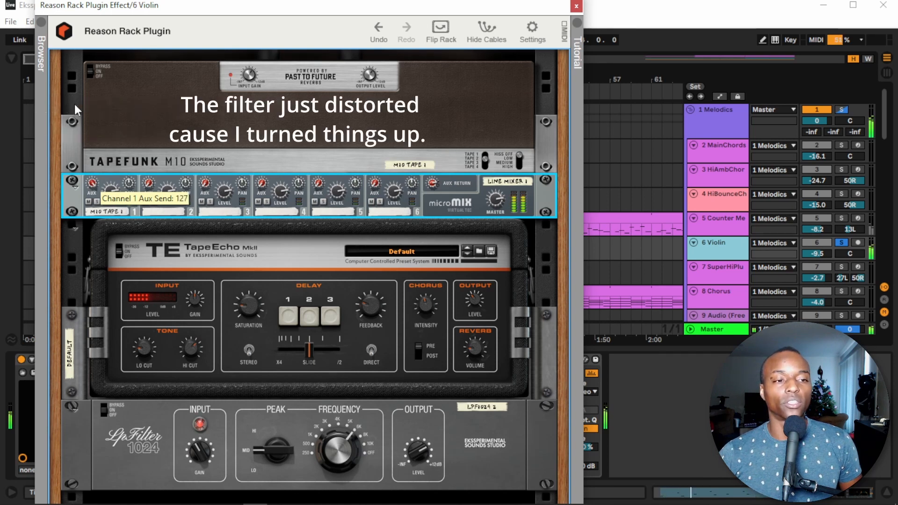
left_click_drag(75, 111, 80, 165)
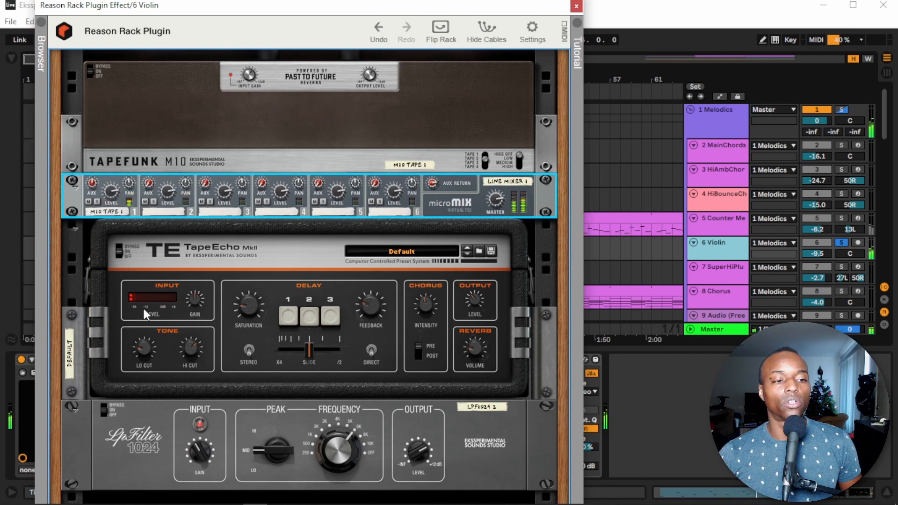
Examine the TapeEcho MkII and the second LpFilter 1024's frequency setting, and close the rack window.
left_click(150, 409)
scroll(150, 409, "down", 2)
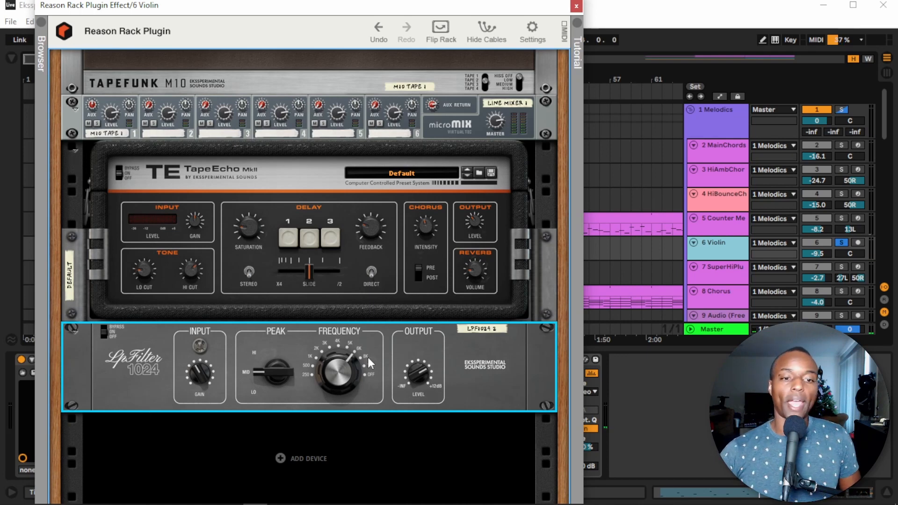
mouse_move(357, 357)
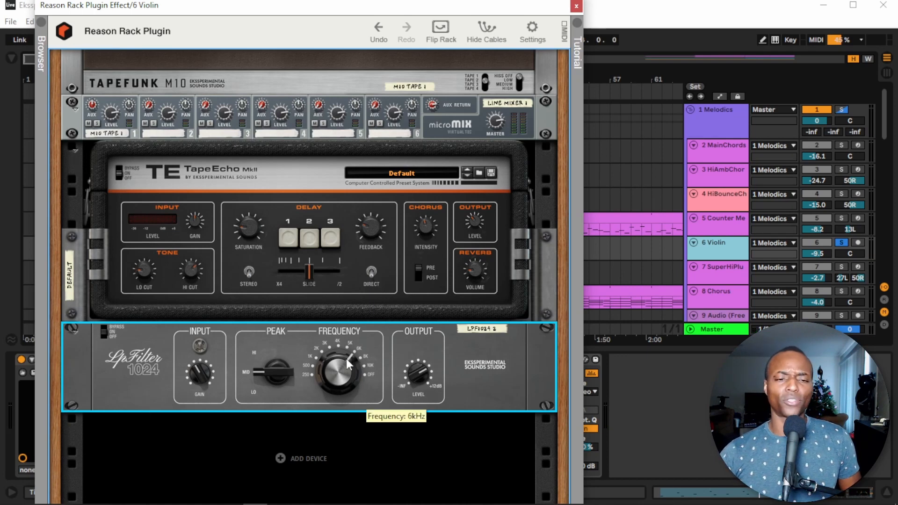
left_click(286, 170)
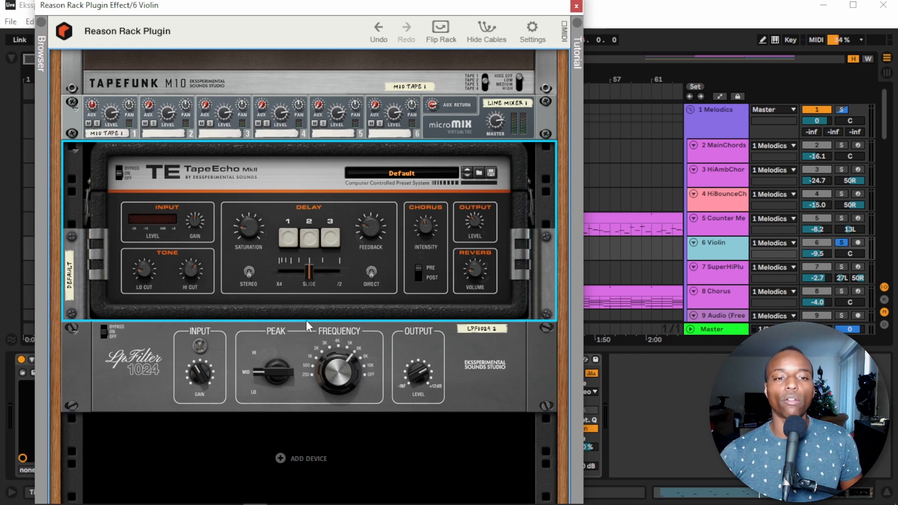
left_click(291, 342)
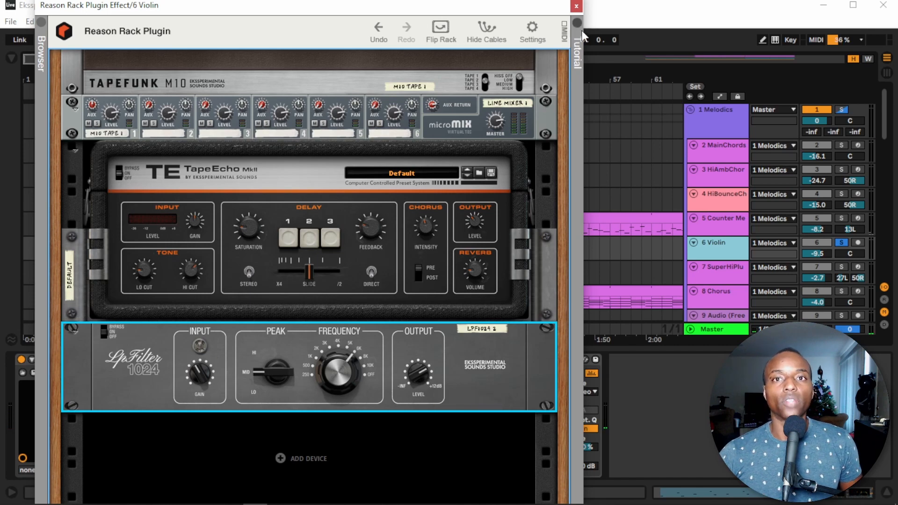
scroll(437, 172, "up", 2)
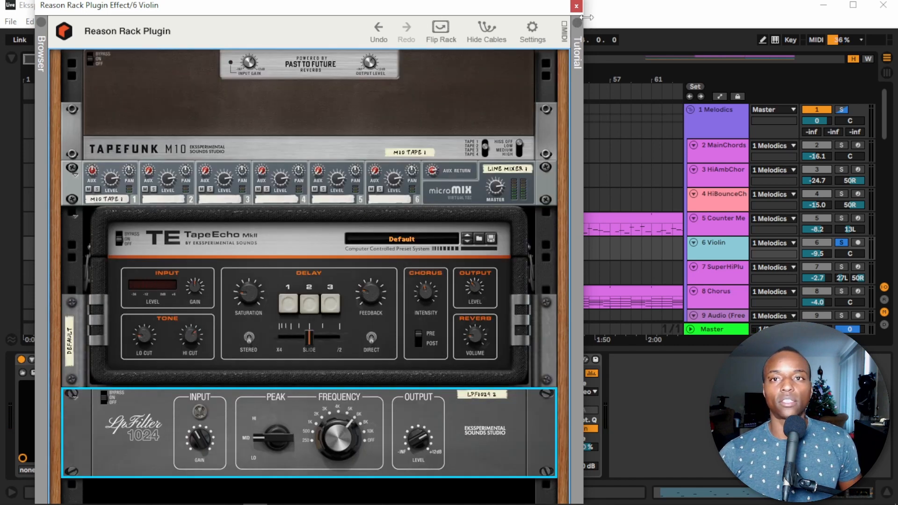
left_click(576, 7)
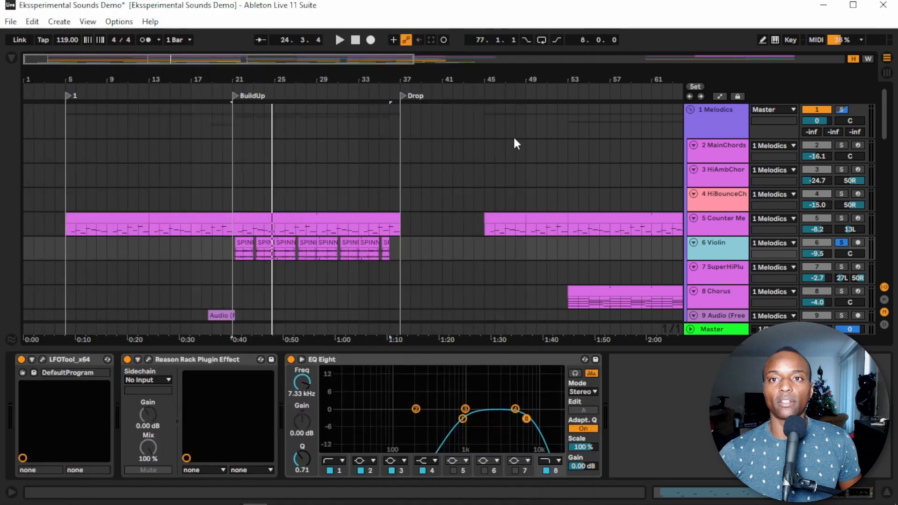
Switch the Violin track's Reason Rack Plugin Effect off and on during playback to compare the dry and processed sound.
left_click(127, 360)
key("space")
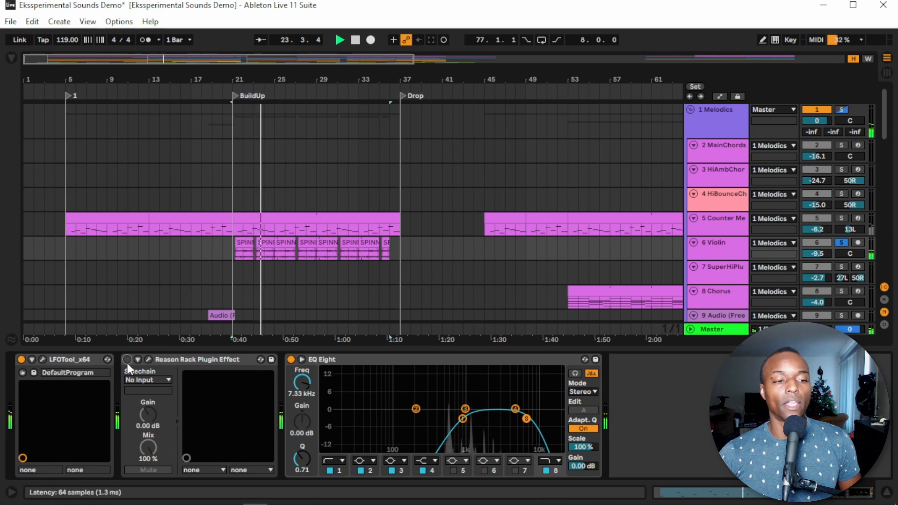
left_click(127, 361)
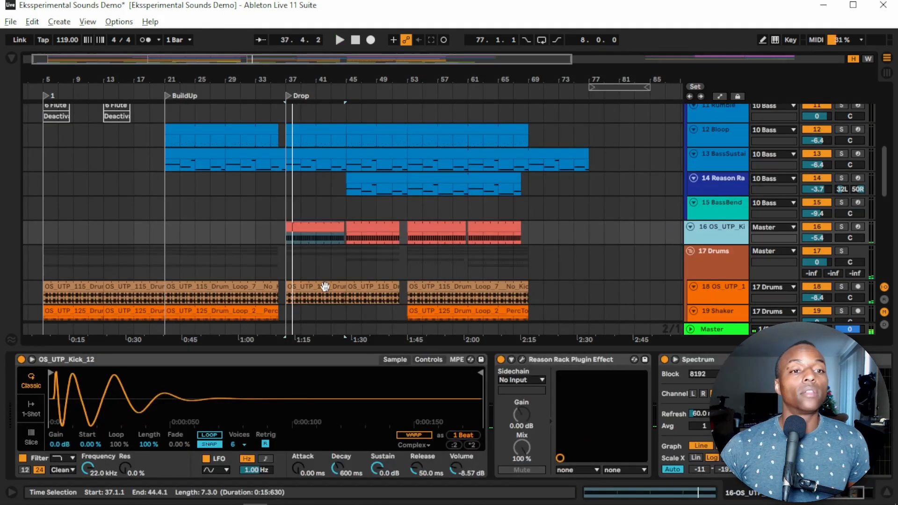
Play the song from the Drop marker at bar 37, select the OS_UTP_Kick_12 track and solo it.
left_click(306, 229)
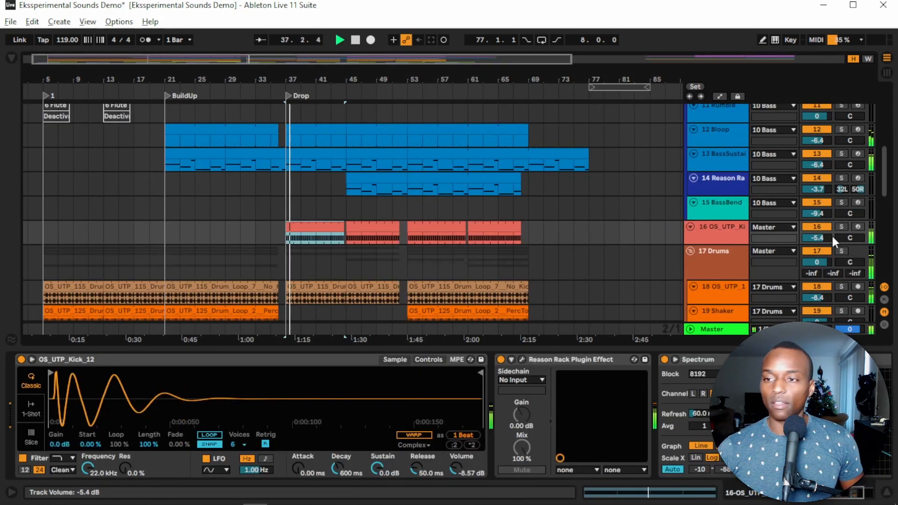
left_click(712, 234)
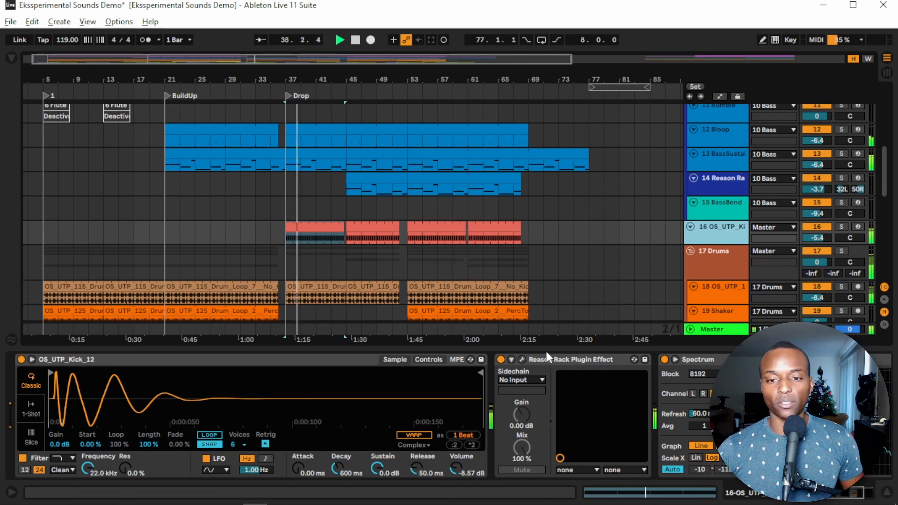
left_click(841, 227)
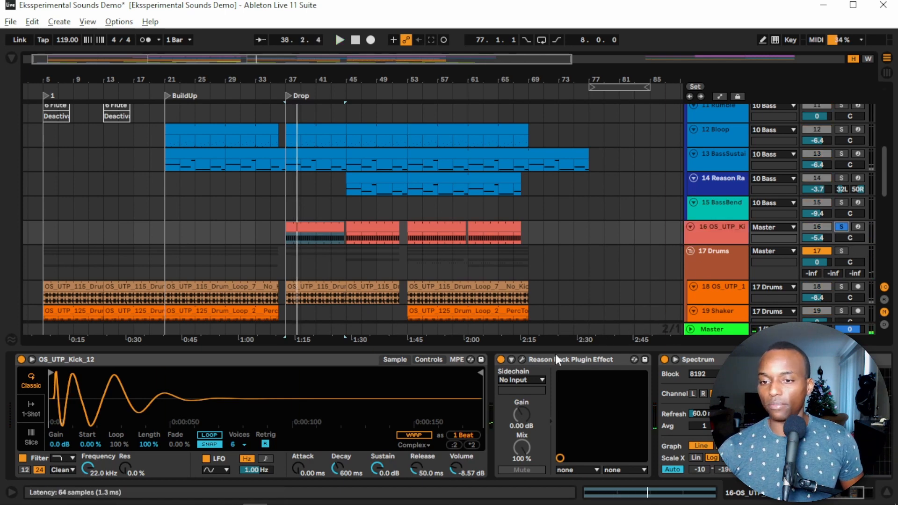
Open the kick track's Reason Rack Plugin Effect and toggle the Channel Dynamics compressor off and on to compare.
left_click(523, 359)
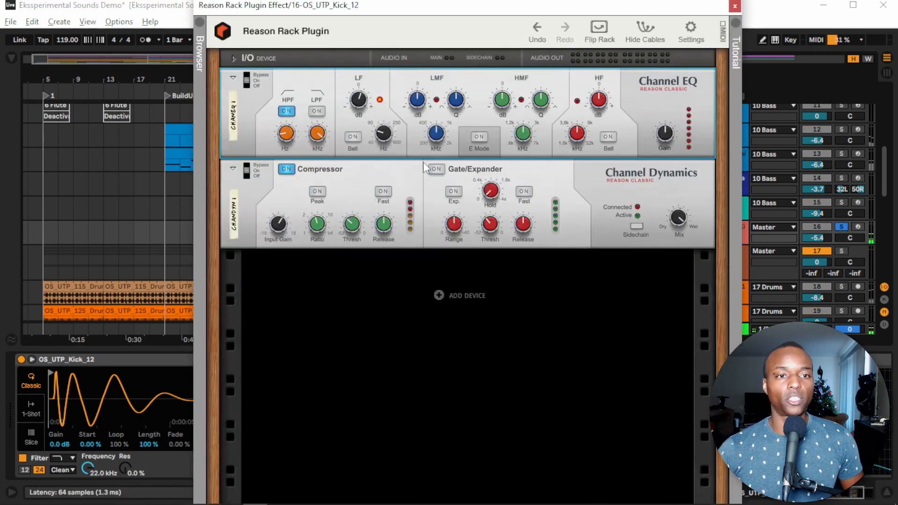
left_click(400, 177)
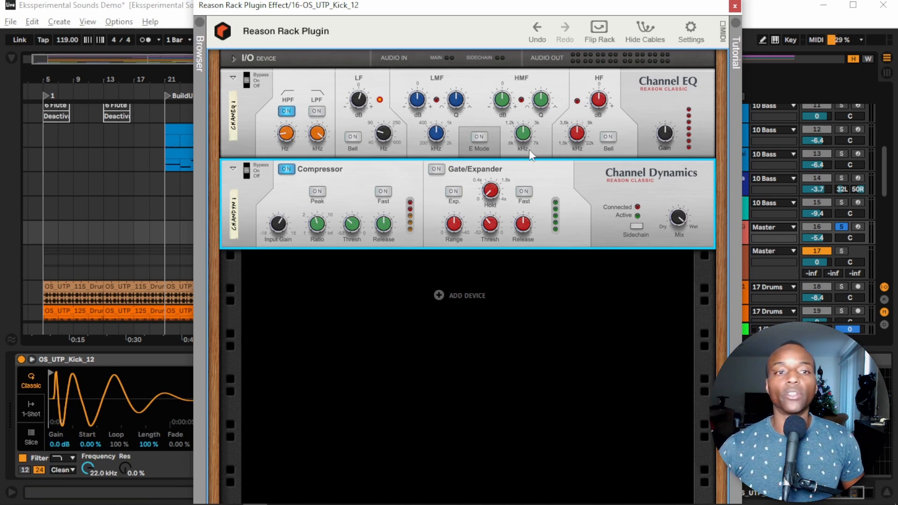
left_click(287, 168)
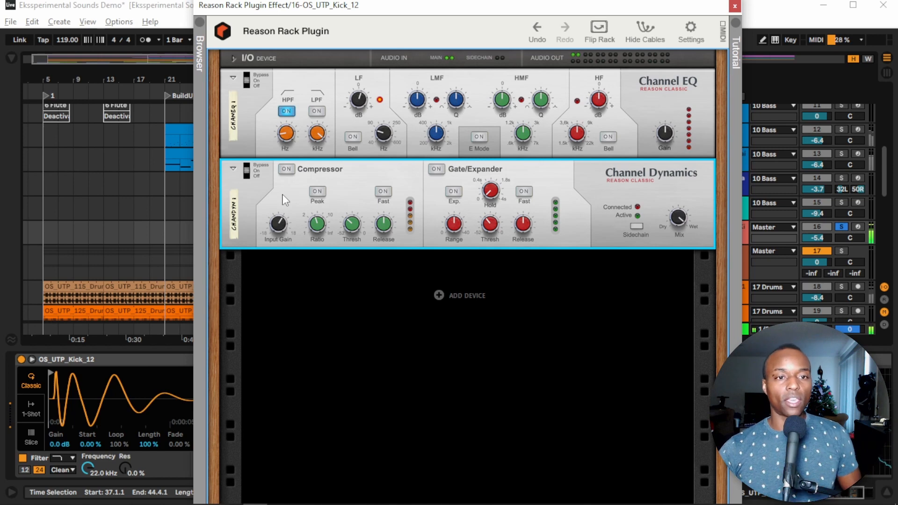
left_click(287, 168)
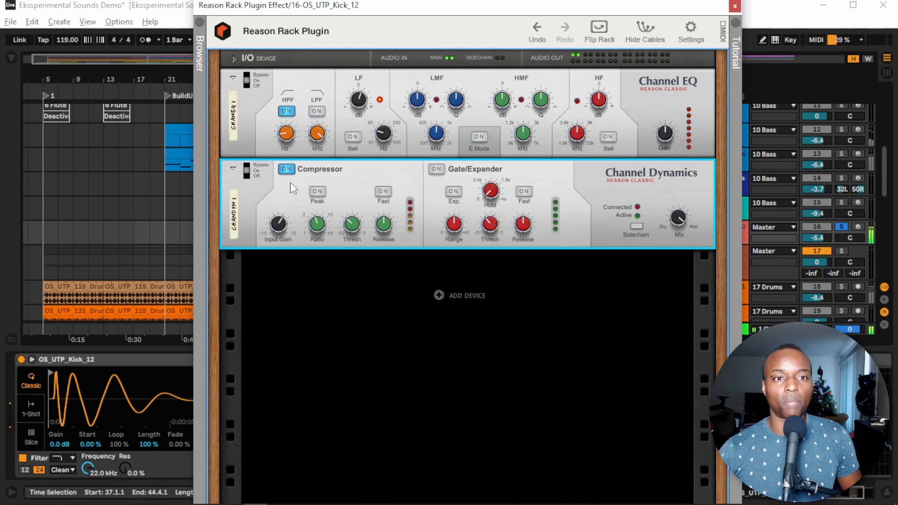
Close the kick's rack window and restart playback of the soloed kick from bar 37.
left_click(735, 6)
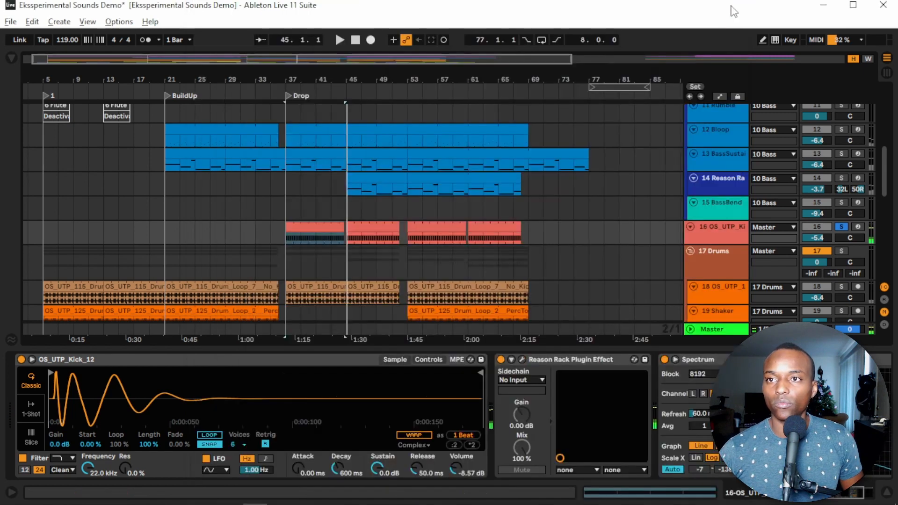
key("space")
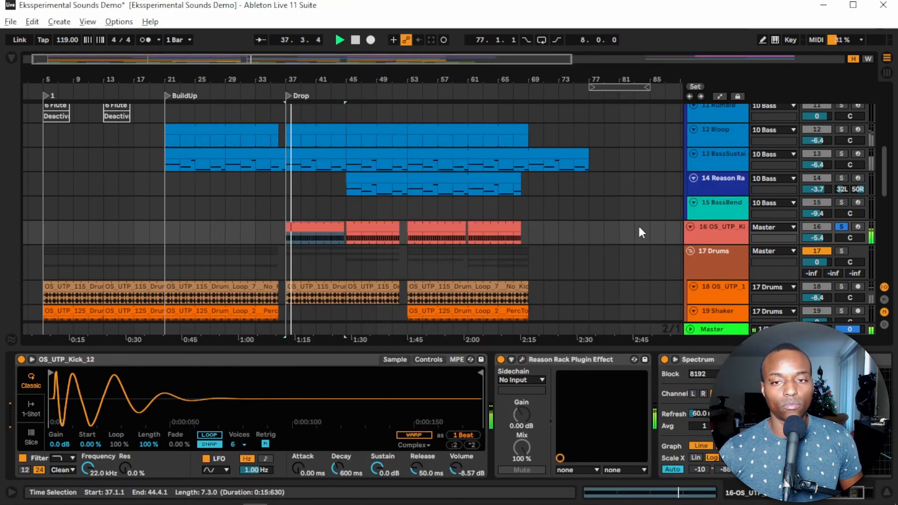
Turn off the kick track's solo and play the full mix from the Drop marker at bar 37.
left_click(840, 226)
key("space")
scroll(482, 208, "up", 5)
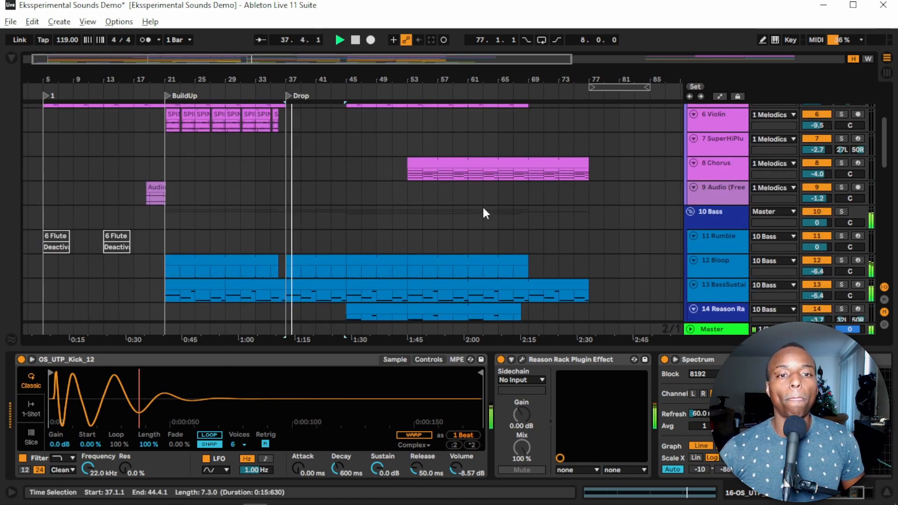
scroll(582, 237, "down", 9)
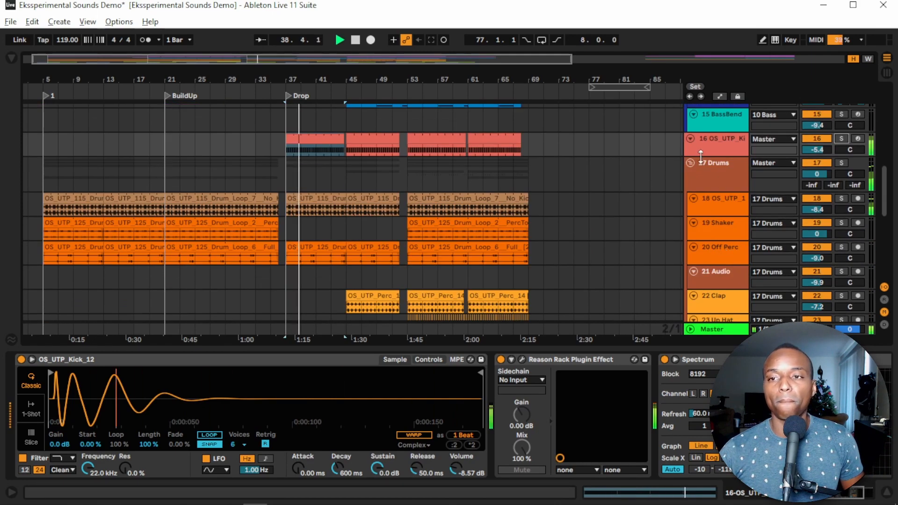
scroll(503, 214, "up", 8)
scroll(503, 214, "down", 3)
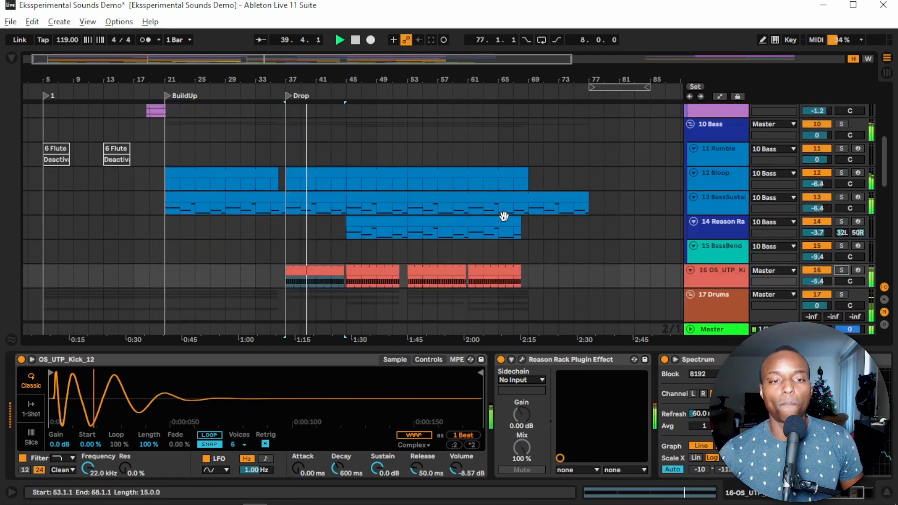
Select the first clip on track 14 Reason Rack, play the song from bar 45 and solo the track.
left_click(361, 229)
key("space")
scroll(369, 252, "down", 2)
key("space")
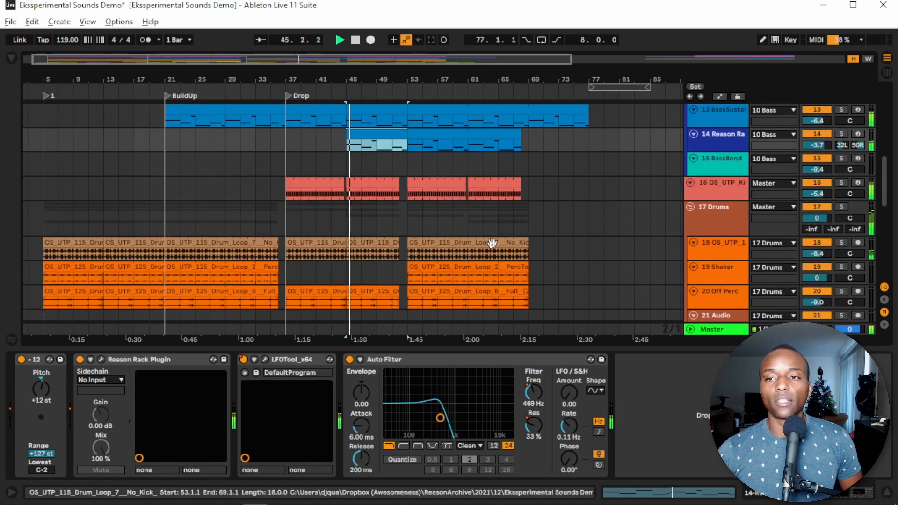
left_click(842, 177)
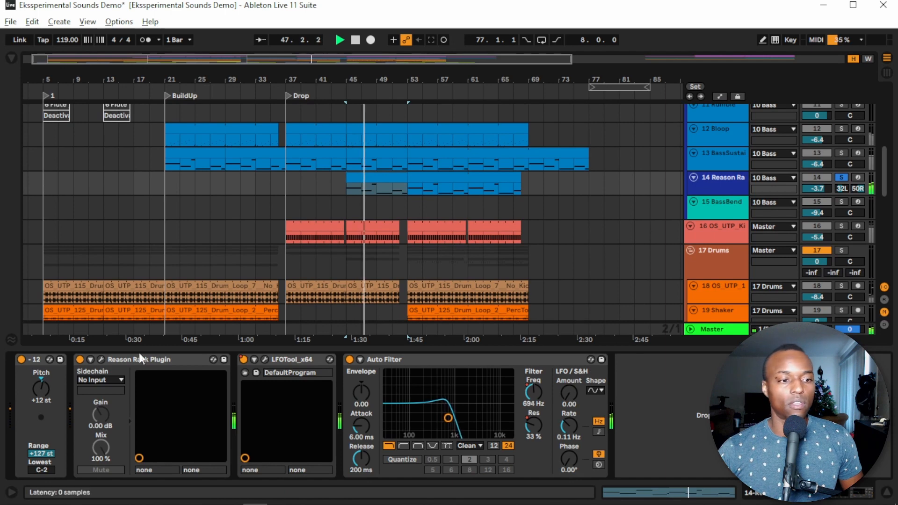
Open track 14's Reason Rack Plugin and select the Amalgam synthesizer holding the July Squares patch.
left_click(101, 360)
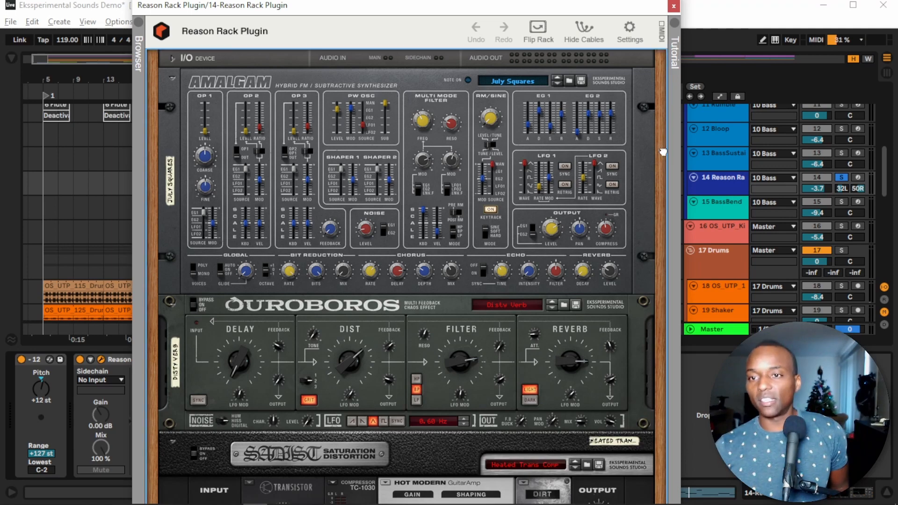
scroll(663, 147, "down", 1)
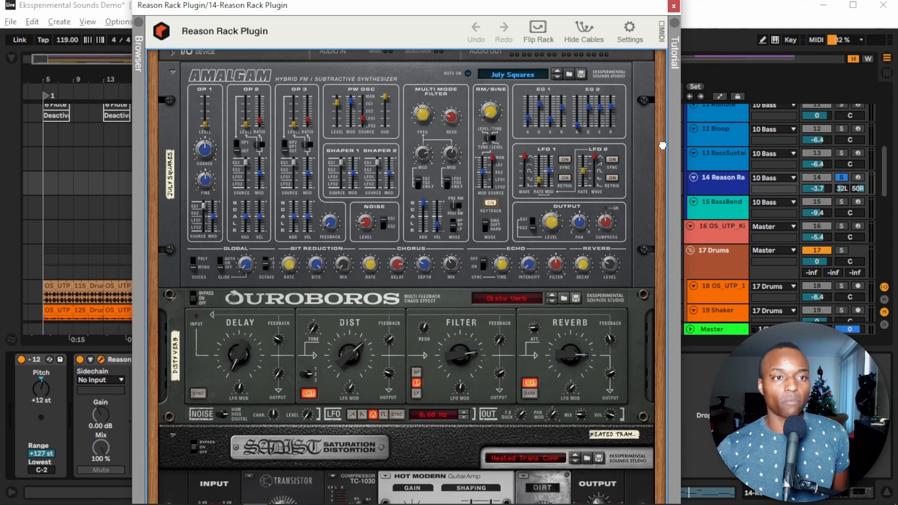
scroll(662, 152, "up", 1)
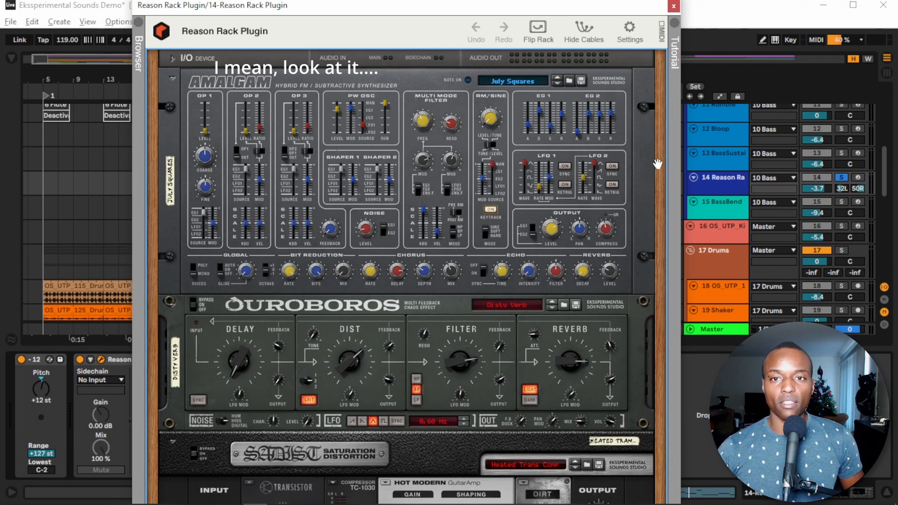
left_click(355, 83)
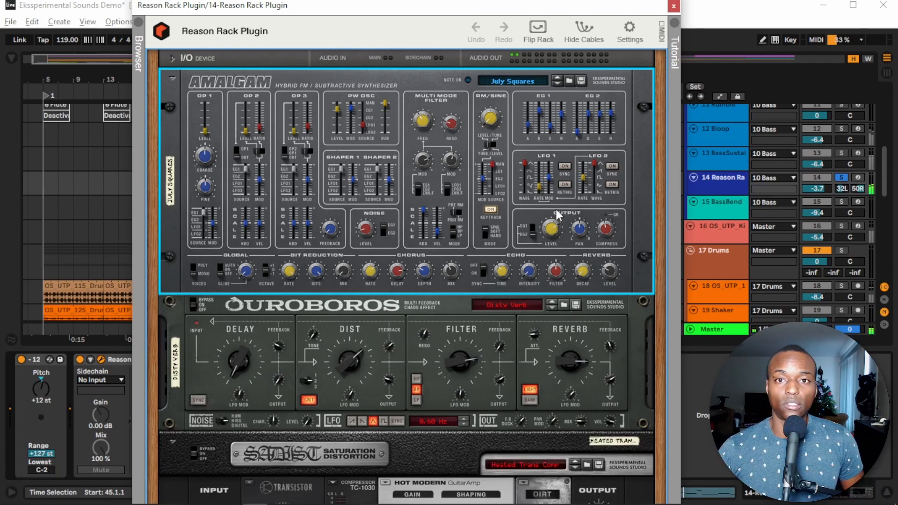
Switch the bypass on the Ouroboros and Sadist effects in turn to compare the sound of track 14.
left_click_drag(658, 259, 657, 166)
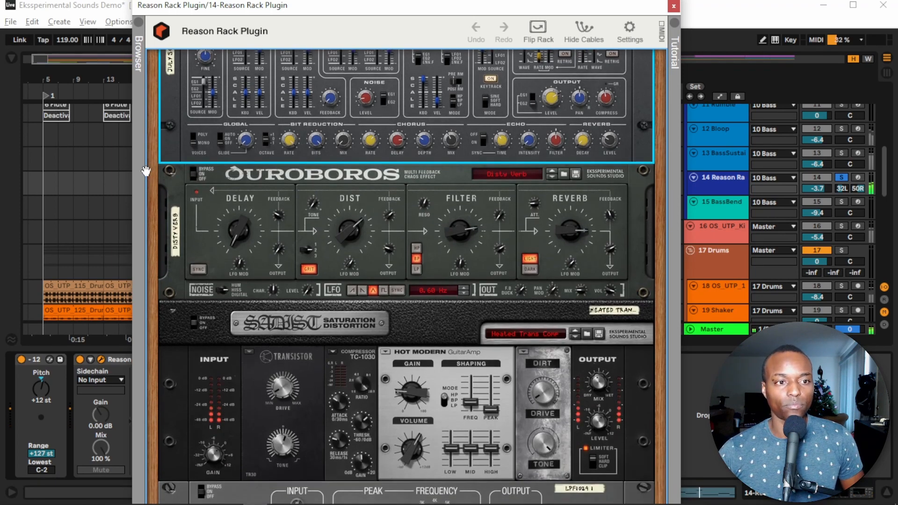
left_click(195, 176)
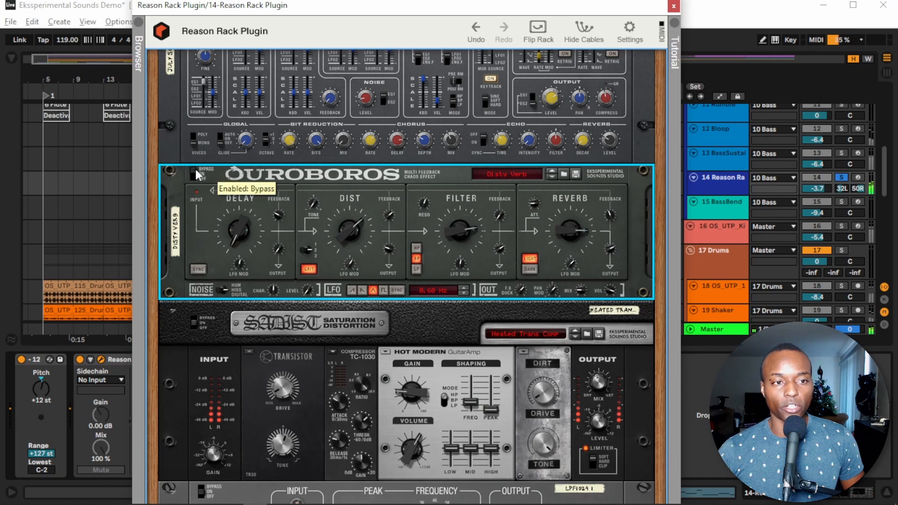
left_click(197, 318)
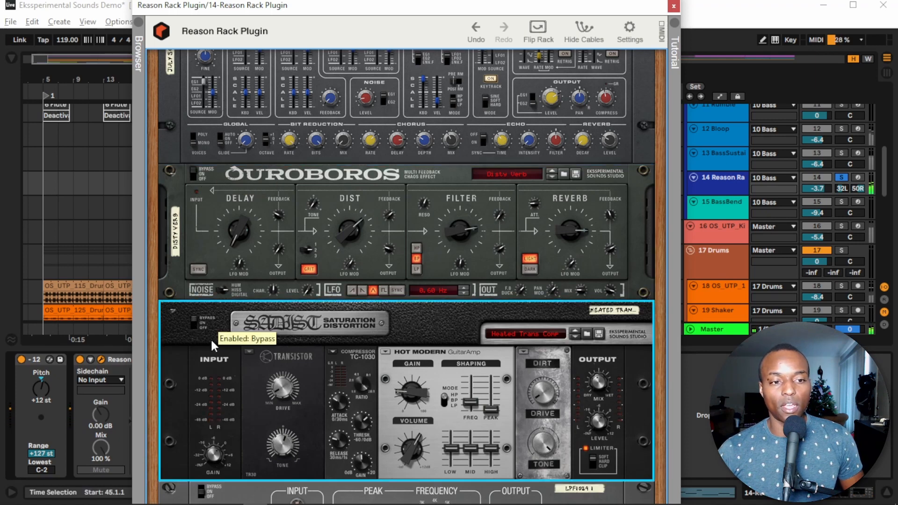
left_click(192, 319)
Look through Sadist's saturation and compressor module choices, keeping TR30 Transistor and TC-1030 Transistor Compressor.
scroll(333, 308, "down", 5)
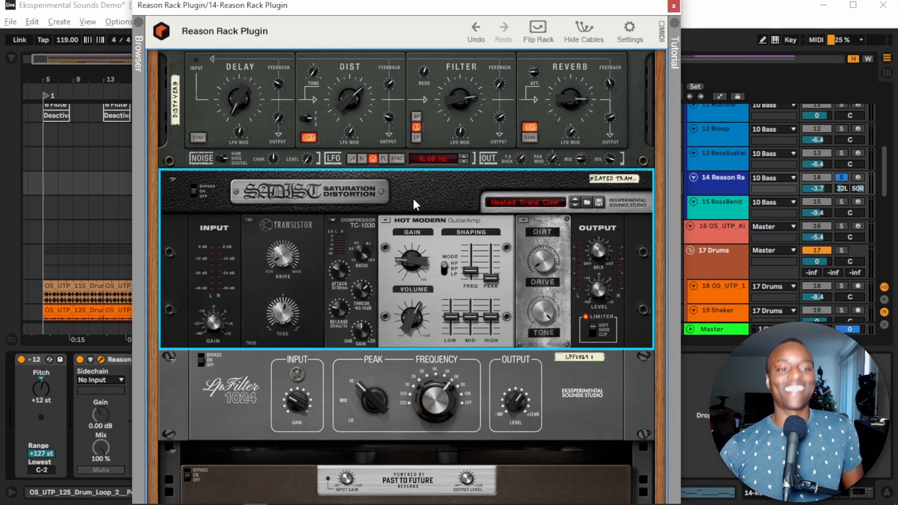
left_click(247, 220)
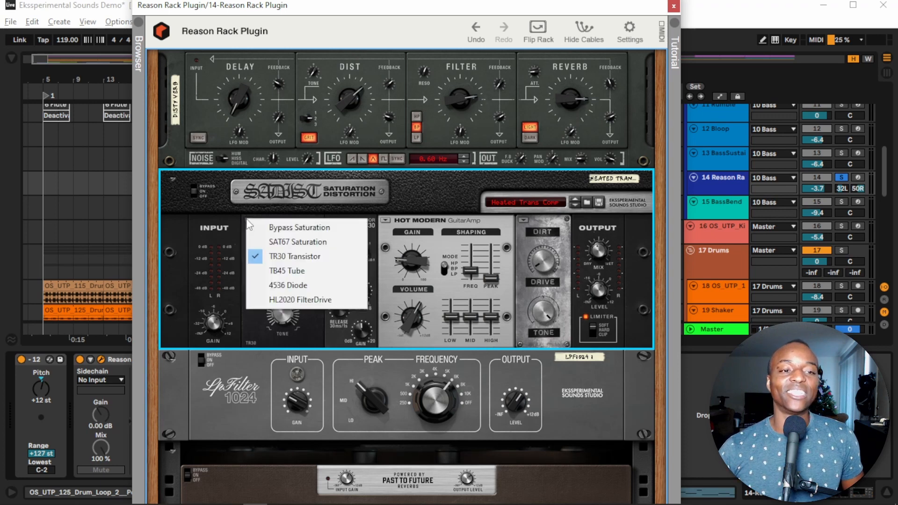
left_click(255, 326)
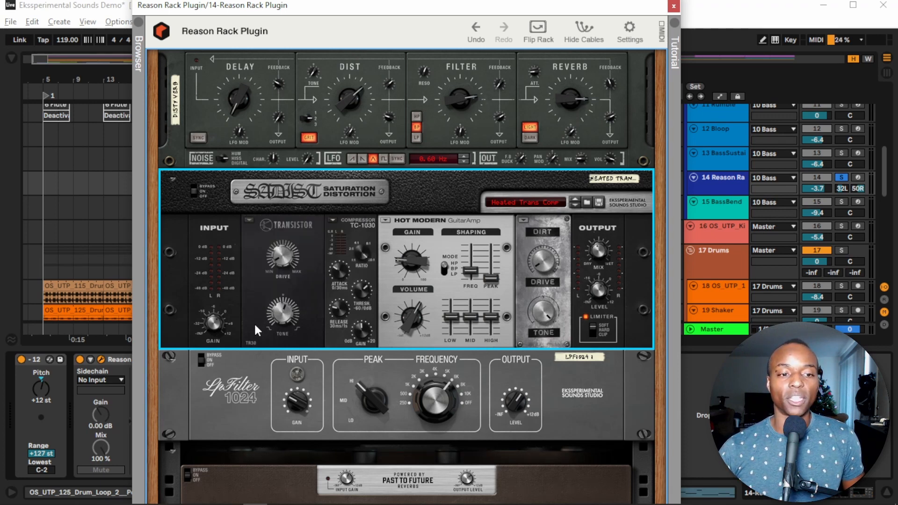
left_click(333, 220)
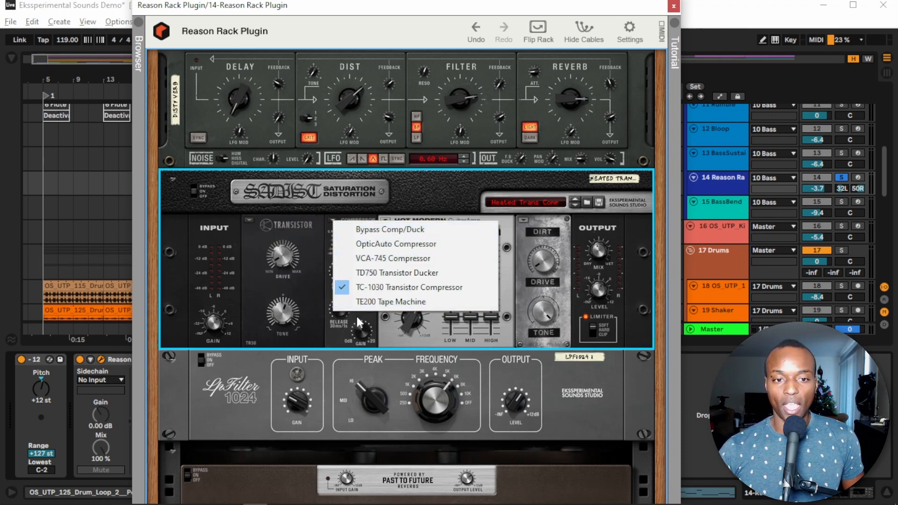
left_click(332, 344)
Look through the choices for Sadist's amplifier and dirt modules, keeping Hot Modern Guitar Amp and Dirt loaded.
left_click(386, 220)
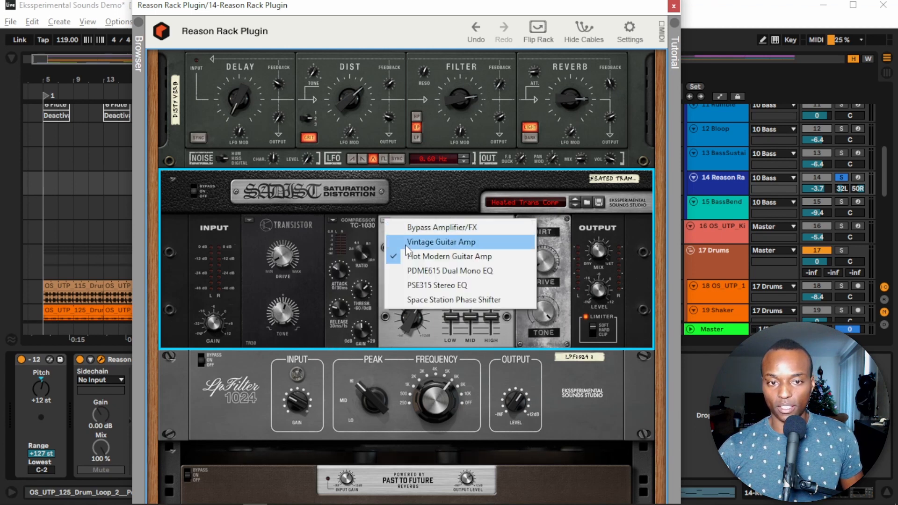
left_click(393, 324)
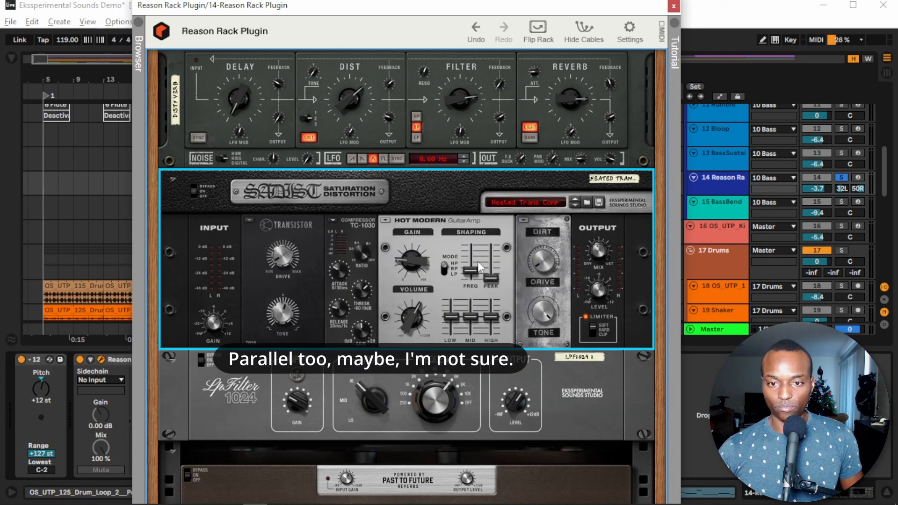
left_click(523, 220)
left_click(522, 327)
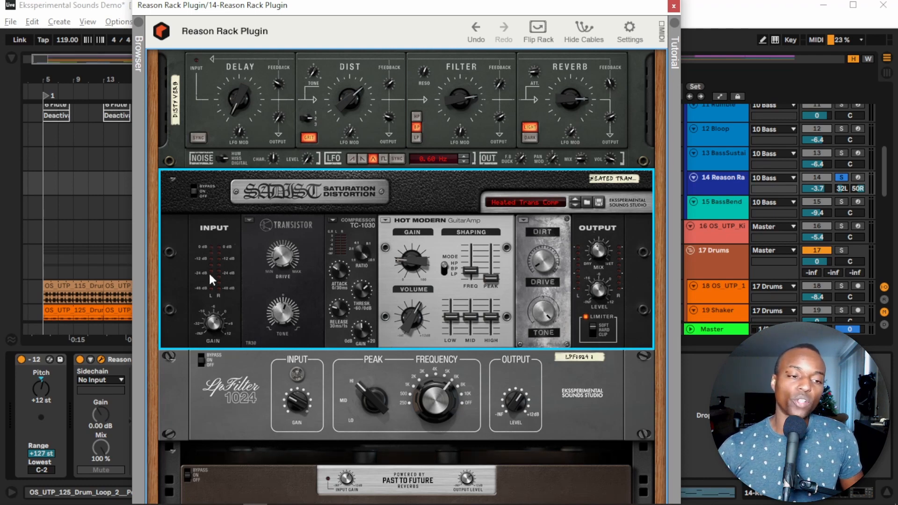
Flip the rack to view Sadist's rear connections and amplifier module options, then return to the front.
key("Tab")
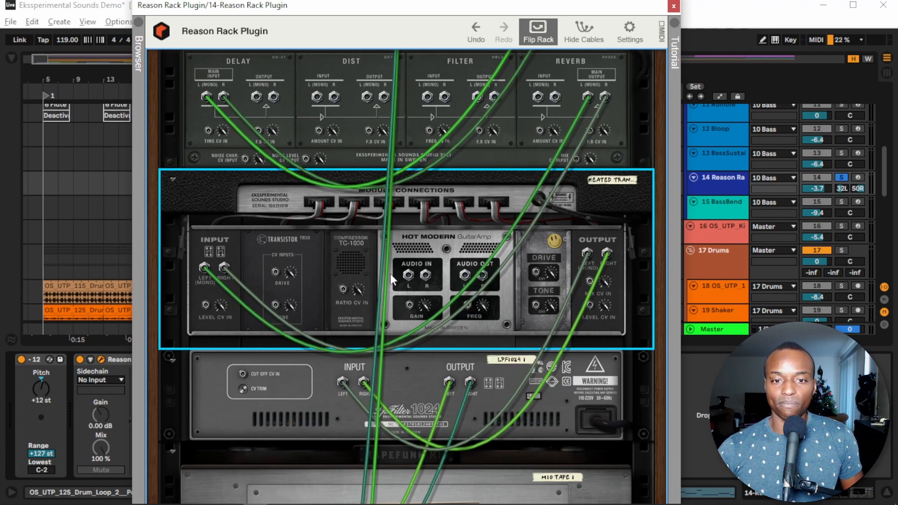
right_click(473, 247)
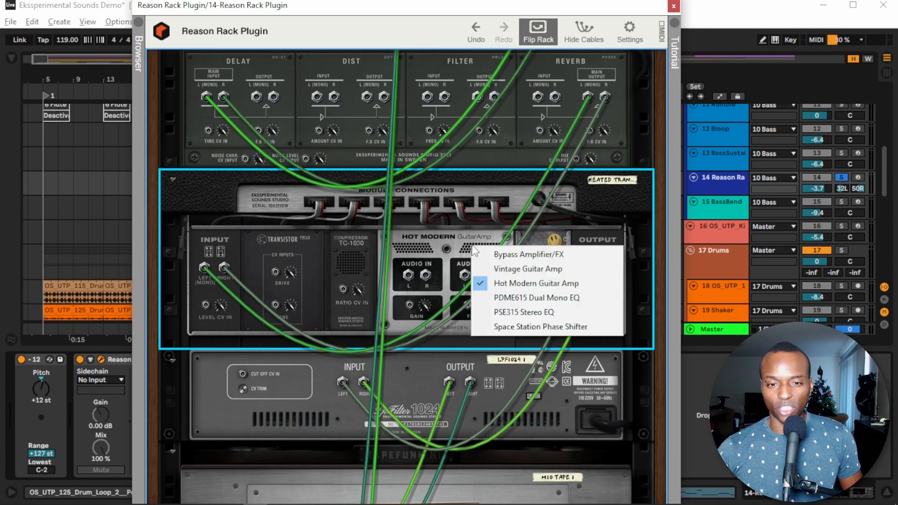
left_click(423, 262)
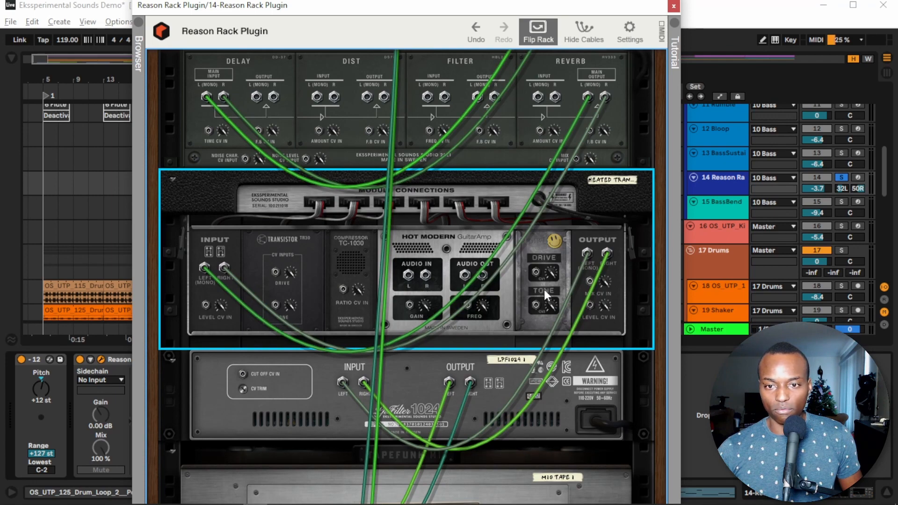
key("Tab")
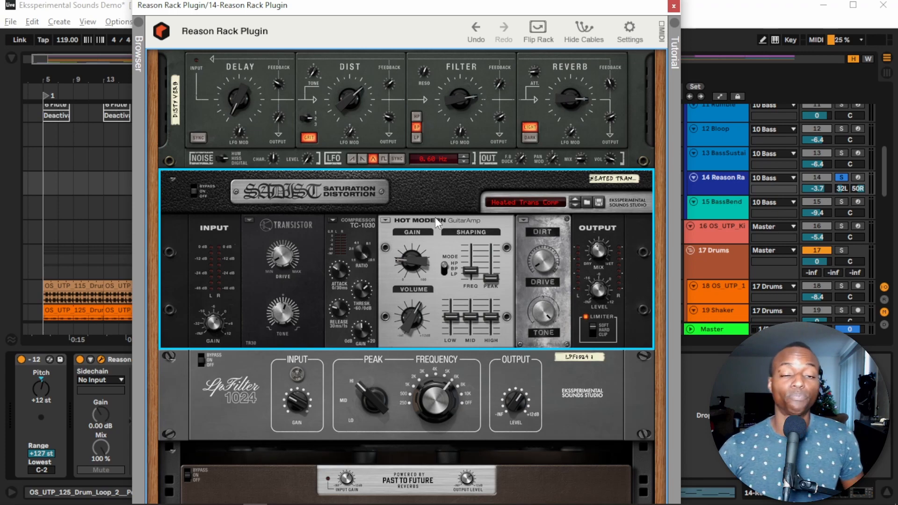
Select the LpFilter 1024 and Tapefunk M10 devices in turn and compare the sound using the Tapefunk's bypass switch.
left_click(235, 411)
scroll(235, 412, "down", 4)
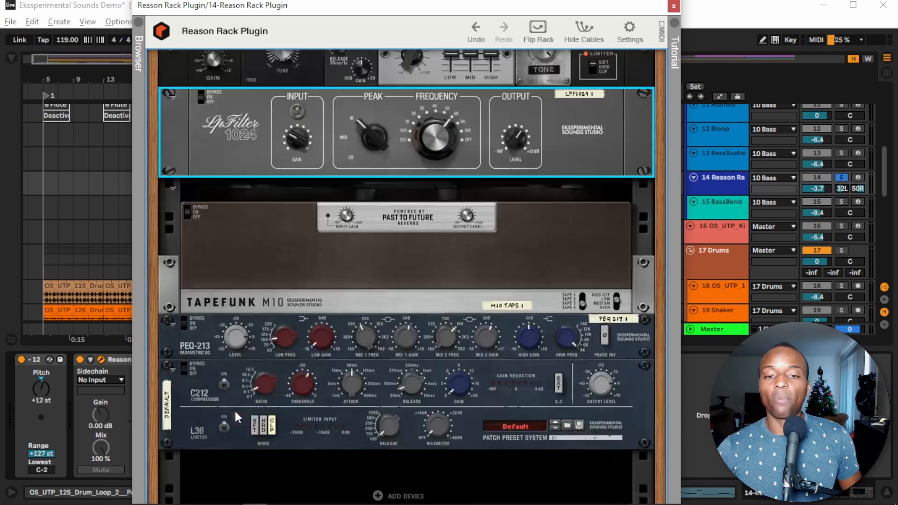
scroll(234, 411, "up", 2)
left_click(251, 366)
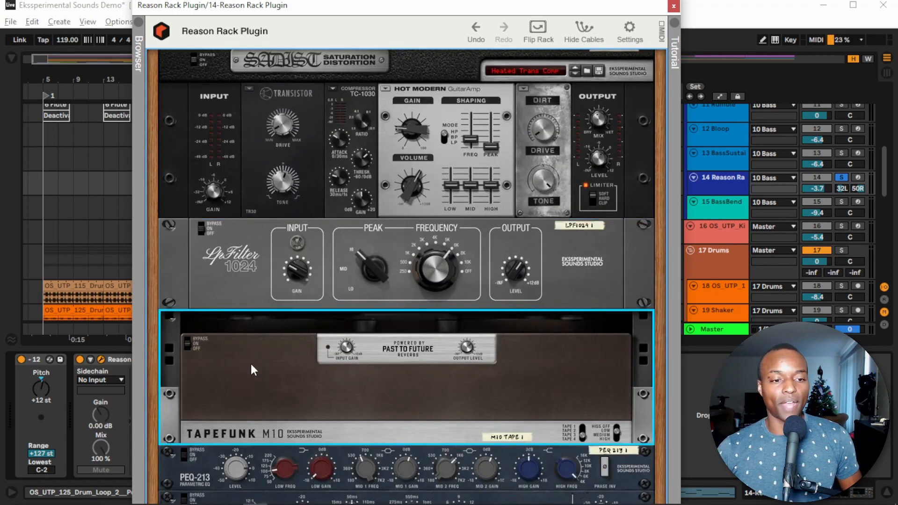
left_click(189, 341)
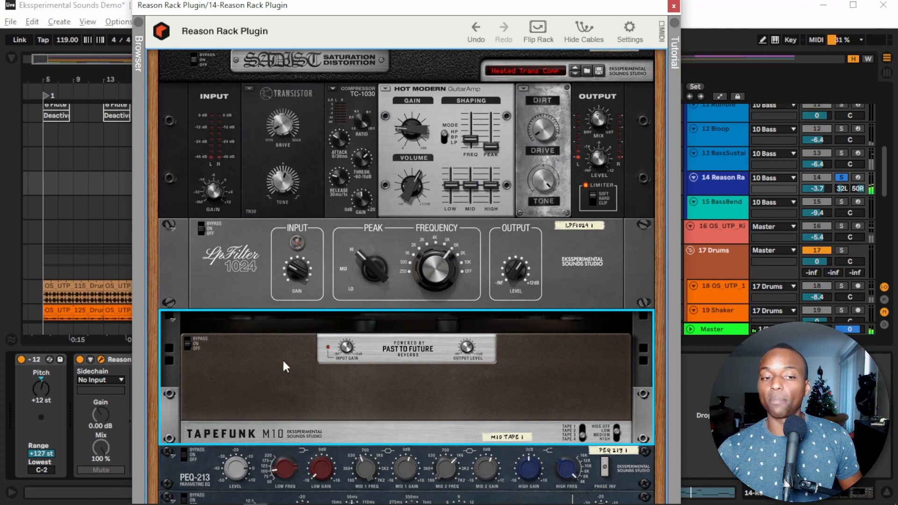
Select the PEQ-213 parametric EQ and the C212 compressor with L36 limiter to show their settings.
scroll(283, 361, "down", 3)
left_click(186, 302)
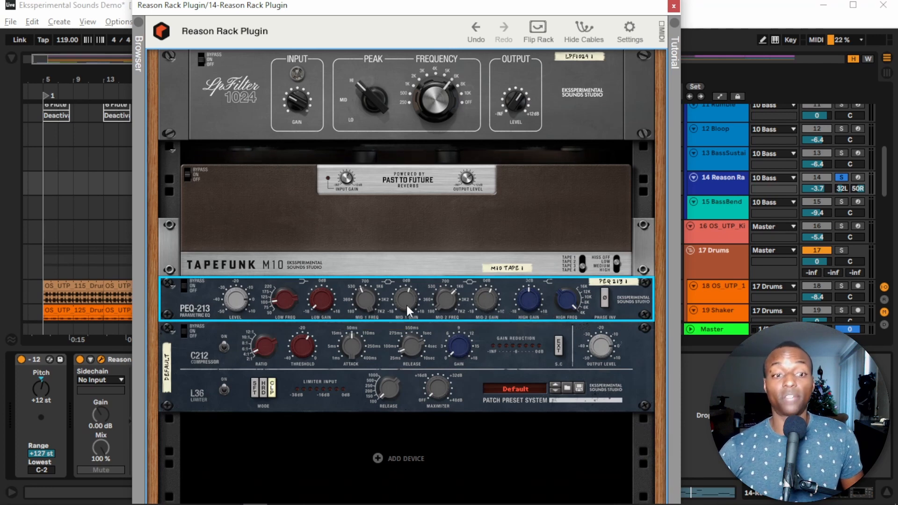
left_click(183, 368)
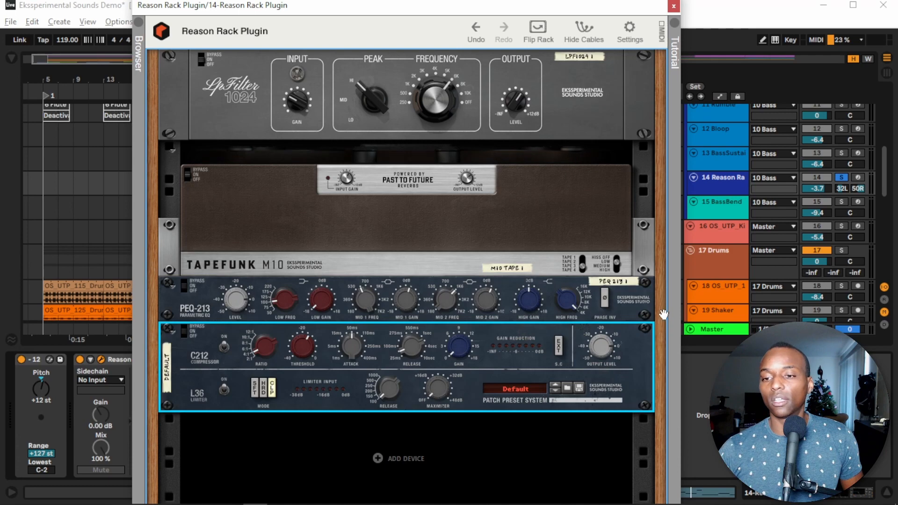
Close the rack window, turn off track 14's solo and play the full mix from bar 45.
scroll(668, 320, "up", 5)
scroll(403, 281, "up", 3)
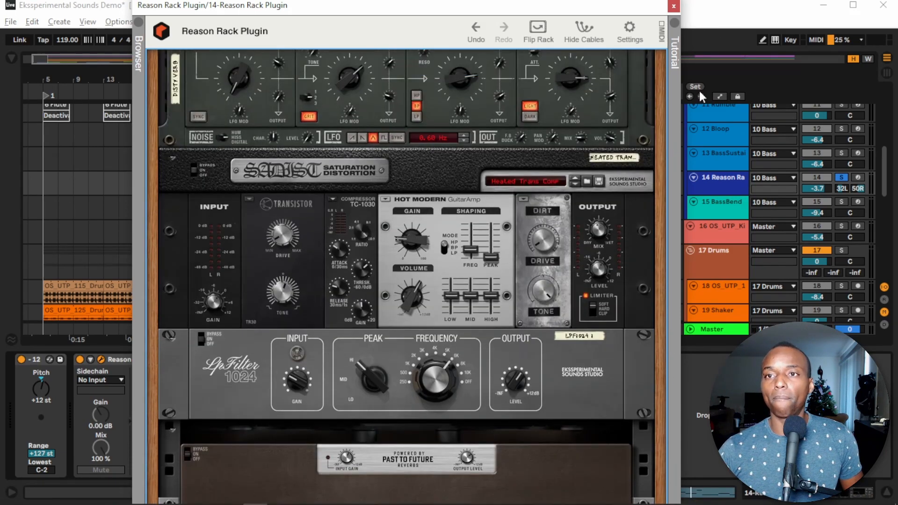
left_click(674, 6)
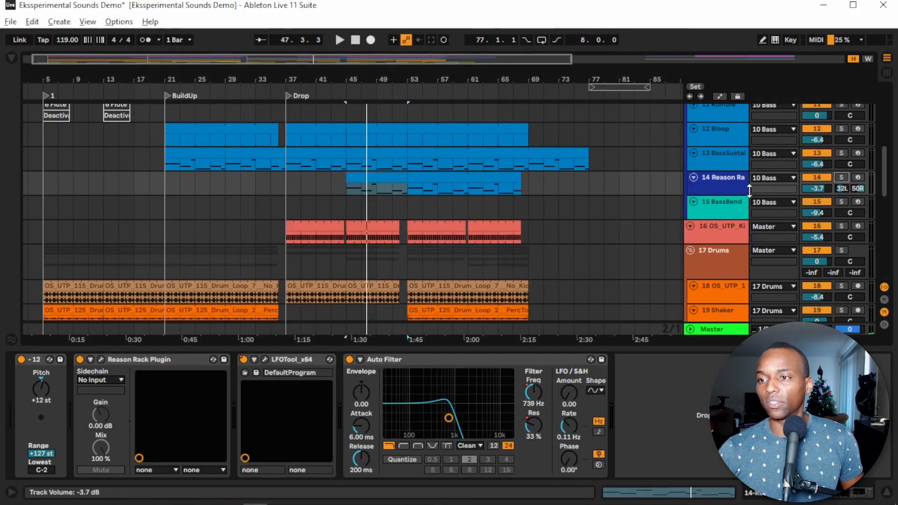
key("space")
scroll(437, 252, "down", 6)
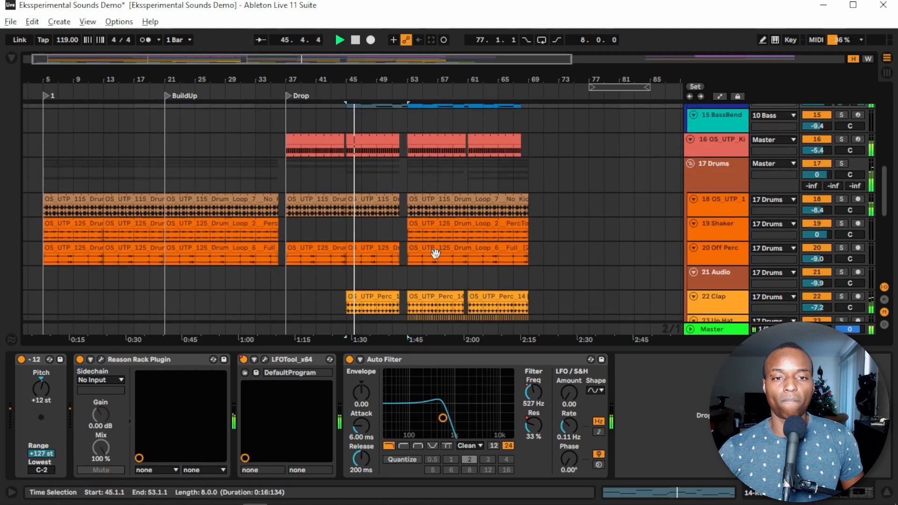
Unfold the Clap track's Reason Rack Plugin Effect, open it to show the HBL313 multi filter and close the window.
left_click(717, 202)
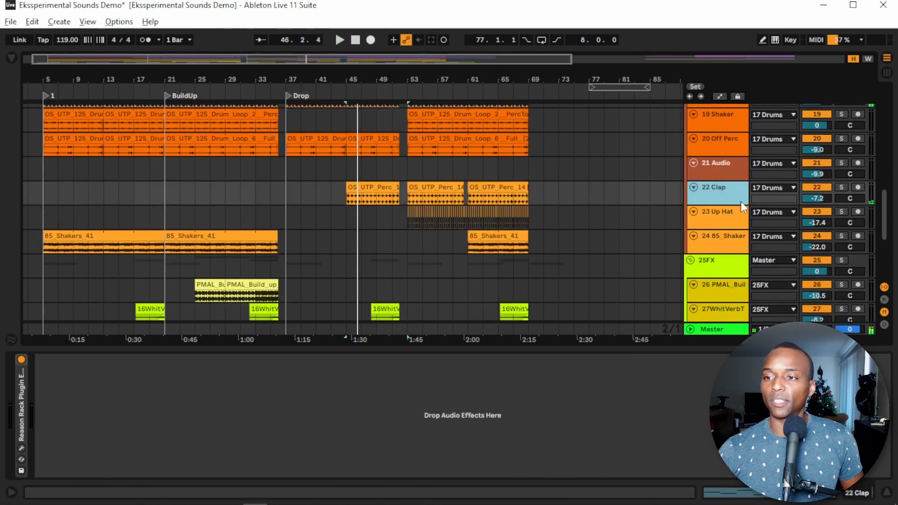
double_click(20, 425)
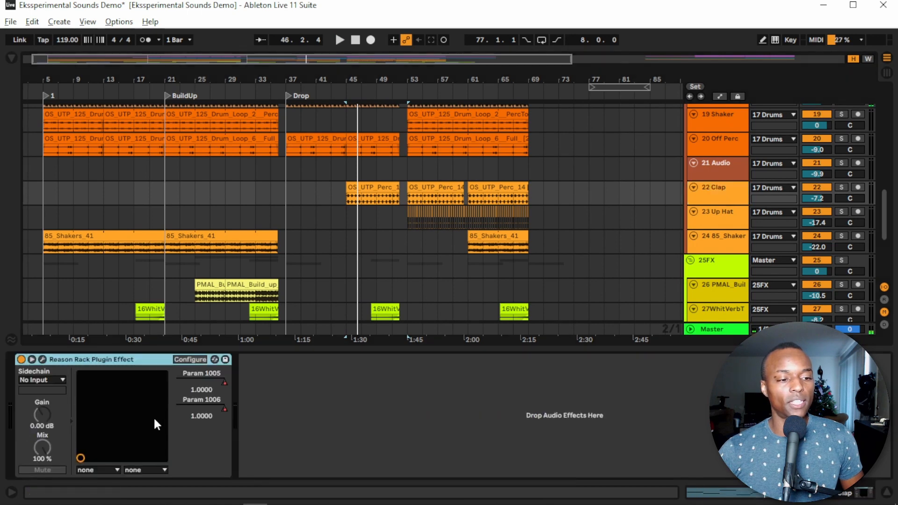
left_click(42, 359)
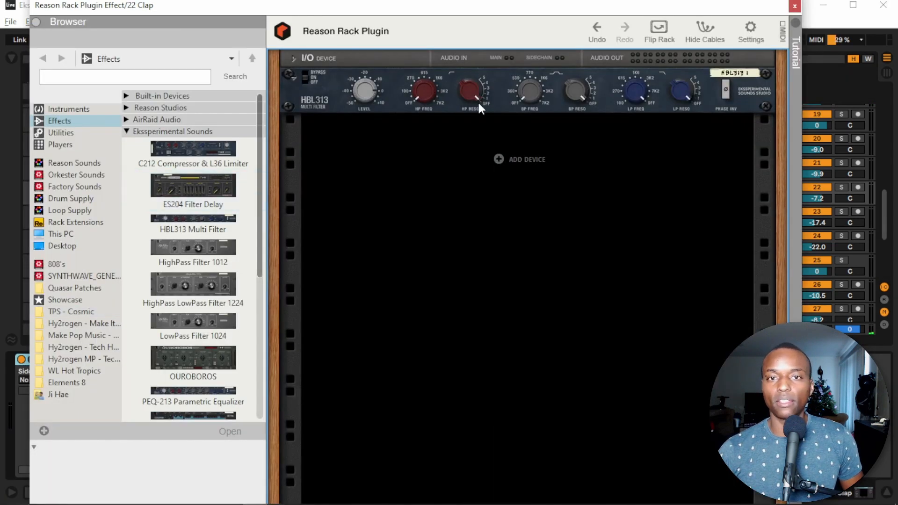
left_click(794, 6)
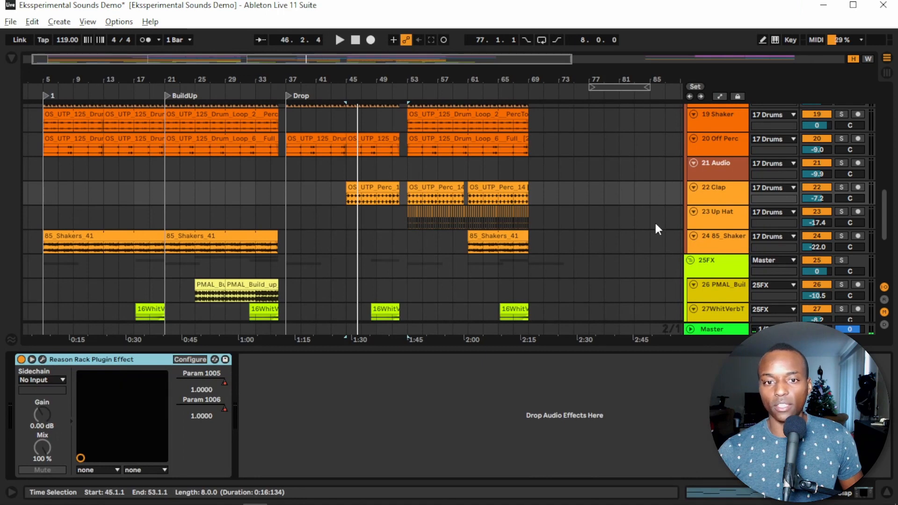
Increase the height of the Clap track to expose its send levels.
scroll(709, 192, "up", 3)
scroll(708, 193, "down", 2)
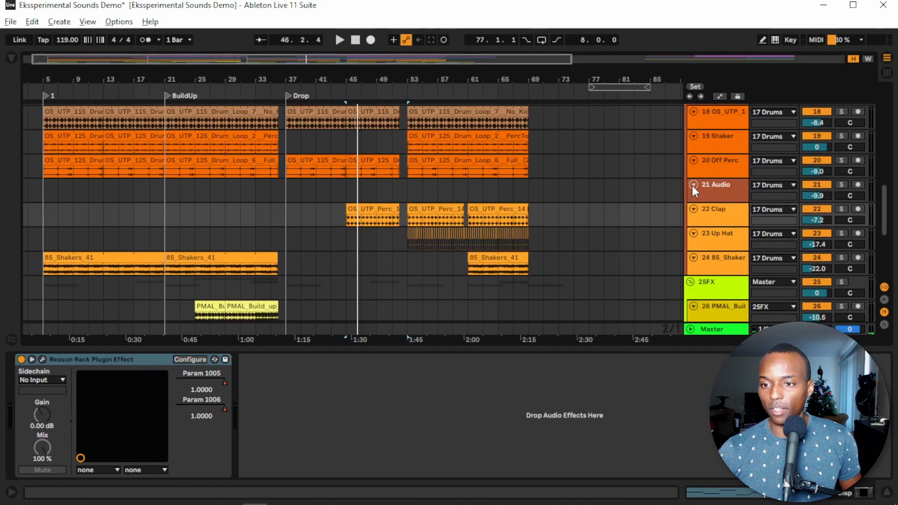
left_click_drag(712, 227, 686, 239)
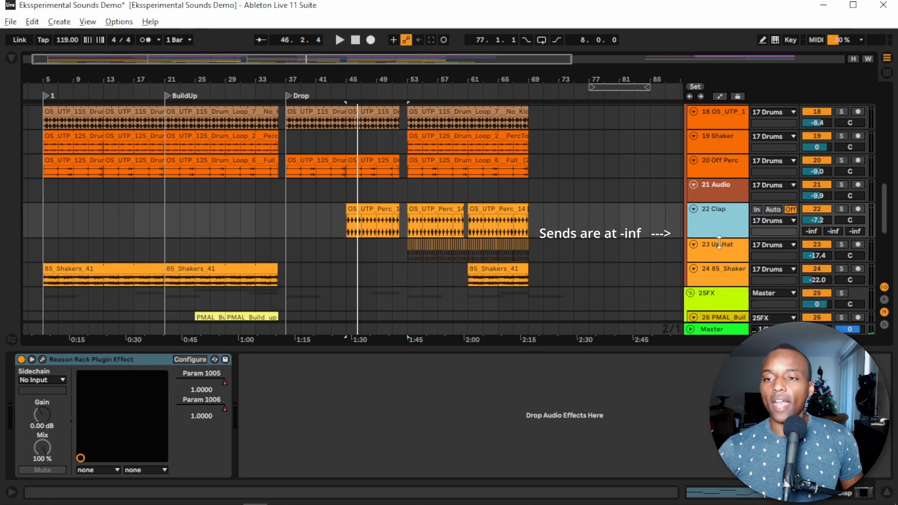
Select the Clap clip starting at bar 45, play the mix from there and hide the device view.
left_click(369, 211)
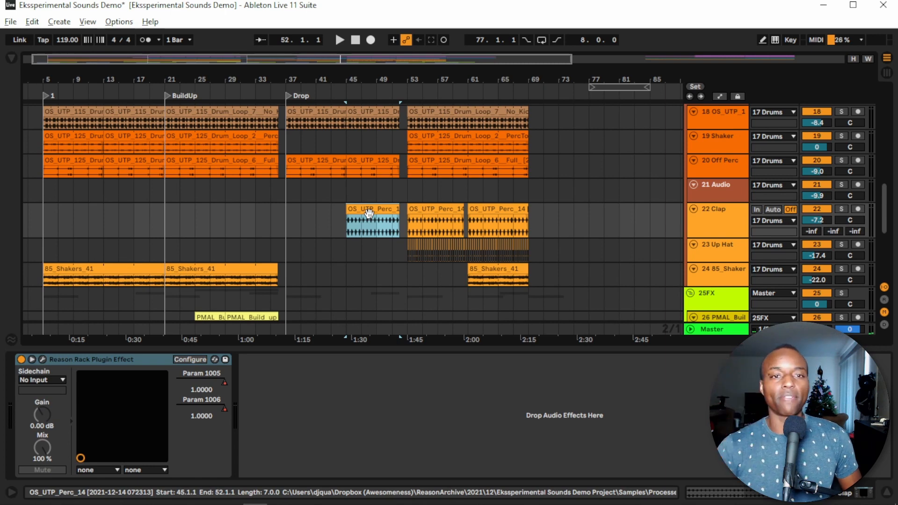
key("space")
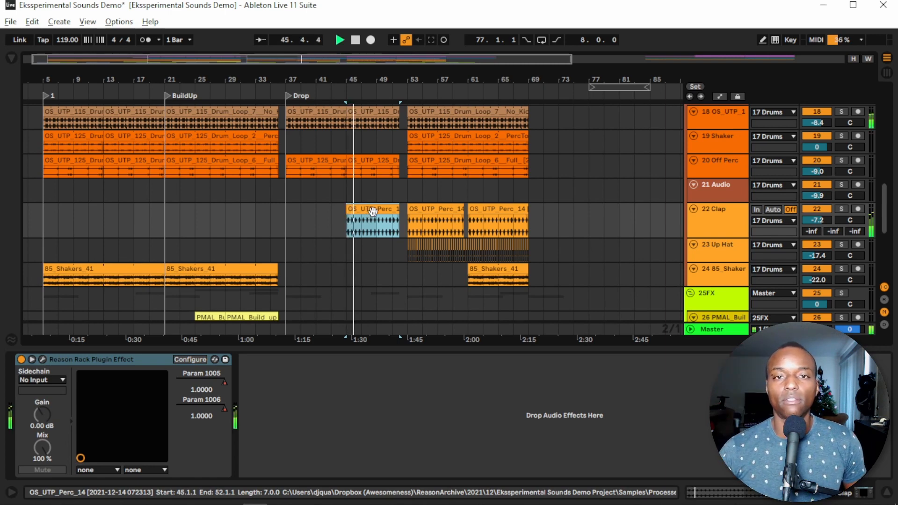
key("ctrl+alt+l")
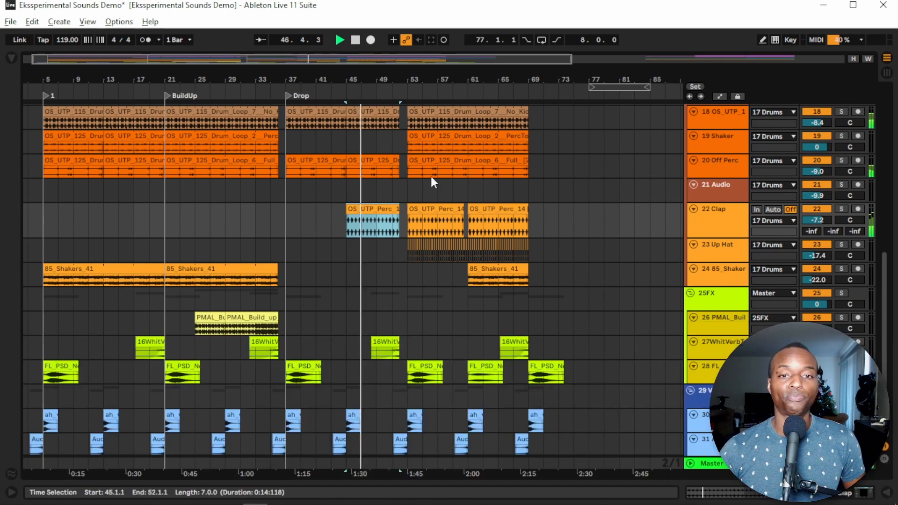
Select the Counter Melody clip at bar 45, show the track's devices and open its Reason Rack Plugin.
scroll(473, 206, "up", 5)
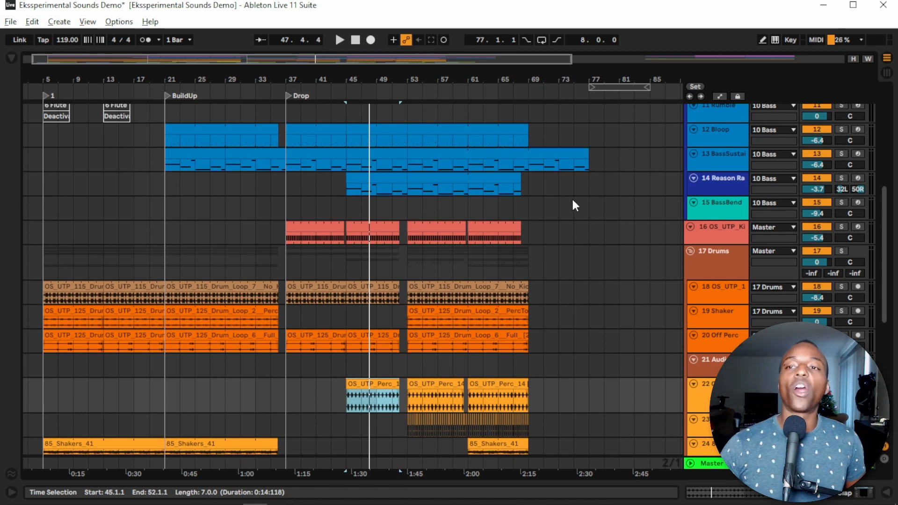
scroll(515, 223, "up", 10)
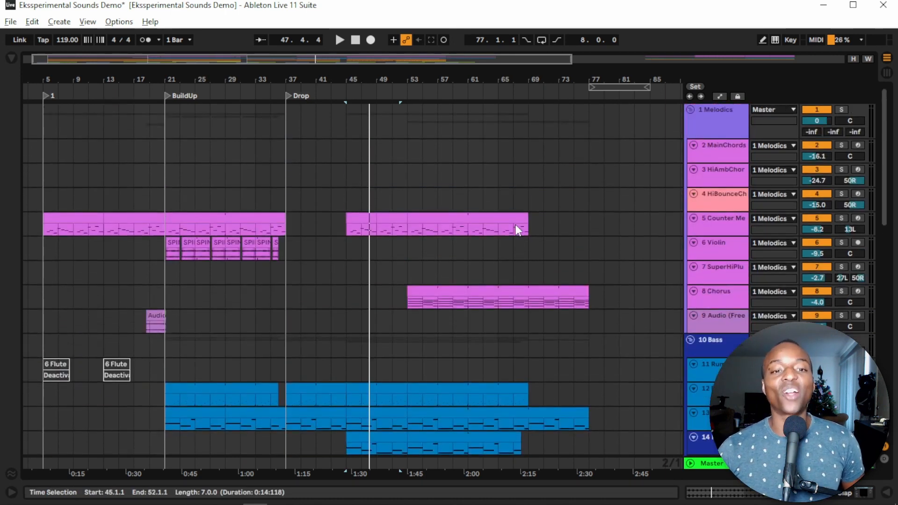
left_click(359, 227)
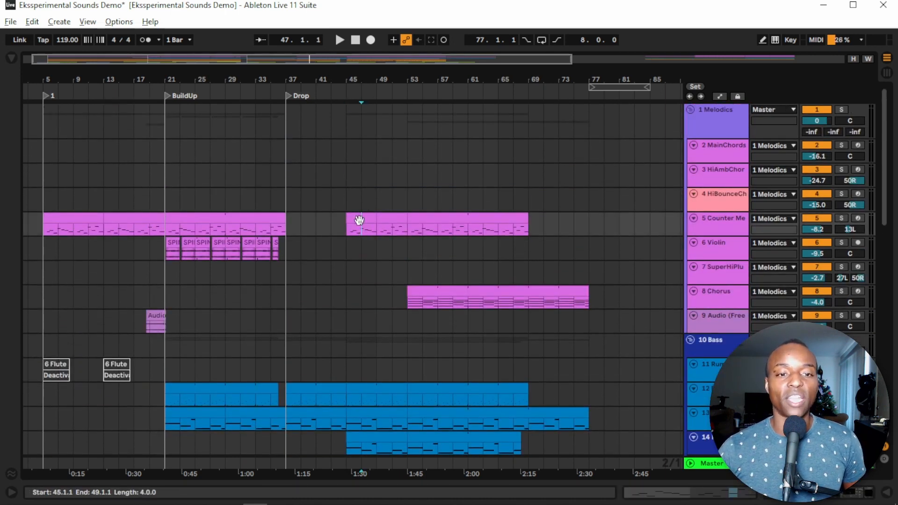
left_click(359, 220)
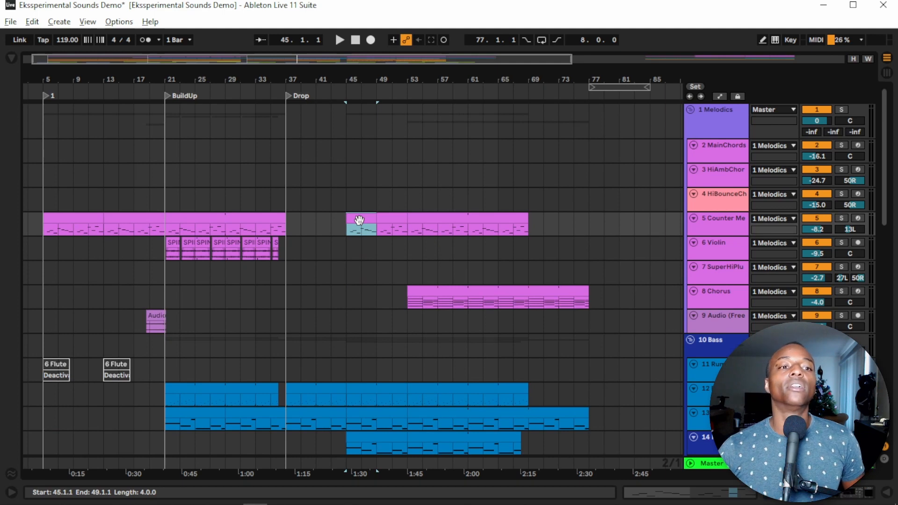
double_click(710, 220)
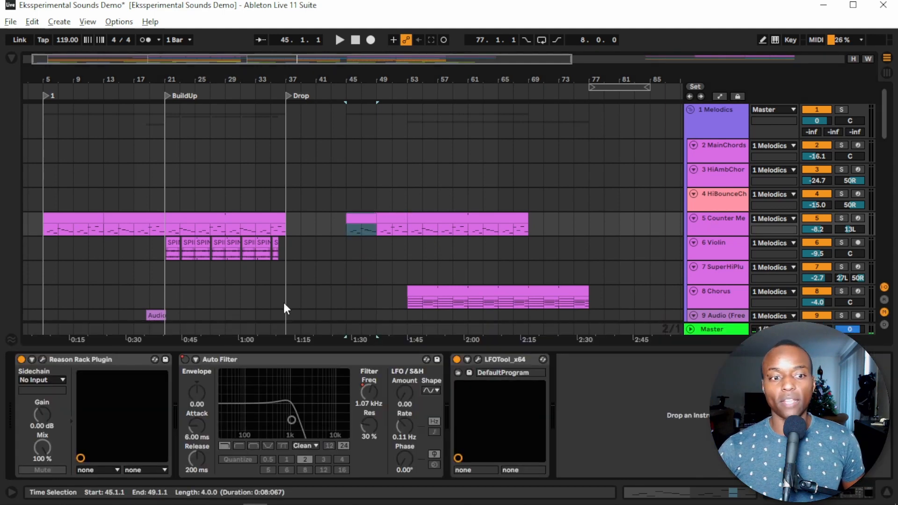
left_click(42, 359)
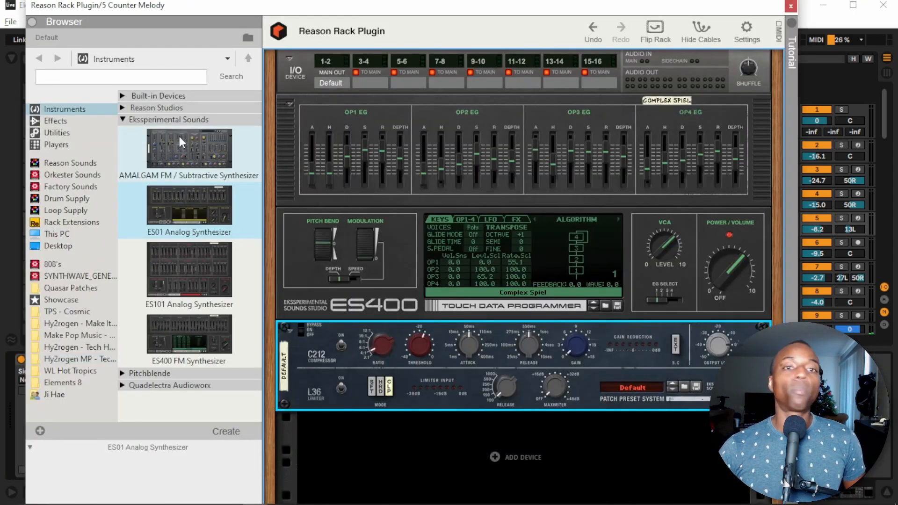
List the Eksperimental Sounds effects in the rack browser and point out the HighPass, LowPass and HBL313 filters and the PEQ-213 equalizer.
left_click(50, 119)
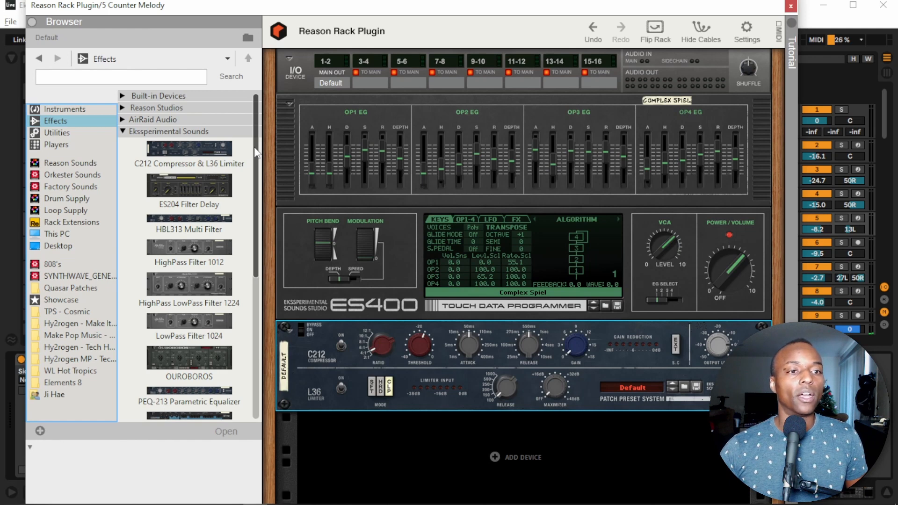
left_click_drag(254, 147, 249, 204)
left_click(218, 141)
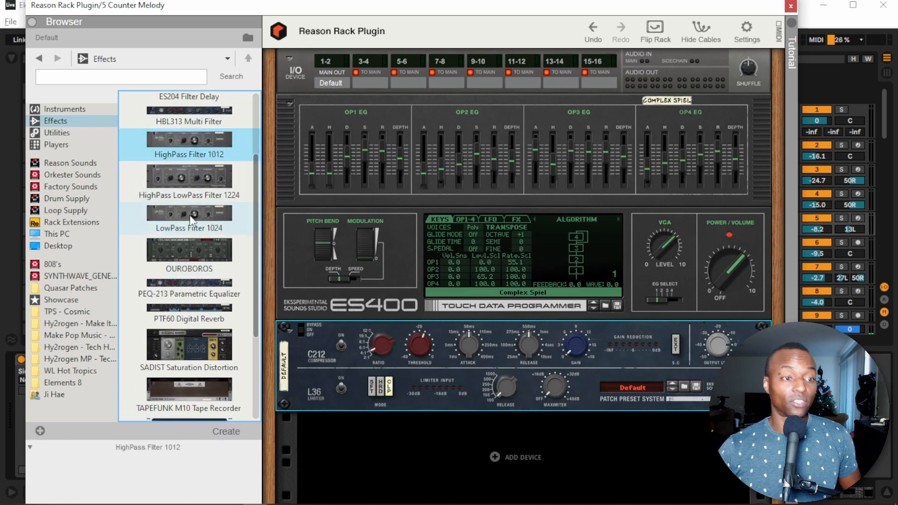
left_click(190, 218)
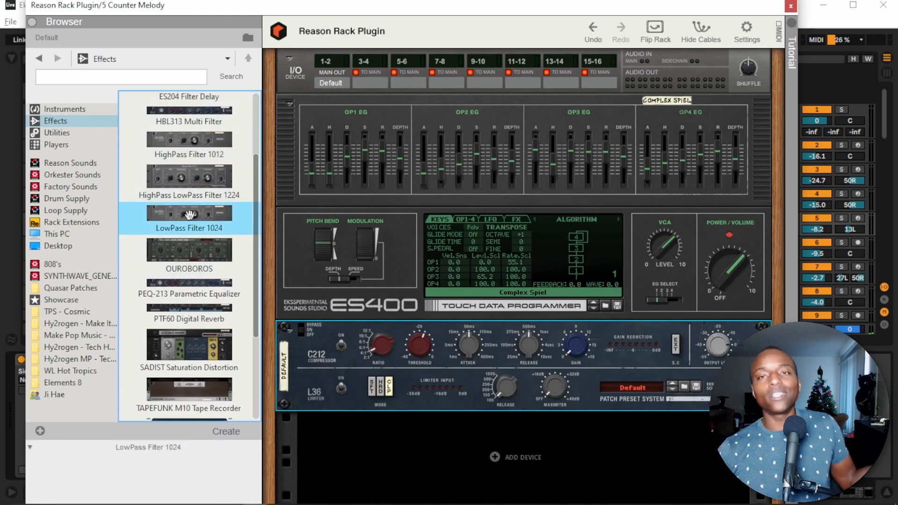
left_click(191, 109)
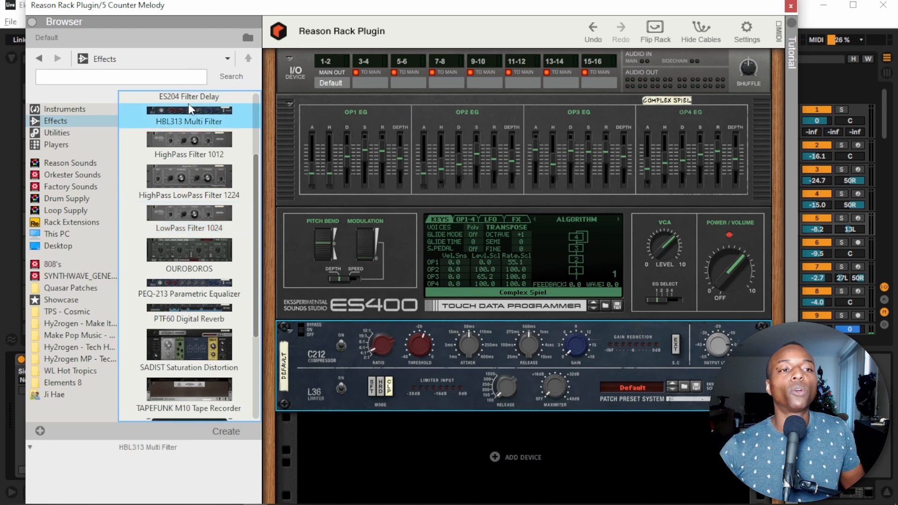
left_click(193, 292)
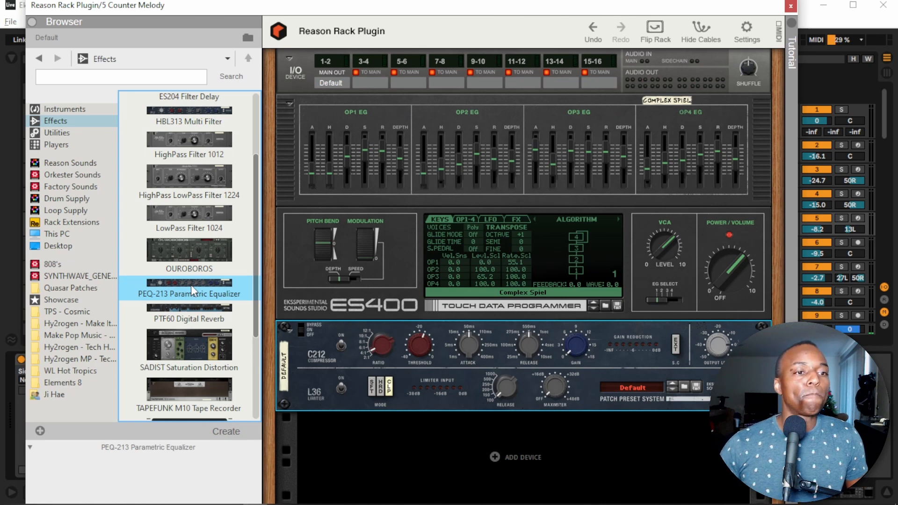
Point out the HighPass Filter 1012, HighPass LowPass Filter 1224 and LowPass Filter 1024 in the browser, and close the rack window.
left_click(200, 206)
left_click(198, 149)
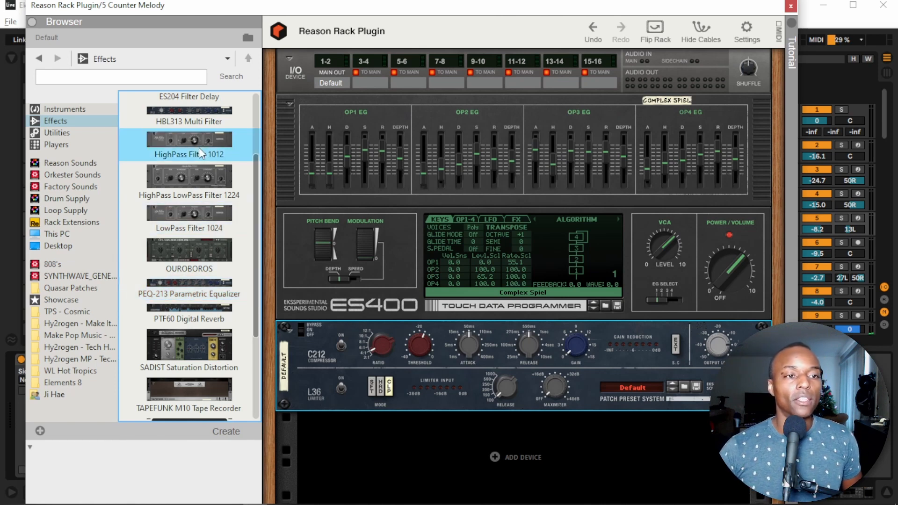
left_click(188, 207)
left_click(200, 145)
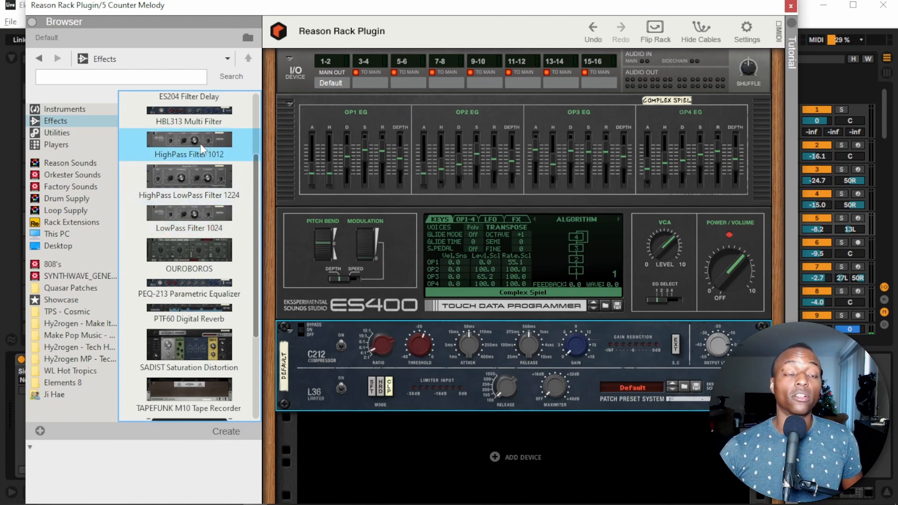
left_click(192, 182)
left_click(189, 208)
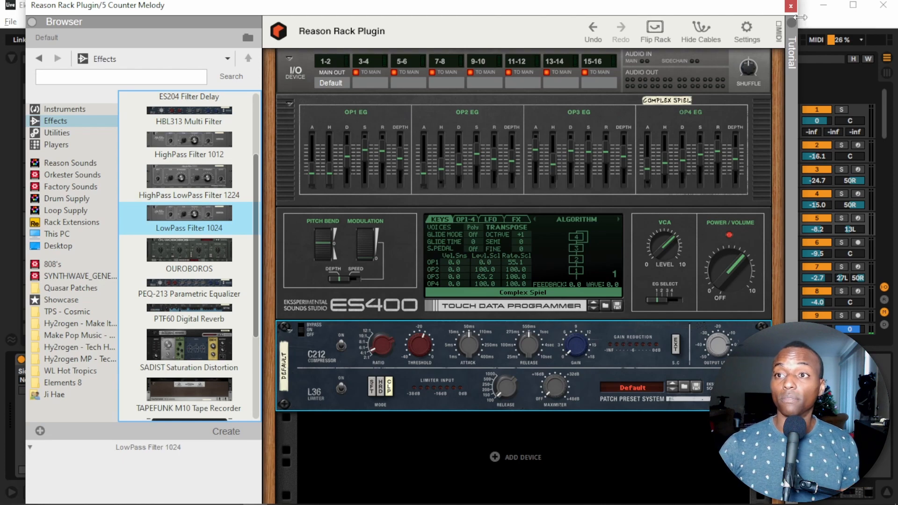
left_click(791, 6)
Find the BassBend clip at bar 101, solo the BassBend track and play it from there.
left_click_drag(517, 80, 477, 42)
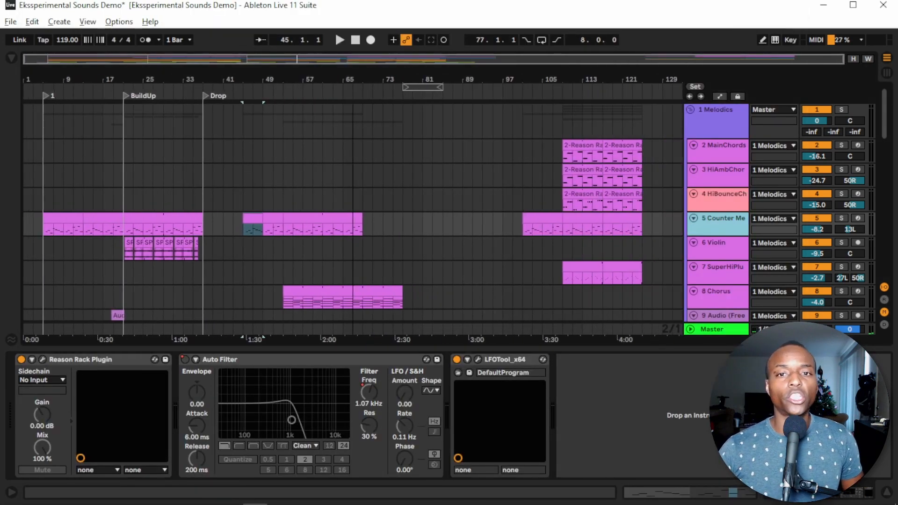
scroll(642, 316, "down", 3)
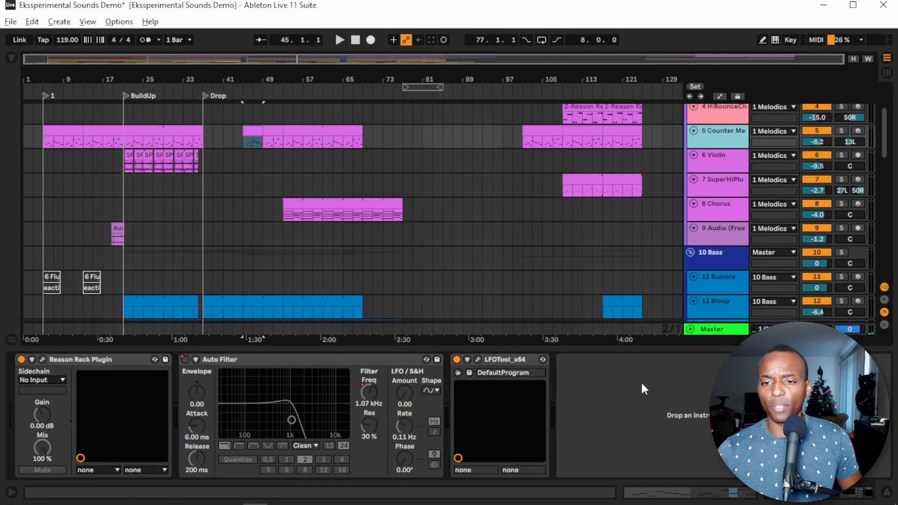
key("ctrl+alt+l")
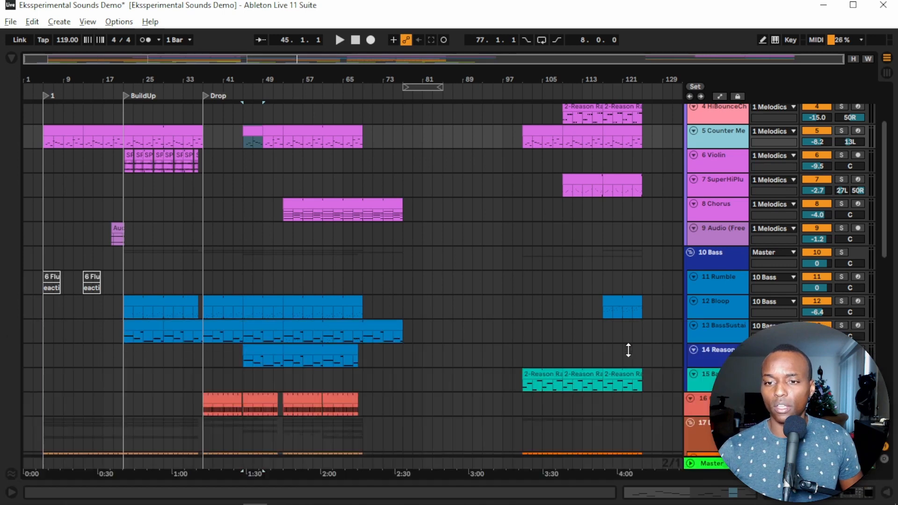
left_click(538, 373)
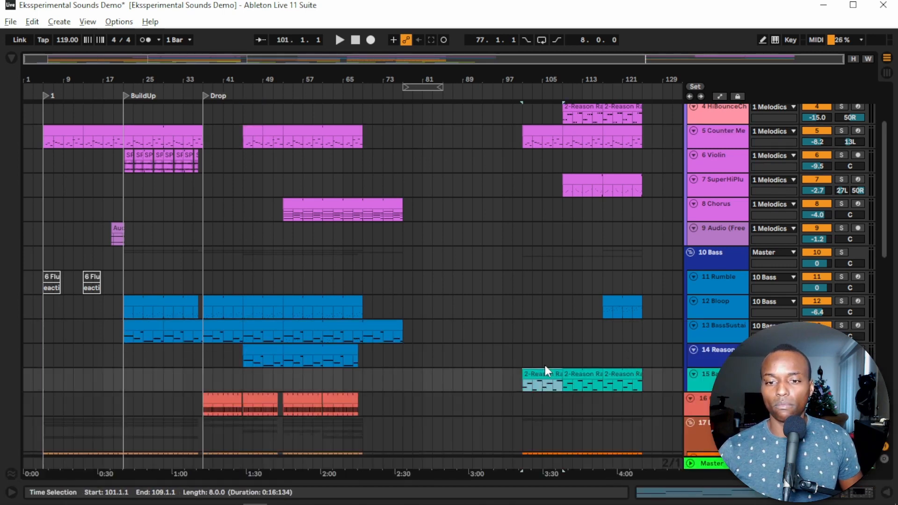
left_click_drag(629, 81, 531, 244)
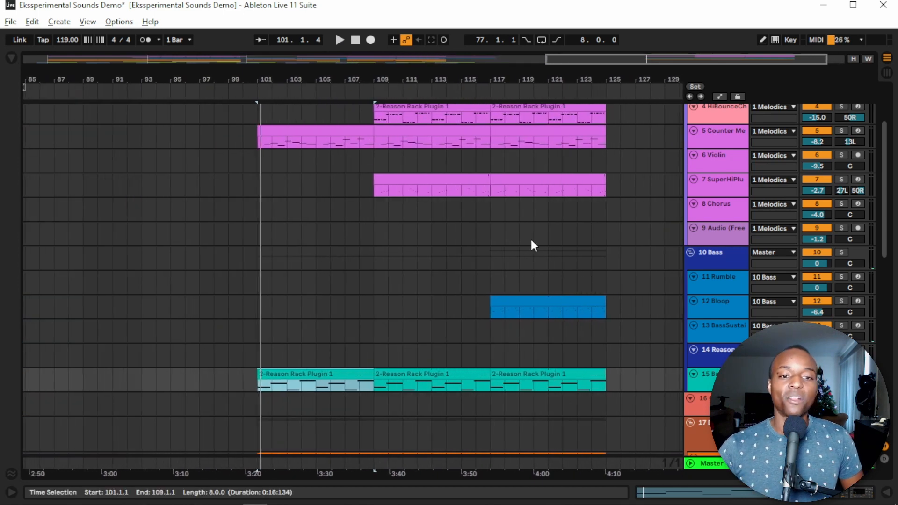
left_click(706, 359)
left_click(706, 379)
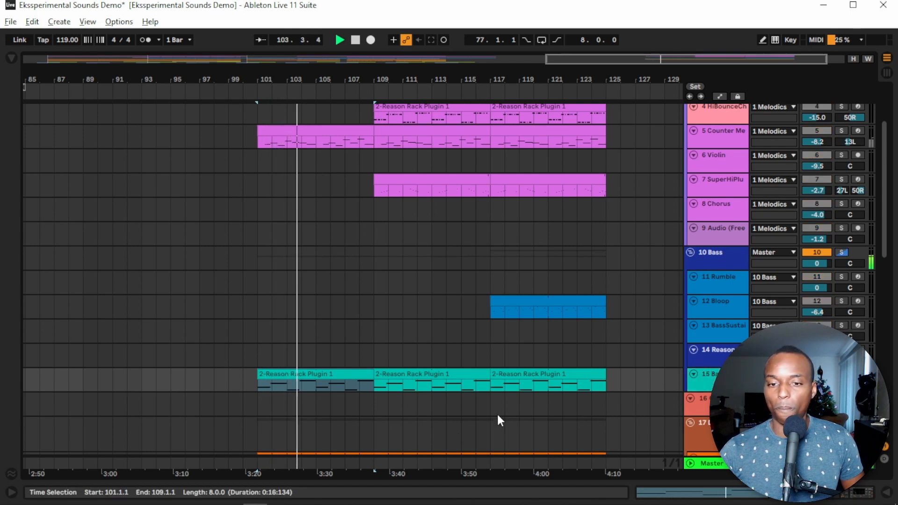
Show the BassBend track's devices, open its Reason Rack Plugin and select the LpFilter 1024.
double_click(704, 375)
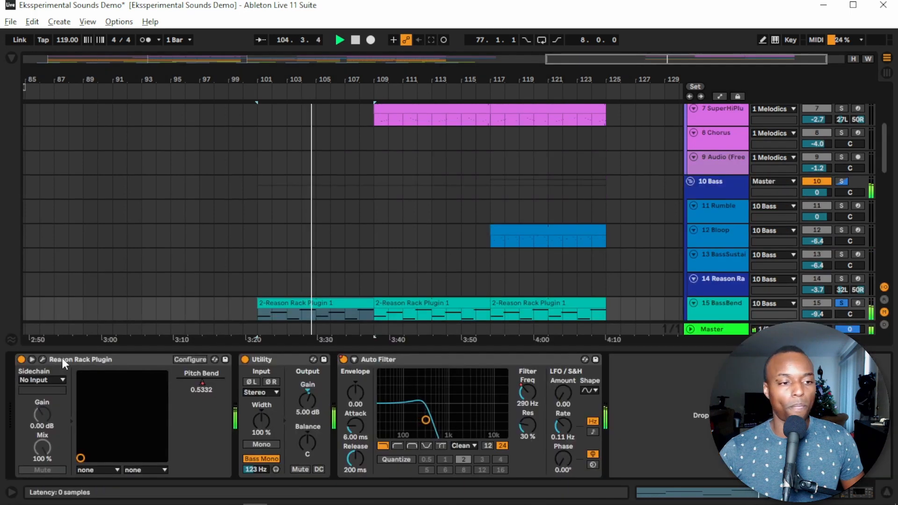
left_click(42, 360)
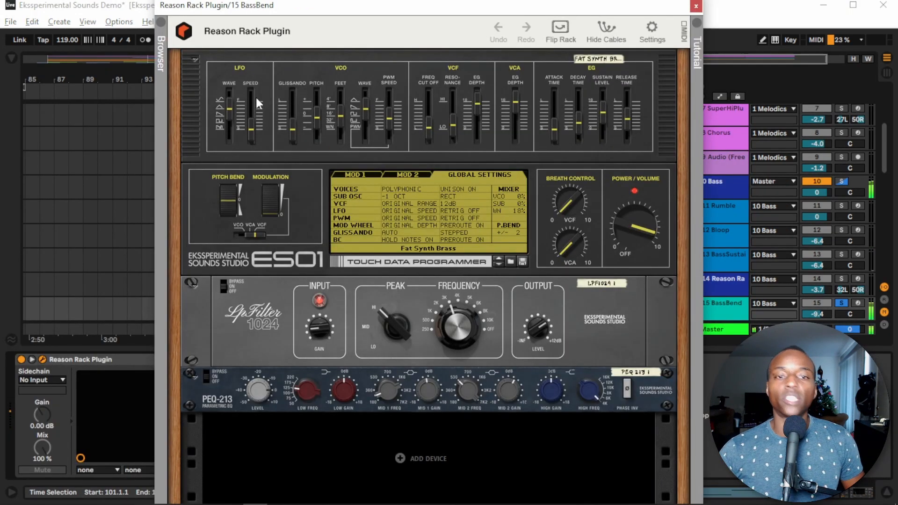
mouse_move(257, 99)
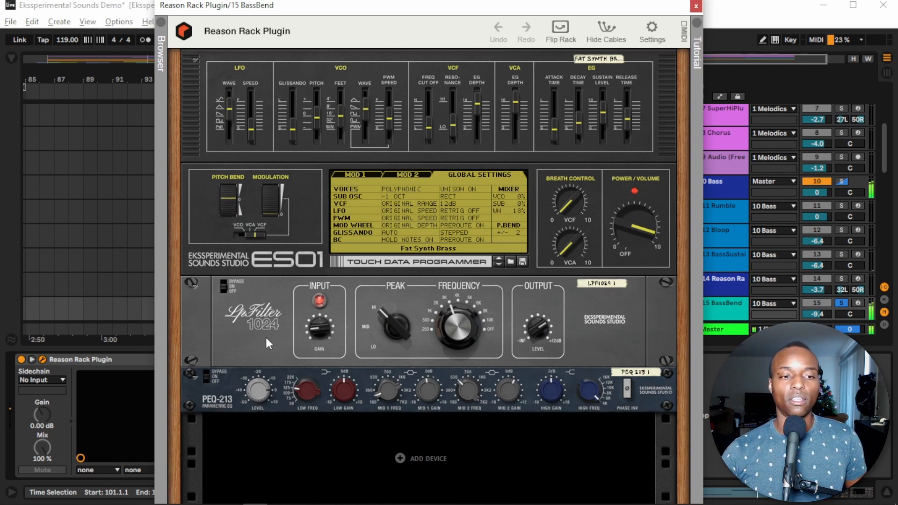
left_click(267, 313)
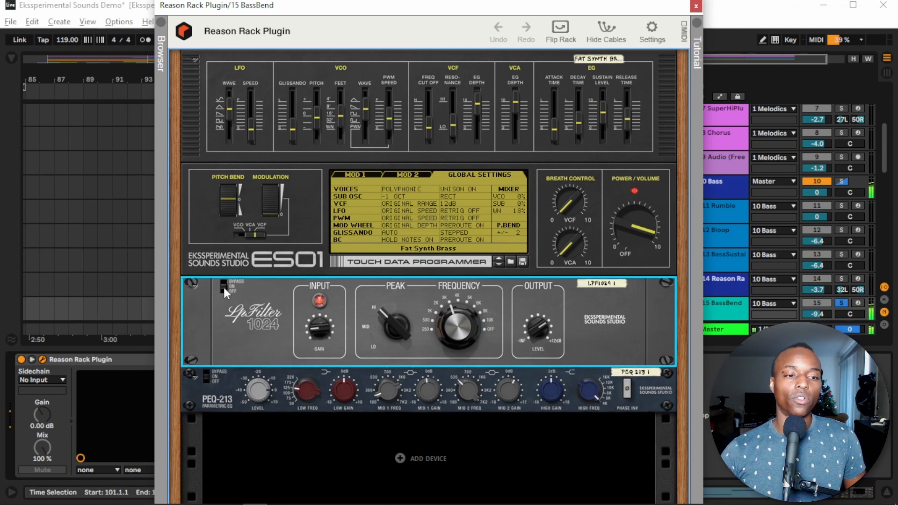
Move the rack window aside and select the BassBend clip starting at bar 109.
left_click_drag(505, 5, 242, 47)
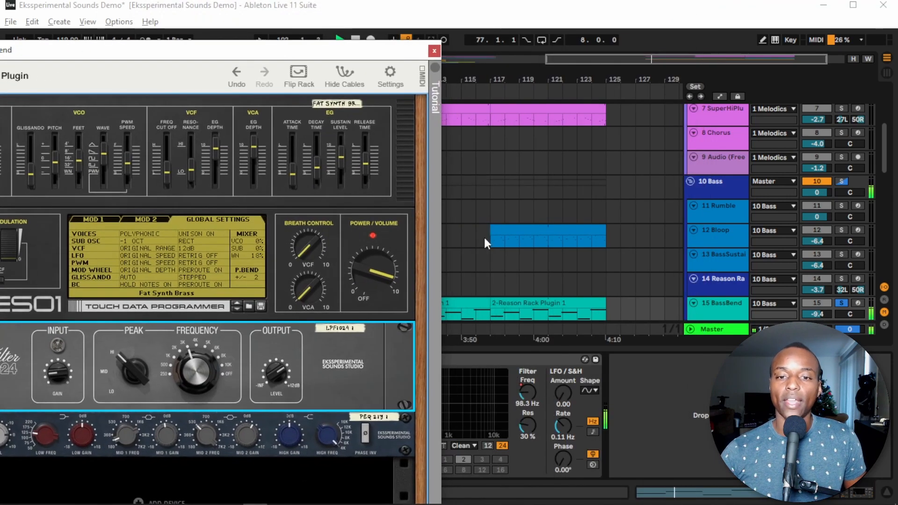
left_click(472, 303)
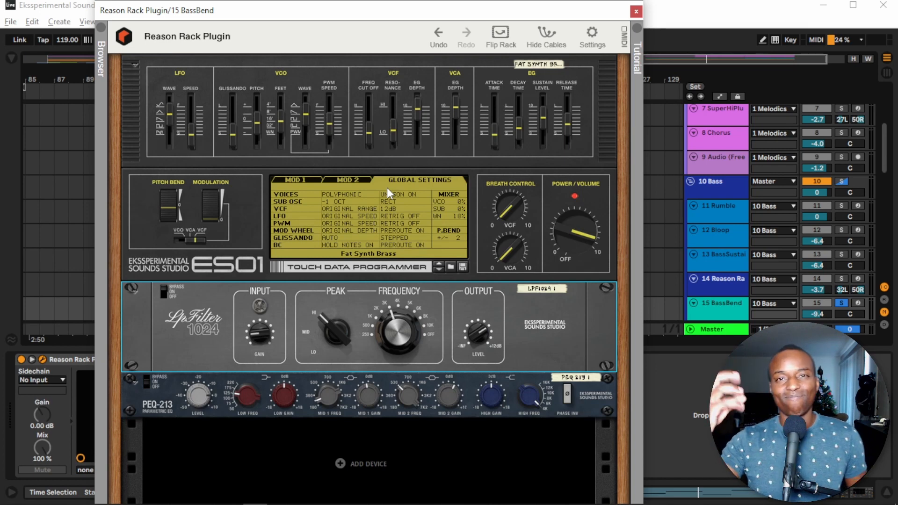
Compare the LpFilter 1024's sound with its bypass switch and with Peak at MID, restore Peak to HI and close the rack window.
left_click(164, 288)
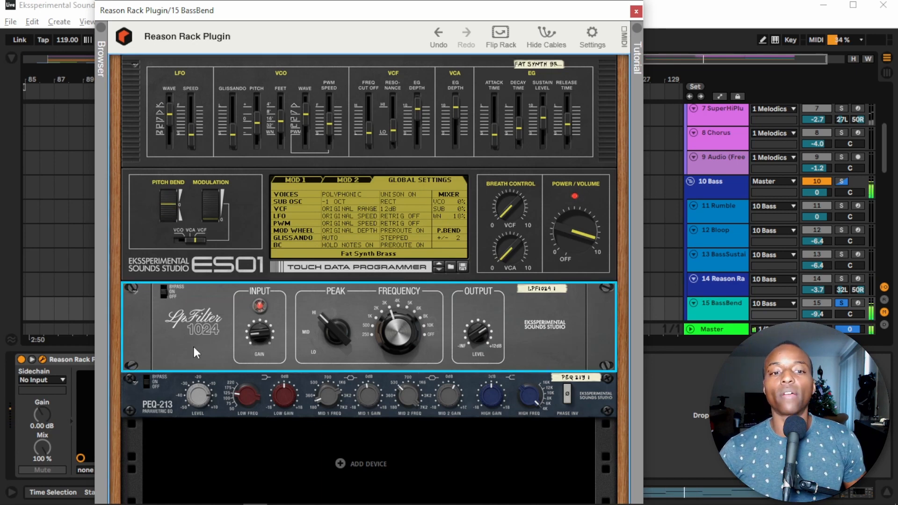
left_click_drag(335, 352, 330, 391)
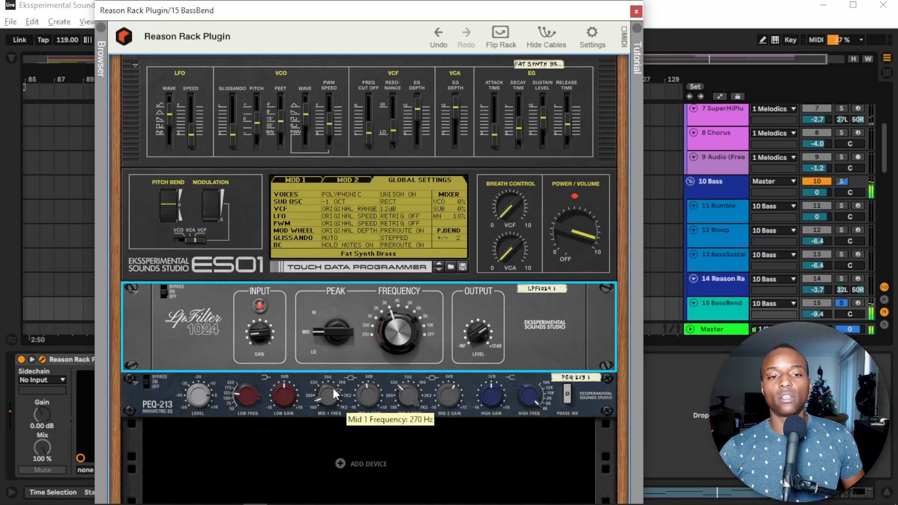
left_click_drag(340, 336, 345, 308)
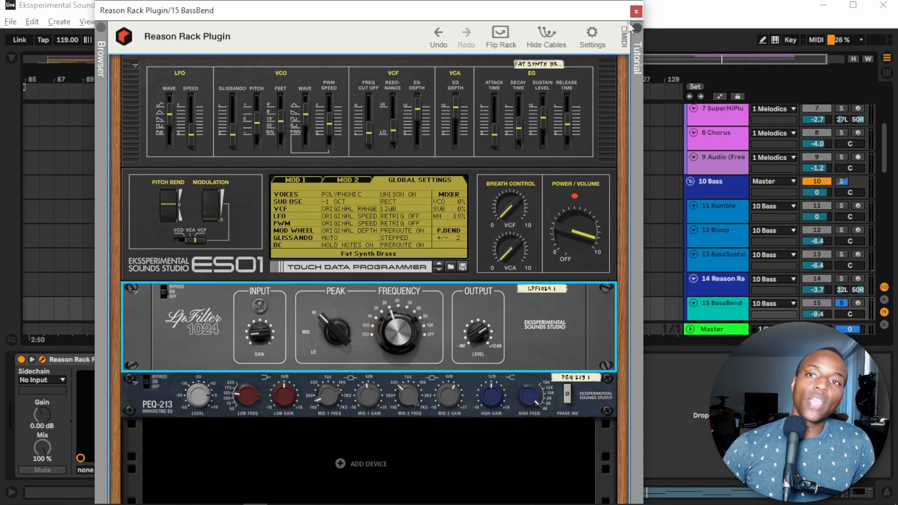
left_click(636, 11)
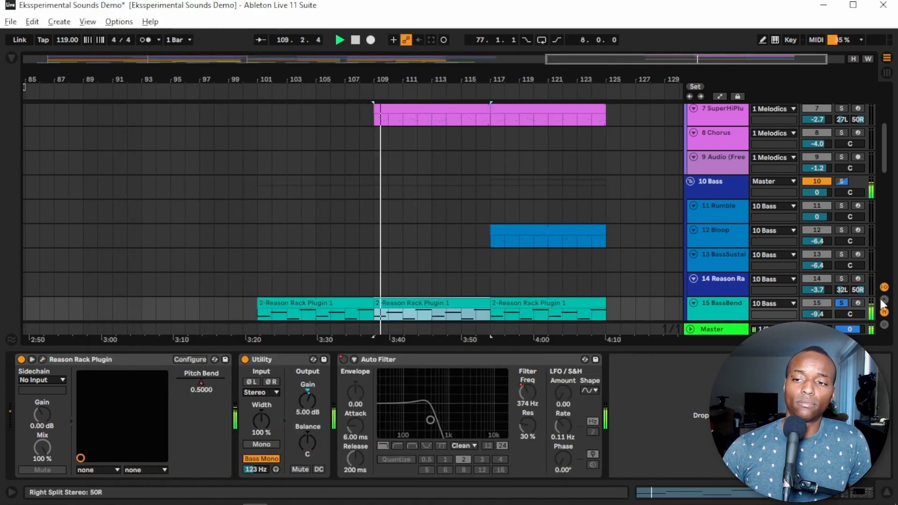
Unsolo the BassBend track, return to the Melodics group in the arrangement and stop playback.
left_click(843, 303)
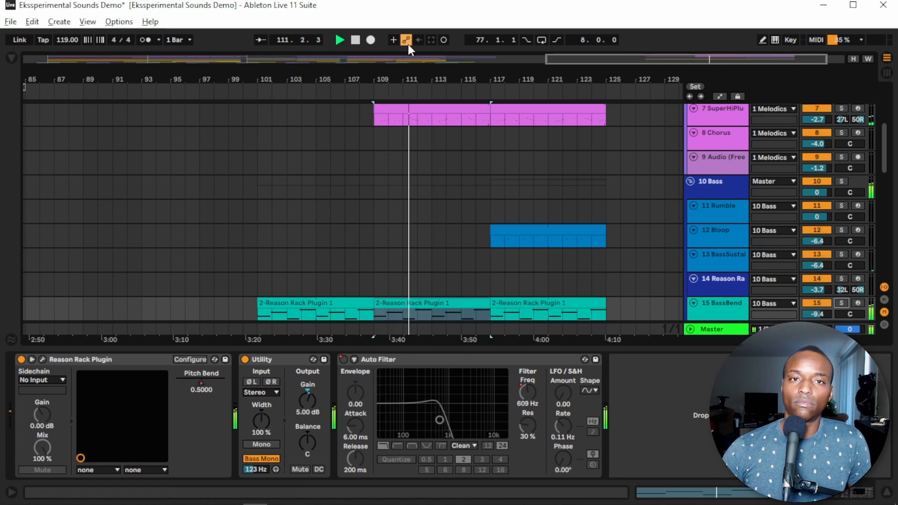
scroll(511, 220, "down", 10)
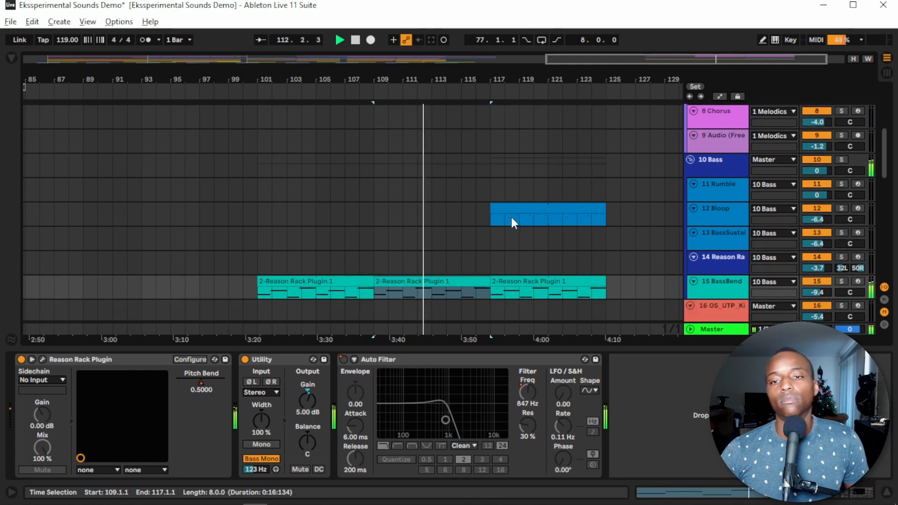
scroll(539, 227, "up", 15)
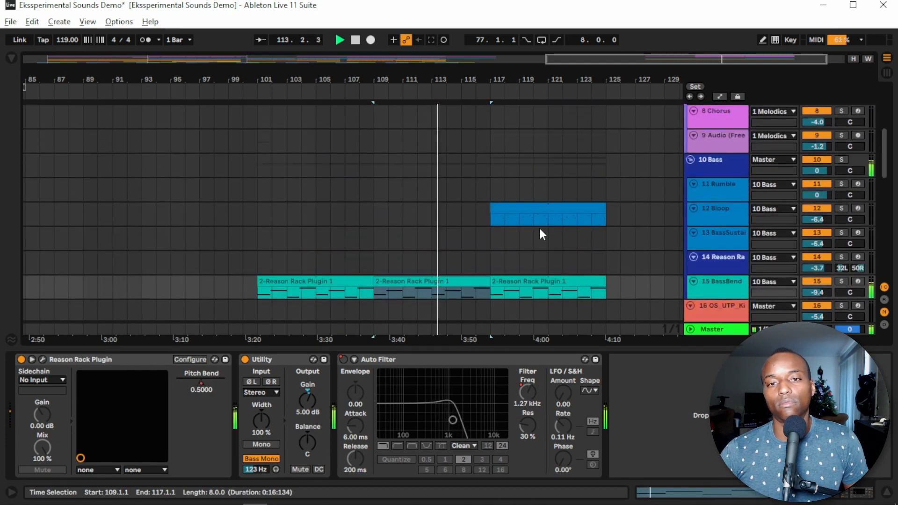
key("space")
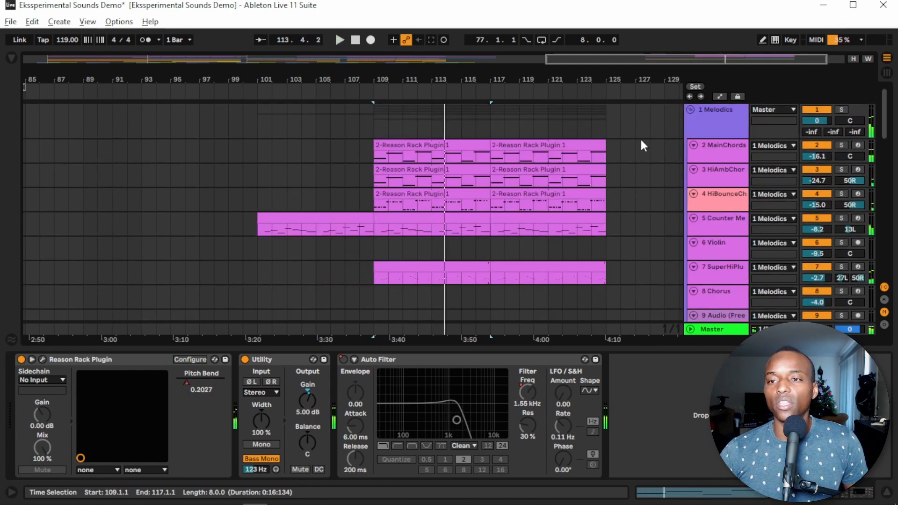
Show the MainChords track's devices, solo the track and play its clip from bar 109.
left_click(734, 151)
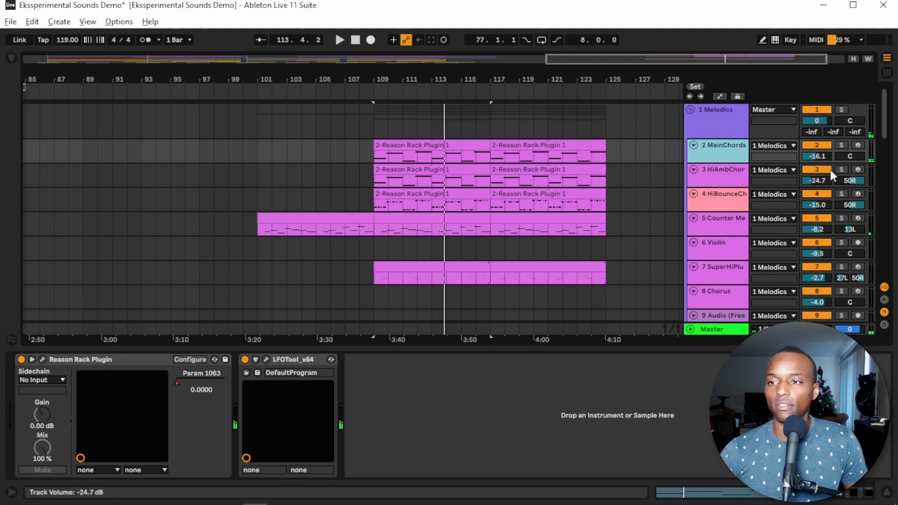
left_click(841, 145)
left_click(416, 147)
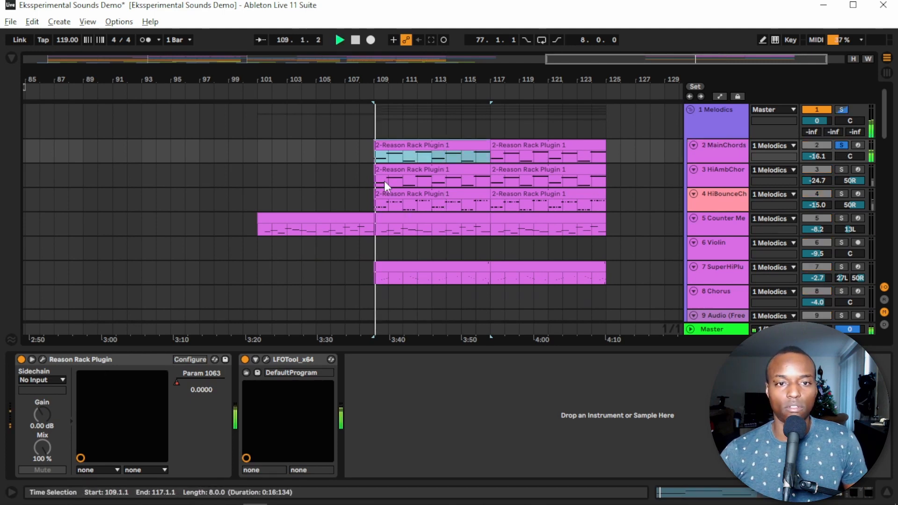
key("space")
Open the MainChords track's Reason Rack Plugin, bring the ES101 into view with the browser collapsed and reposition the rack window.
left_click(42, 359)
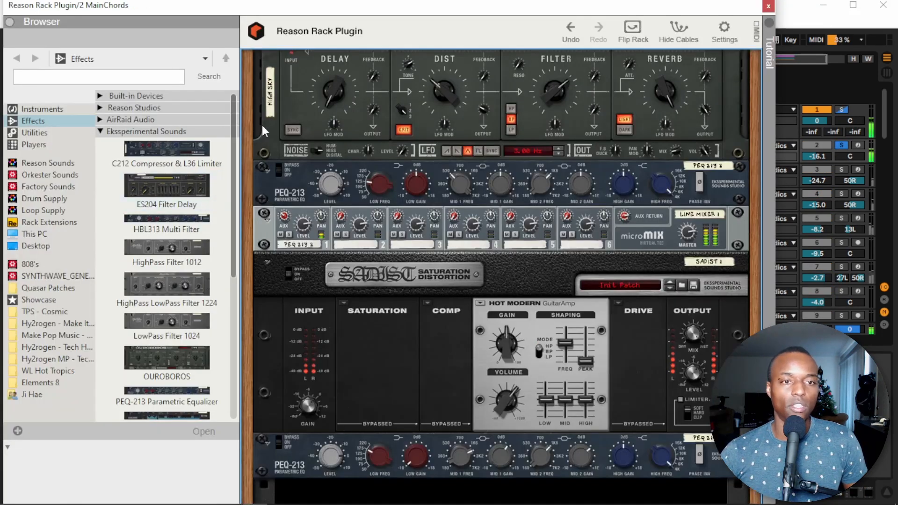
scroll(583, 260, "up", 5)
scroll(583, 259, "down", 5)
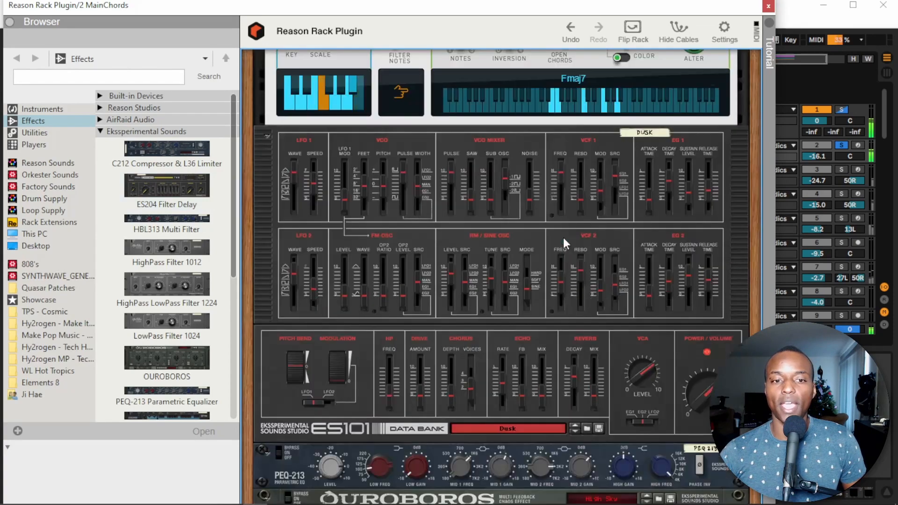
left_click(10, 22)
scroll(531, 143, "up", 2)
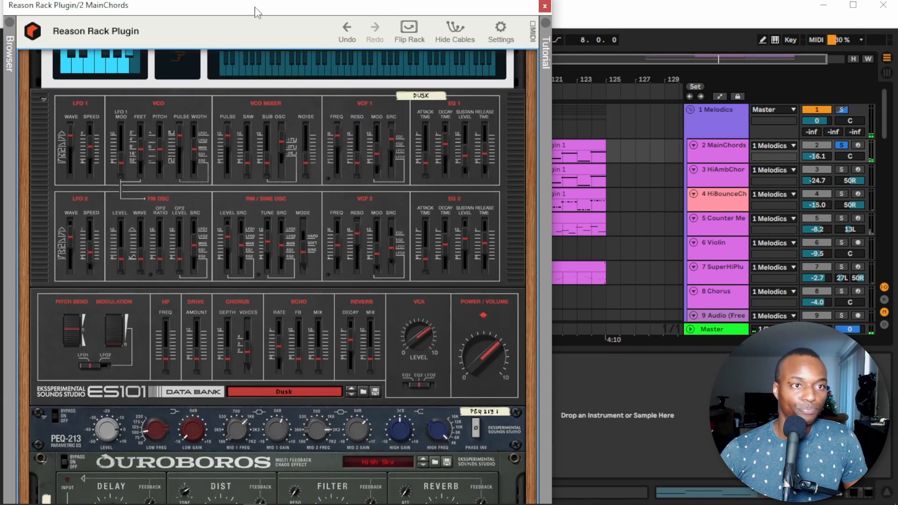
left_click_drag(242, 7, 362, 16)
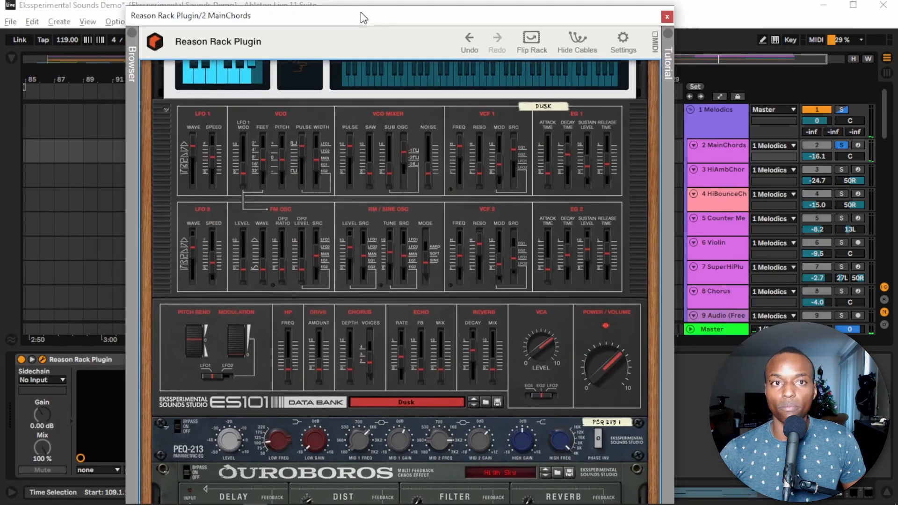
Review the ES101 and the effects below it, and compare the chord sound using the SADIST's bypass switch.
left_click(299, 137)
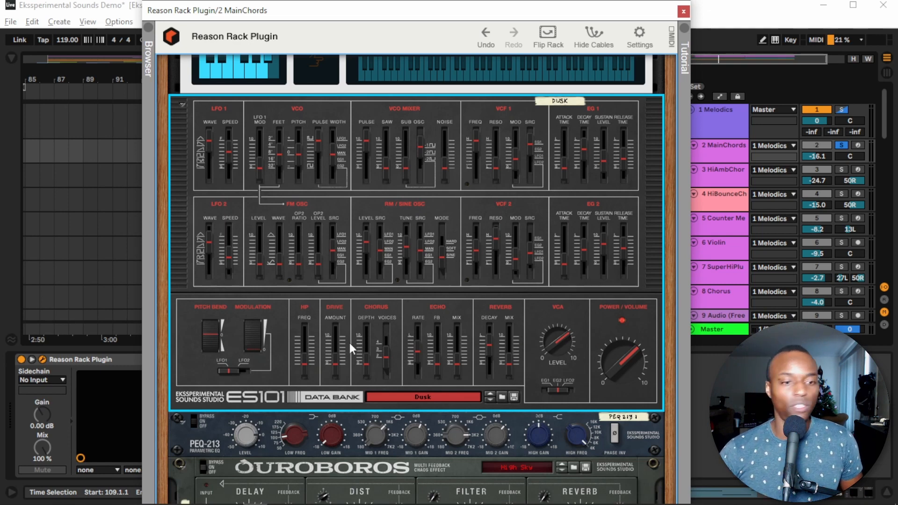
scroll(350, 343, "down", 3)
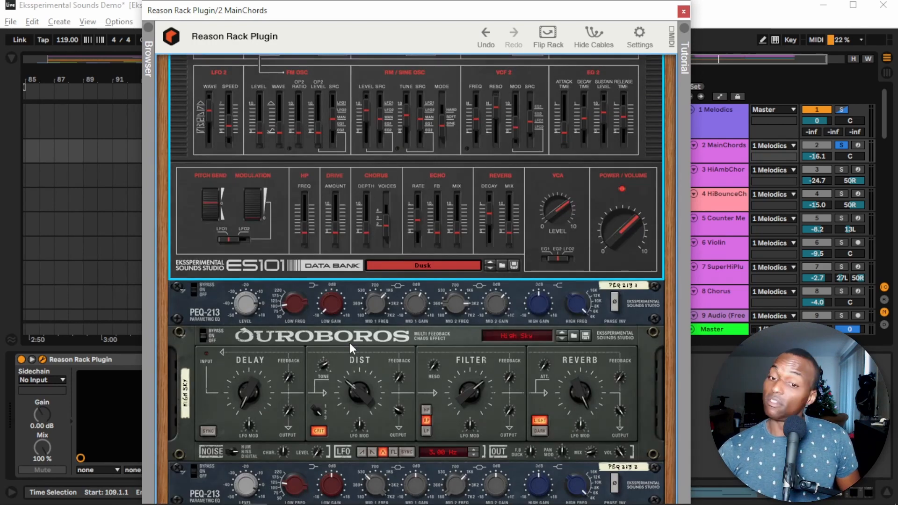
scroll(350, 343, "down", 8)
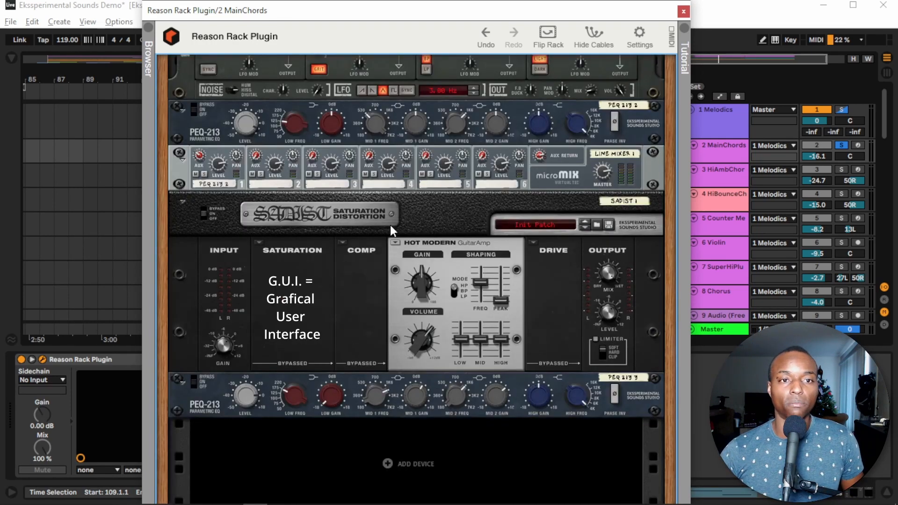
left_click(206, 212)
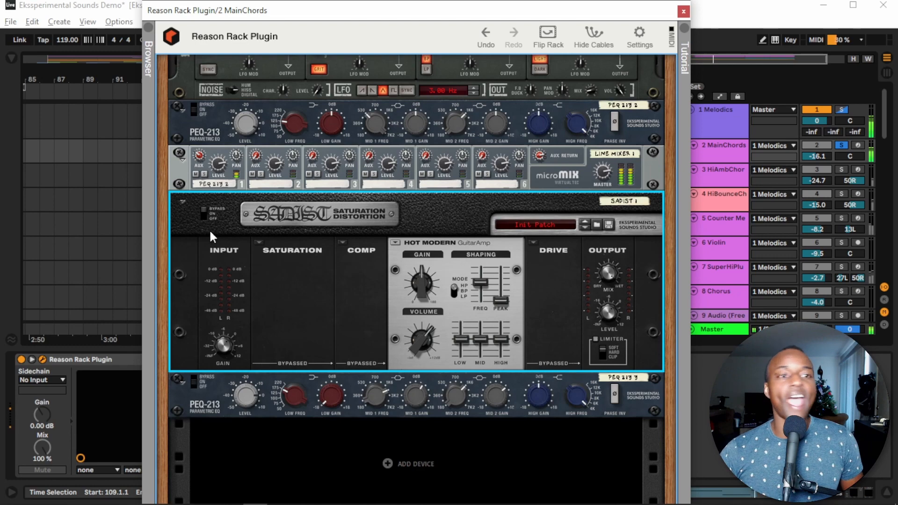
left_click(204, 210)
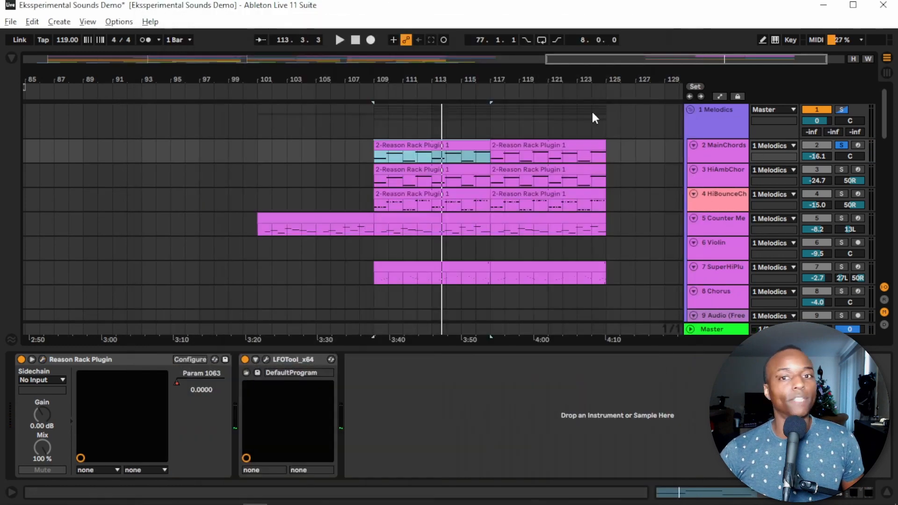
Solo the HiAmbChords track in place of MainChords, play it from bar 109 and show its devices.
left_click(842, 170)
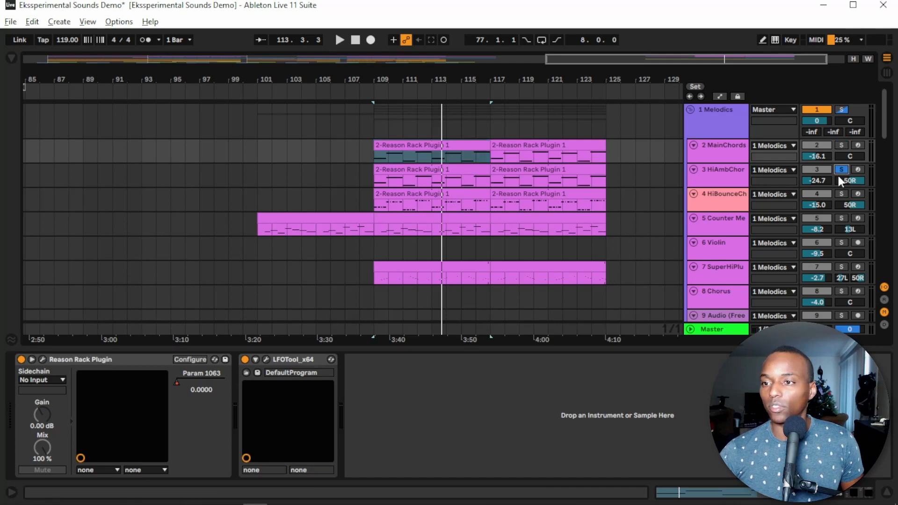
key("space")
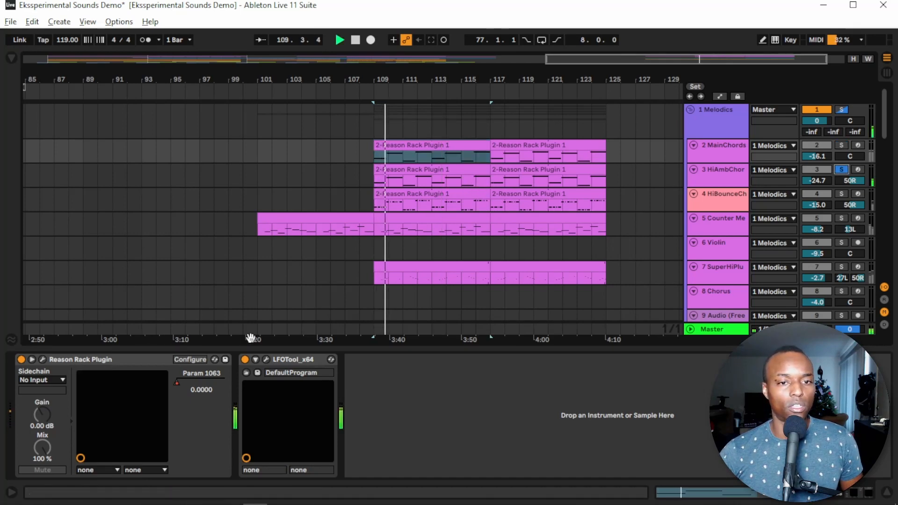
left_click(714, 187)
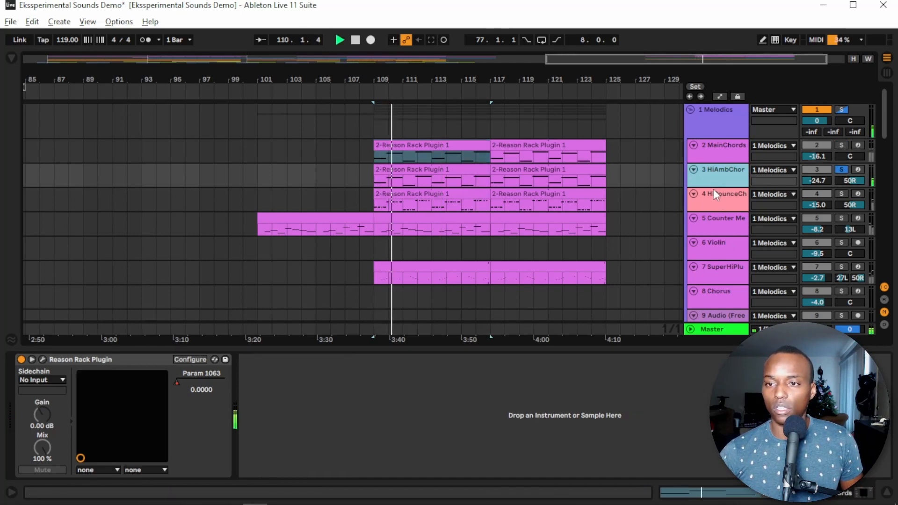
Open the HiAmbChords track's Reason Rack Plugin and examine its Scales & Chords player, ES101 and effects.
left_click(42, 360)
scroll(562, 189, "up", 15)
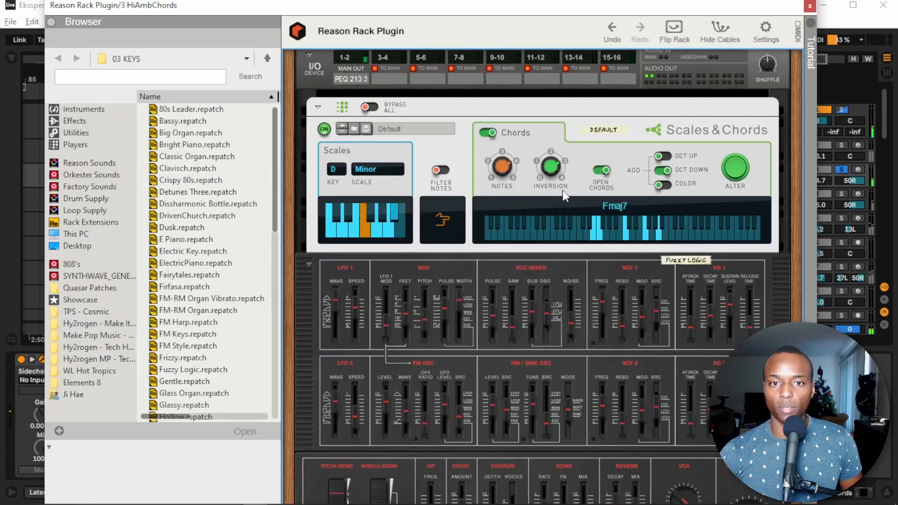
scroll(563, 188, "down", 5)
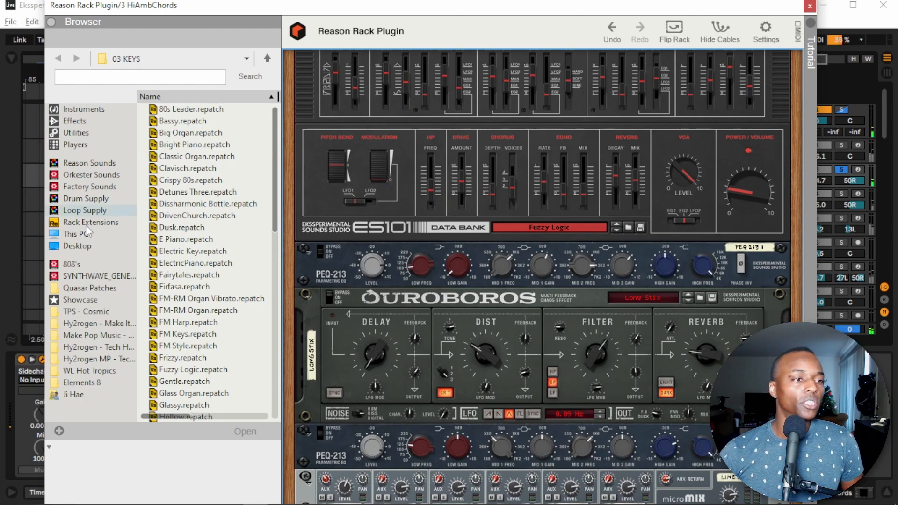
Show the Ekssperimental Sounds instruments in the rack browser and select the ES01 Analog Synthesizer.
left_click(74, 121)
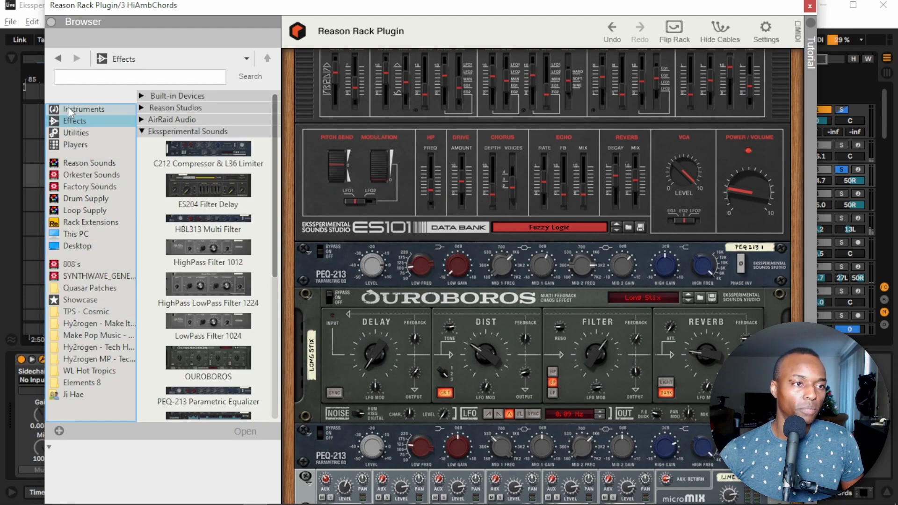
left_click(68, 108)
left_click(196, 229)
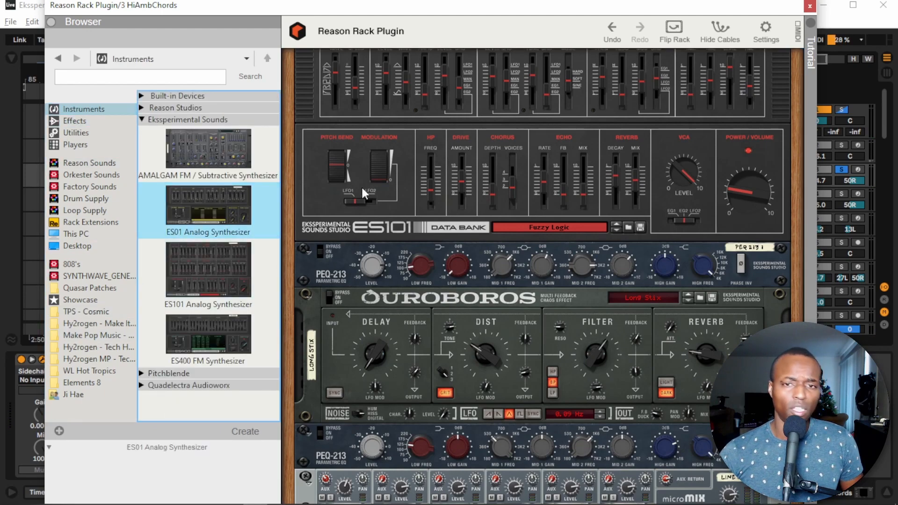
Browse the ES101's patches in the 03 KEYS folder, then close the rack window.
left_click(628, 228)
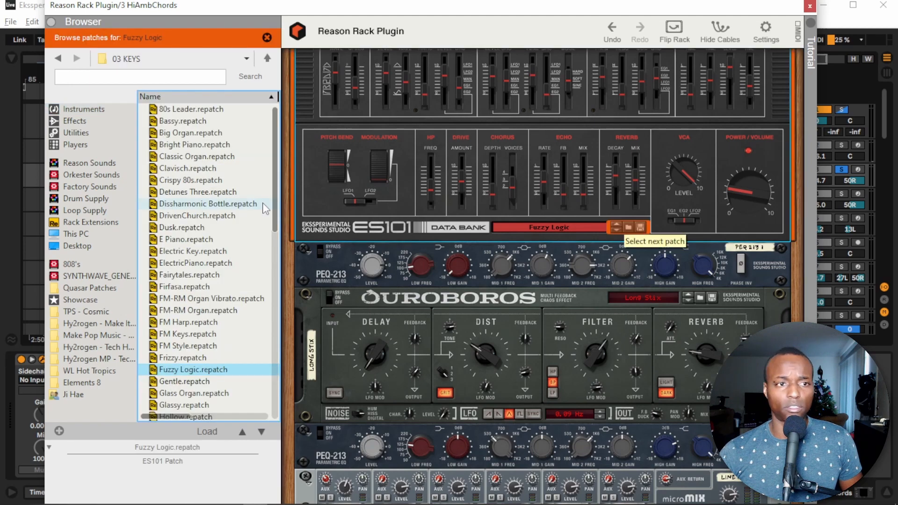
left_click_drag(276, 167, 293, 88)
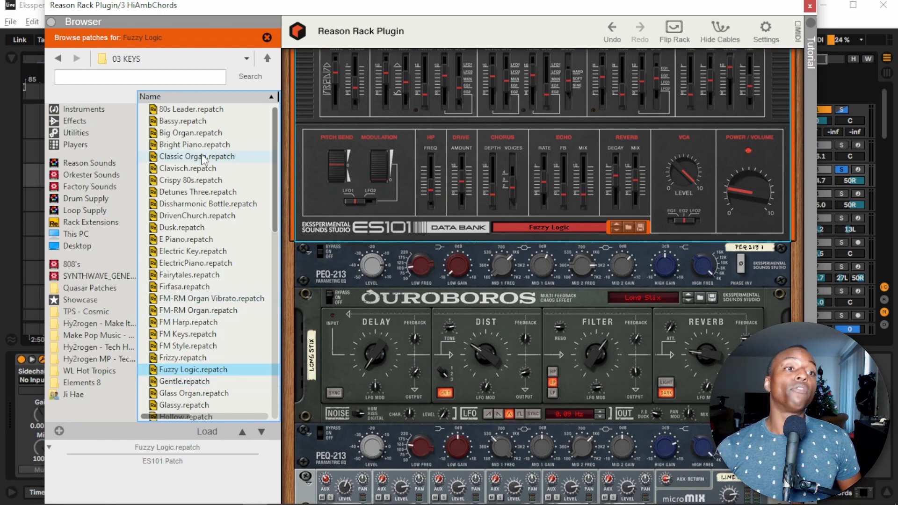
left_click(810, 7)
Look through the Ekssperimental Sounds products on the Reason Studios Add-on Shop page in Chrome and return to the first listings.
scroll(473, 274, "down", 3)
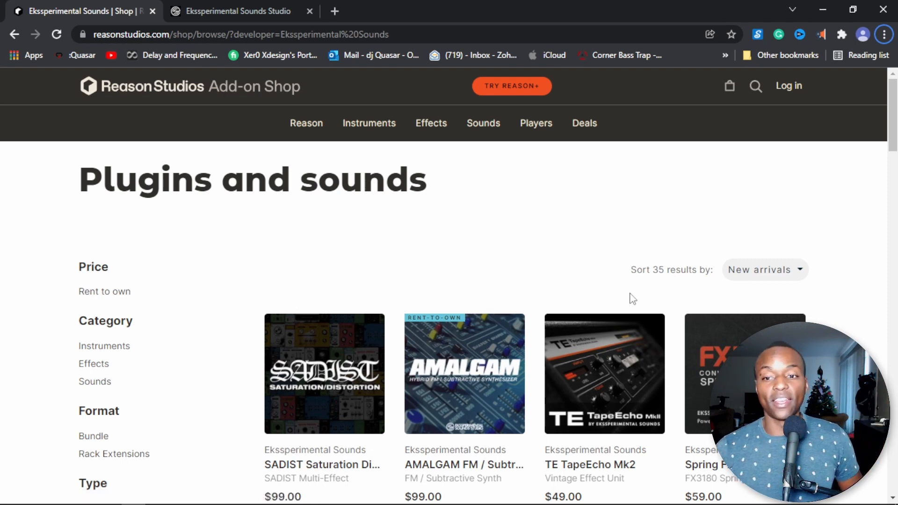
scroll(631, 343, "down", 7)
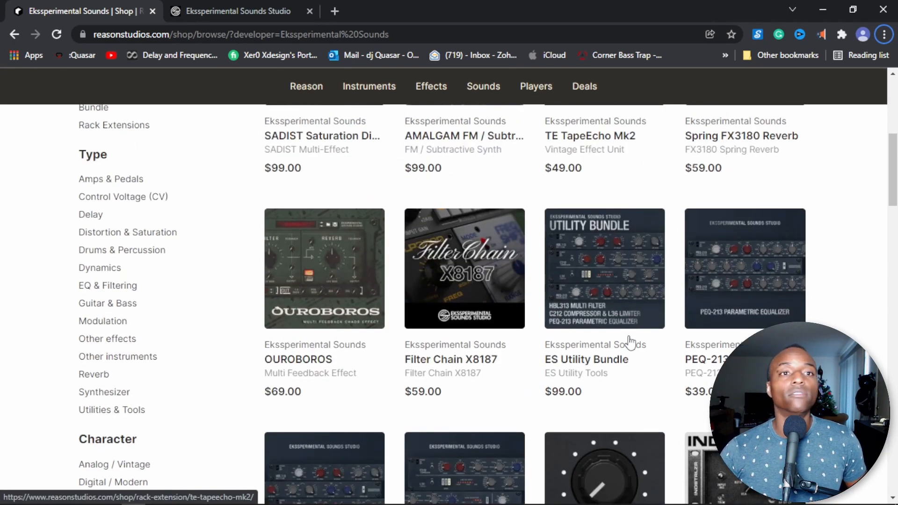
scroll(631, 343, "down", 10)
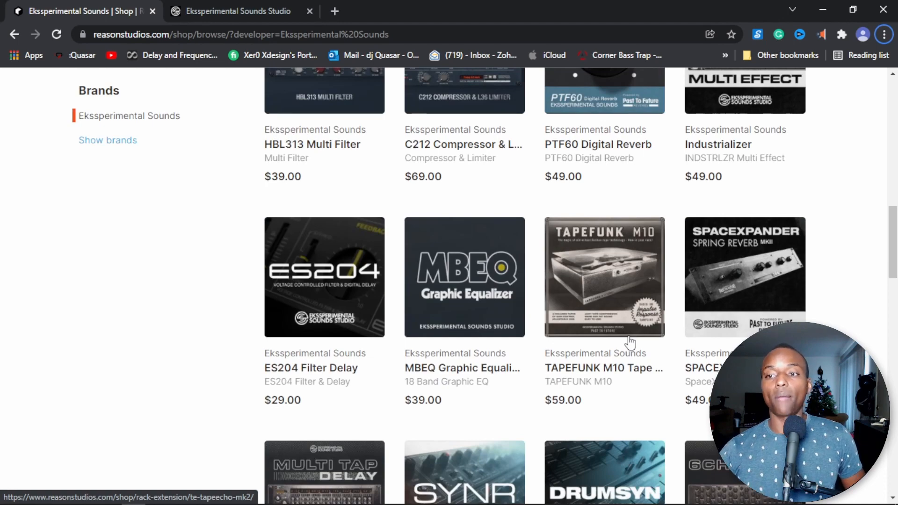
scroll(631, 343, "down", 10)
scroll(630, 343, "up", 20)
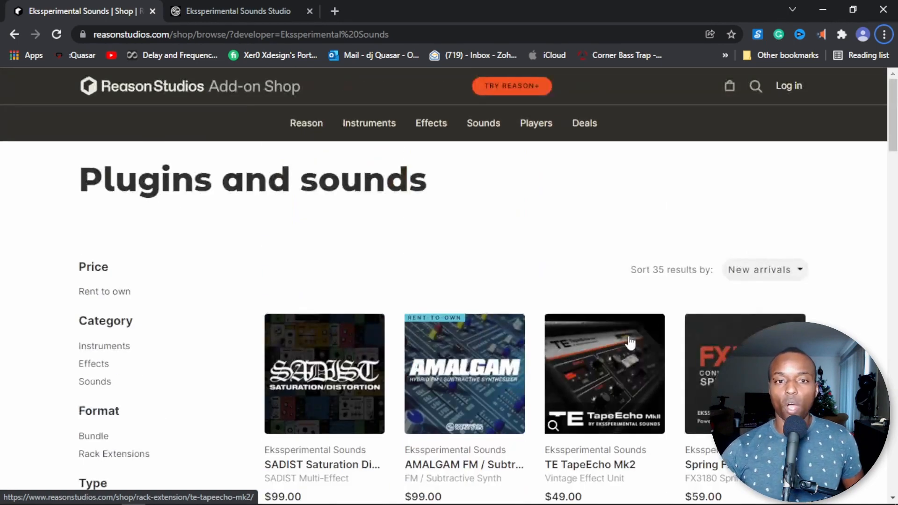